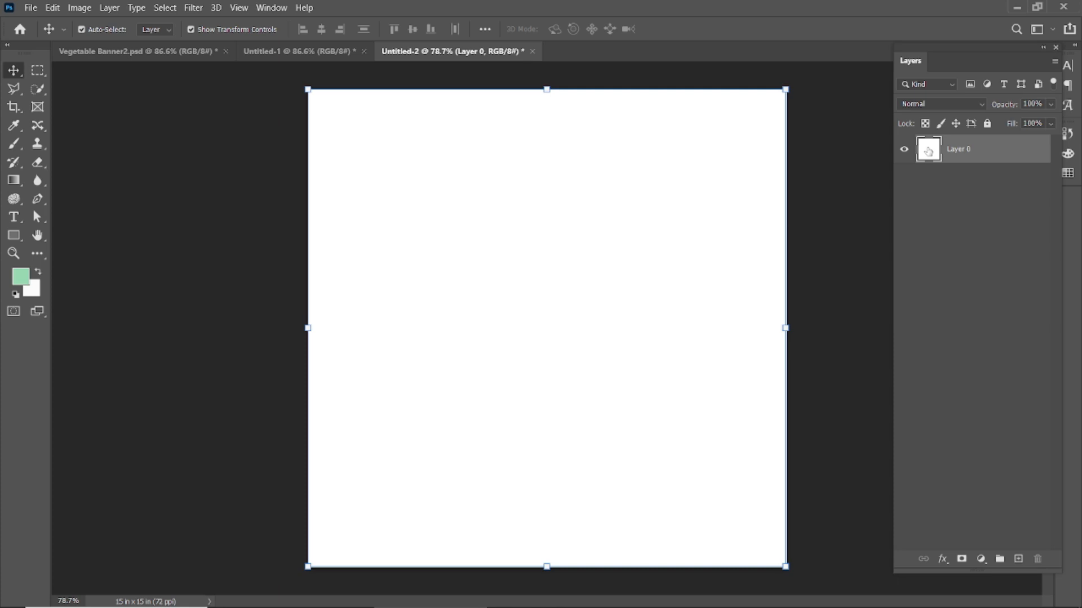
# - Set the foreground colour to 1ea04d and fill the white background layer with it
pyautogui.click(1063, 250)
pyautogui.click(20, 276)
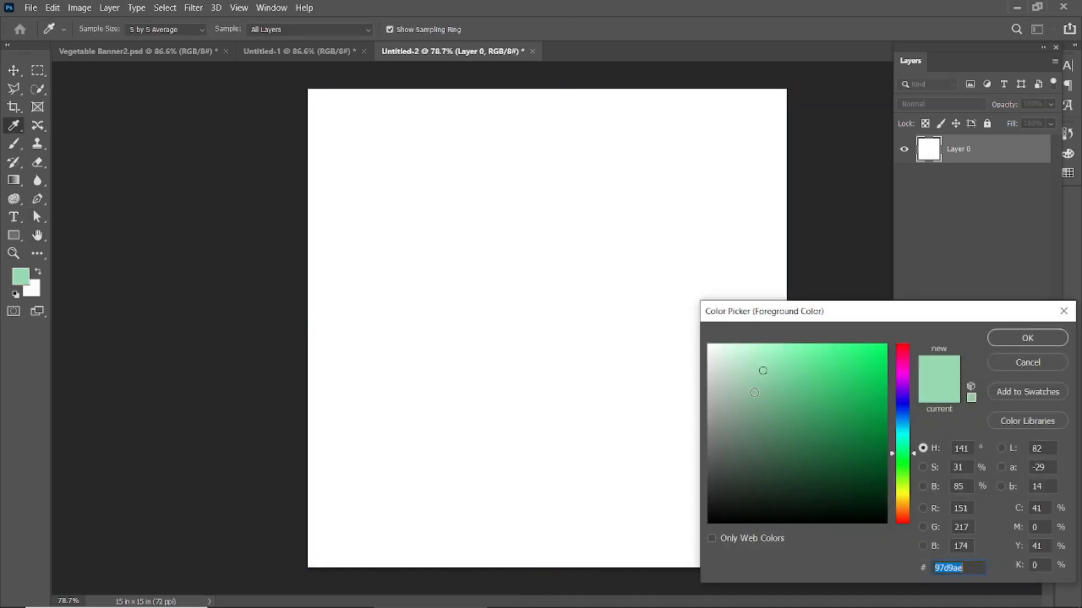
pyautogui.write('1')
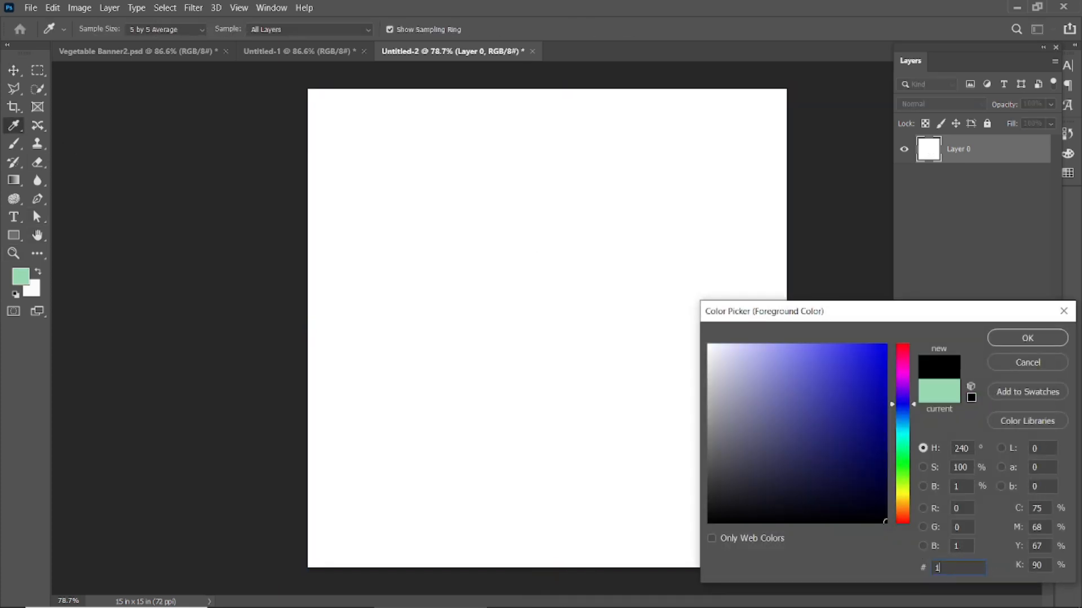
pyautogui.write('ea04d')
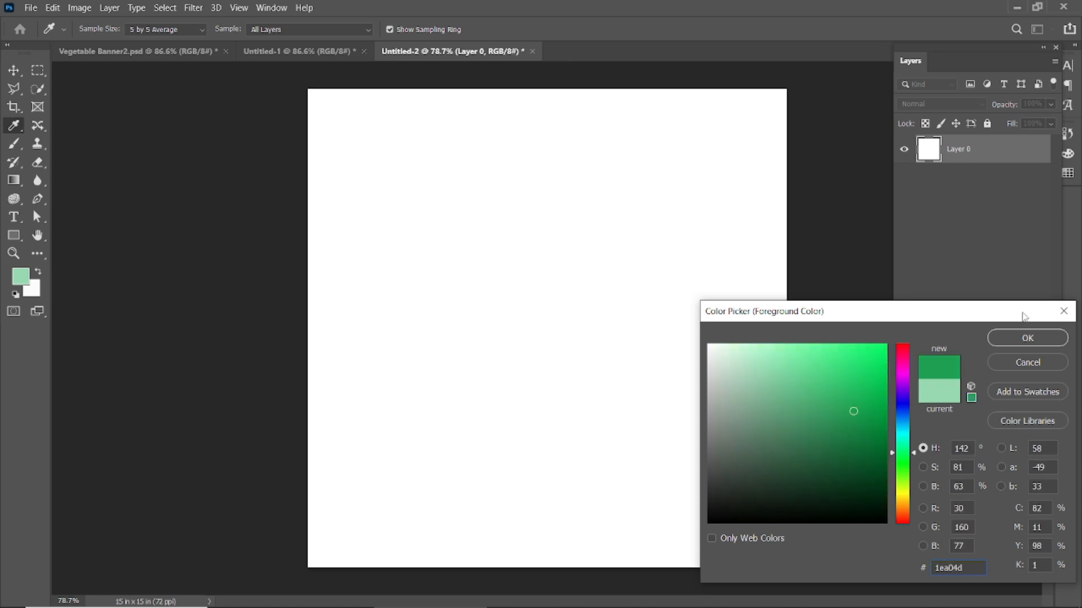
pyautogui.press('Return')
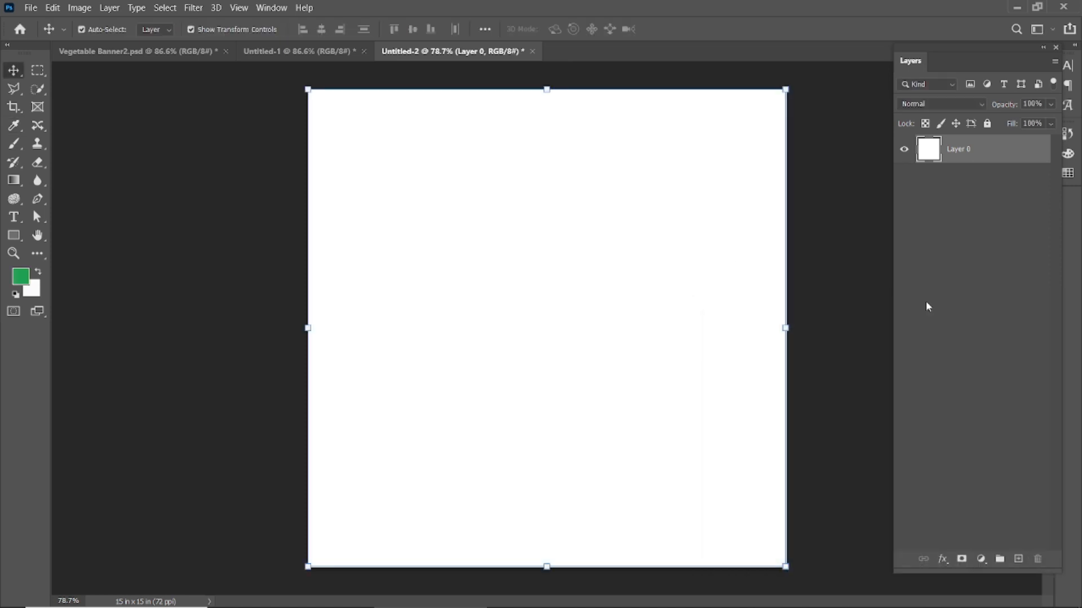
pyautogui.hotkey('alt', 'BackSpace')
pyautogui.keyDown('ctrl'); pyautogui.click(834, 253); pyautogui.keyUp('ctrl')
pyautogui.scroll(1, 831, 255)
pyautogui.scroll(-1, 828, 256)
pyautogui.scroll(1, 566, 317)
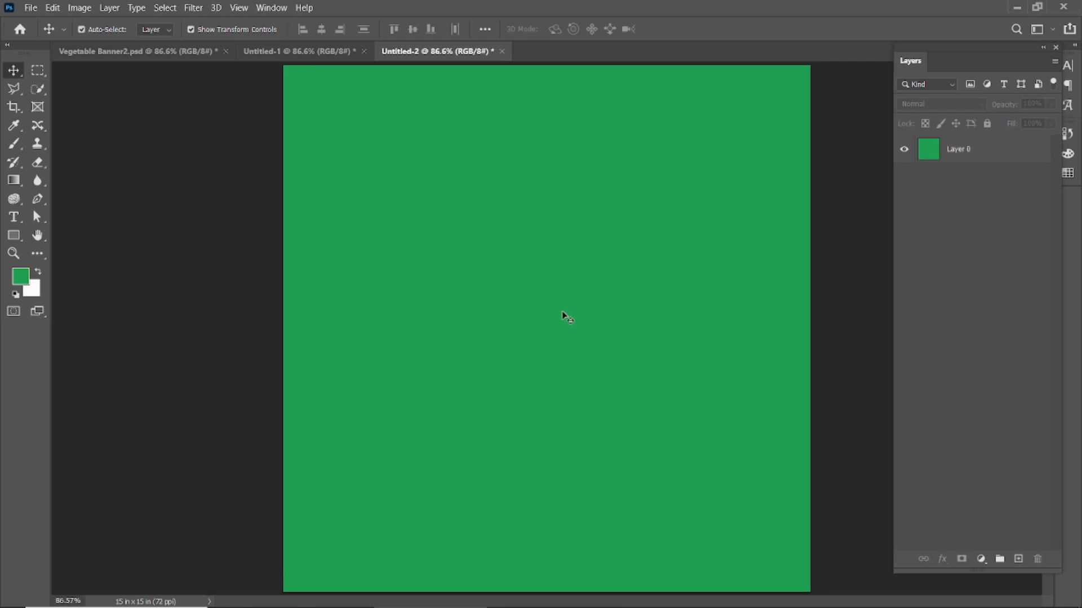
# - Add a new layer above the green background and set the foreground colour to 97d9ae
pyautogui.click(1018, 559)
pyautogui.click(24, 282)
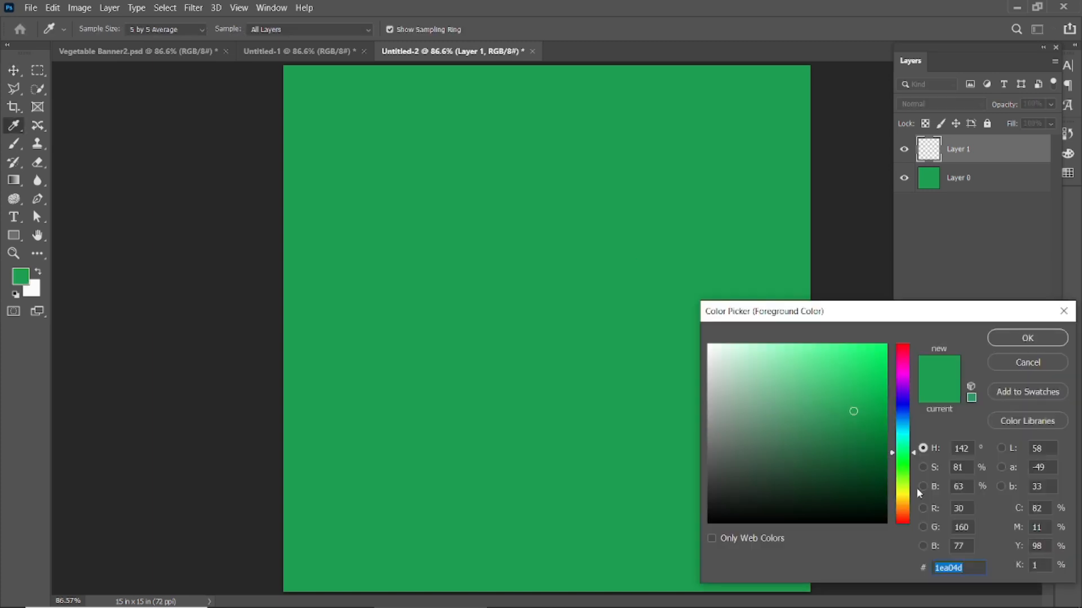
pyautogui.write('97d9ae')
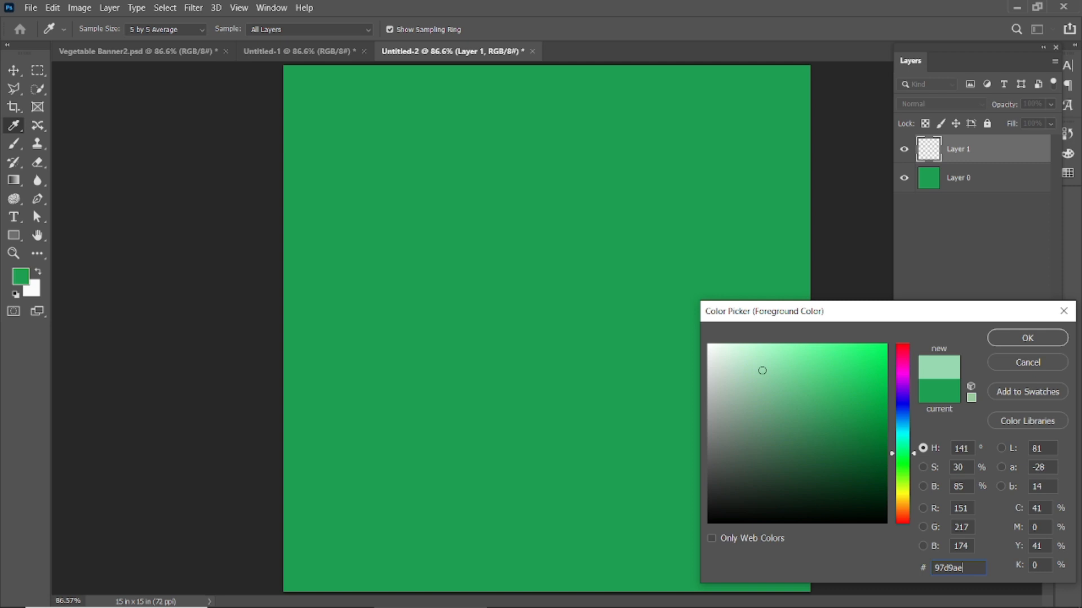
pyautogui.press('Return')
# - Paint a soft light-green glow at the centre of the new layer with a single 1000 px brush dab
pyautogui.press('b')
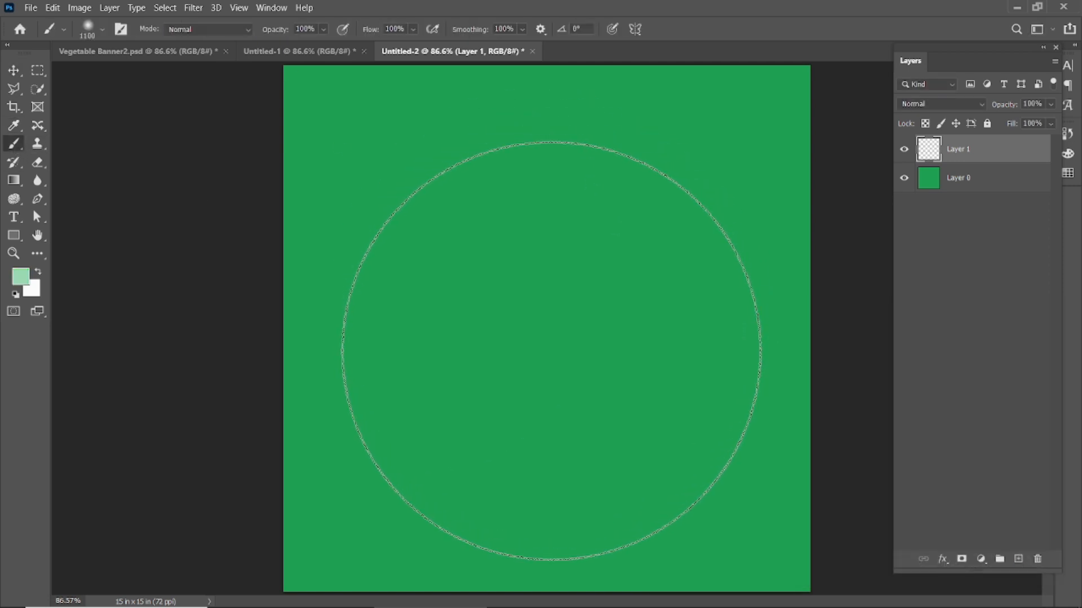
pyautogui.click(550, 350)
pyautogui.hotkey('ctrl', 'z')
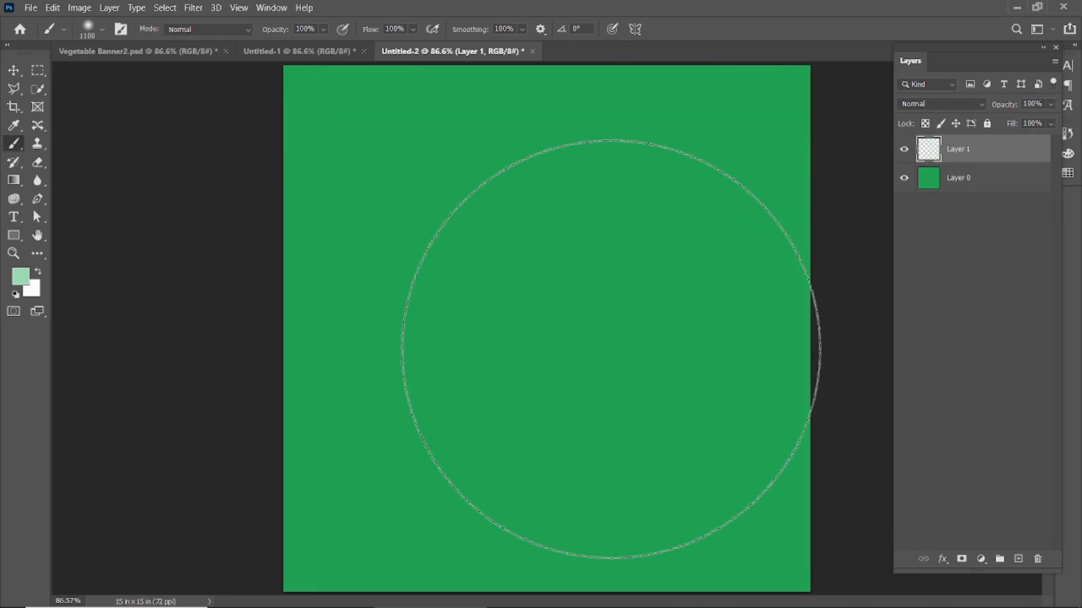
pyautogui.press('[')
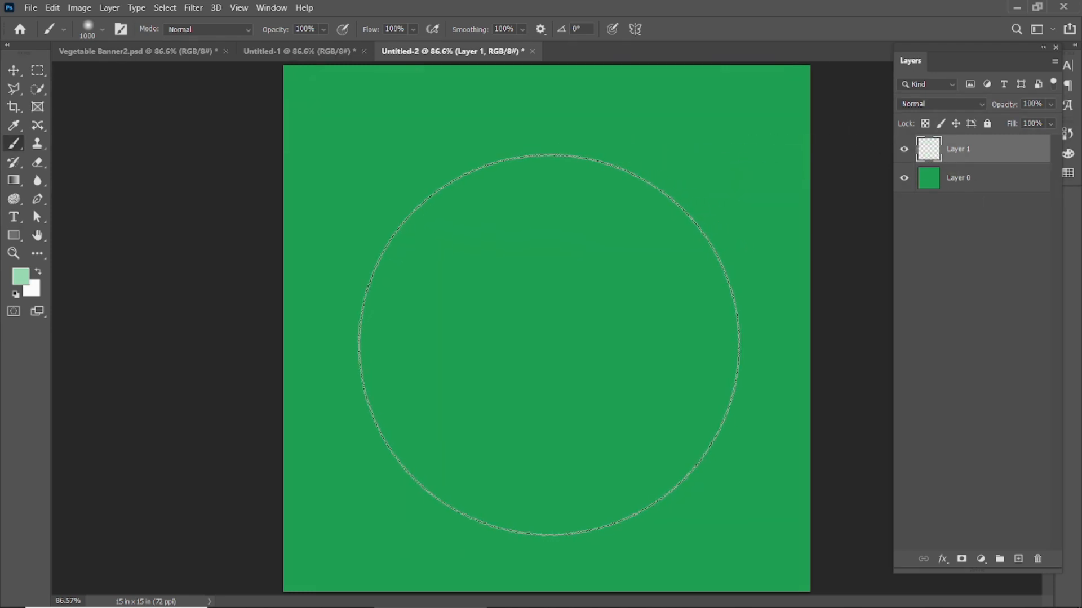
pyautogui.click(547, 344)
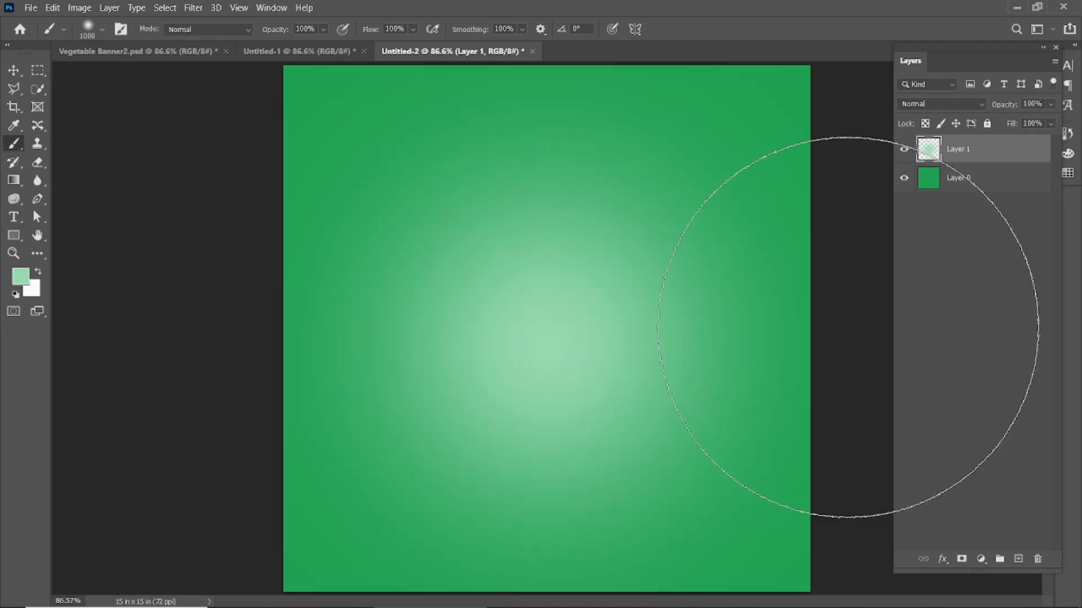
pyautogui.click(14, 69)
pyautogui.click(152, 176)
pyautogui.scroll(-3, 569, 326)
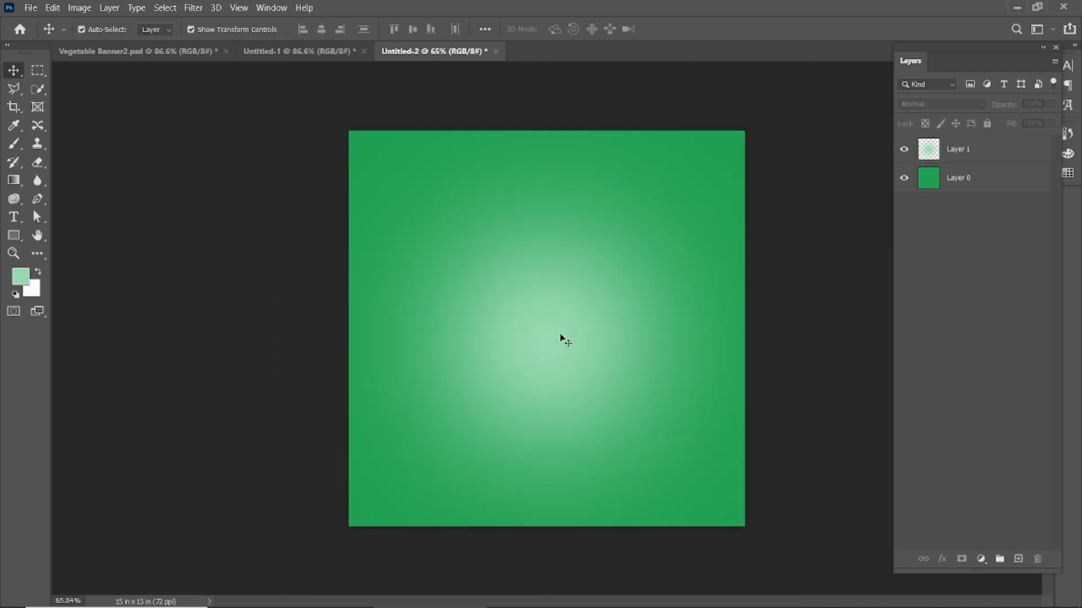
pyautogui.scroll(2, 560, 334)
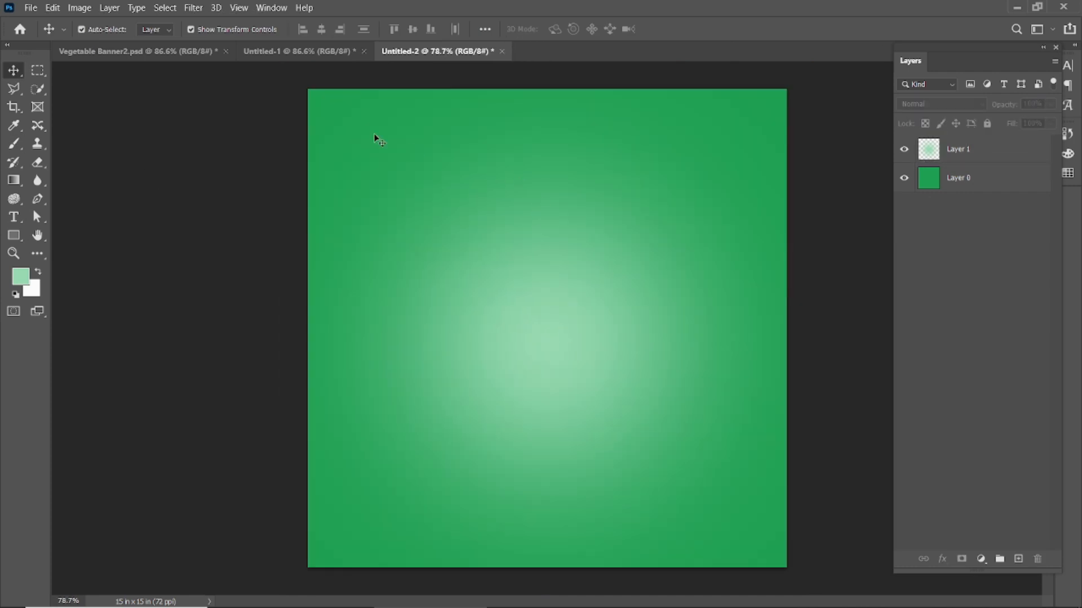
# - Bring the vegetable basket image from Untitled-1 into Untitled-2 and place it over the glow
pyautogui.click(310, 50)
pyautogui.moveTo(540, 380); pyautogui.dragTo(573, 387)
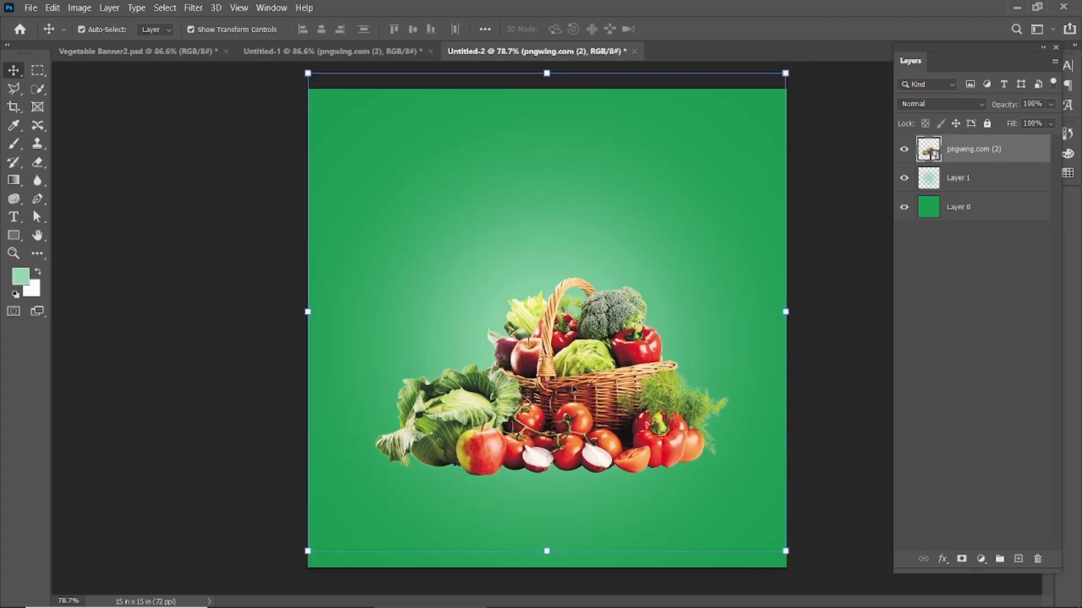
pyautogui.click(850, 261)
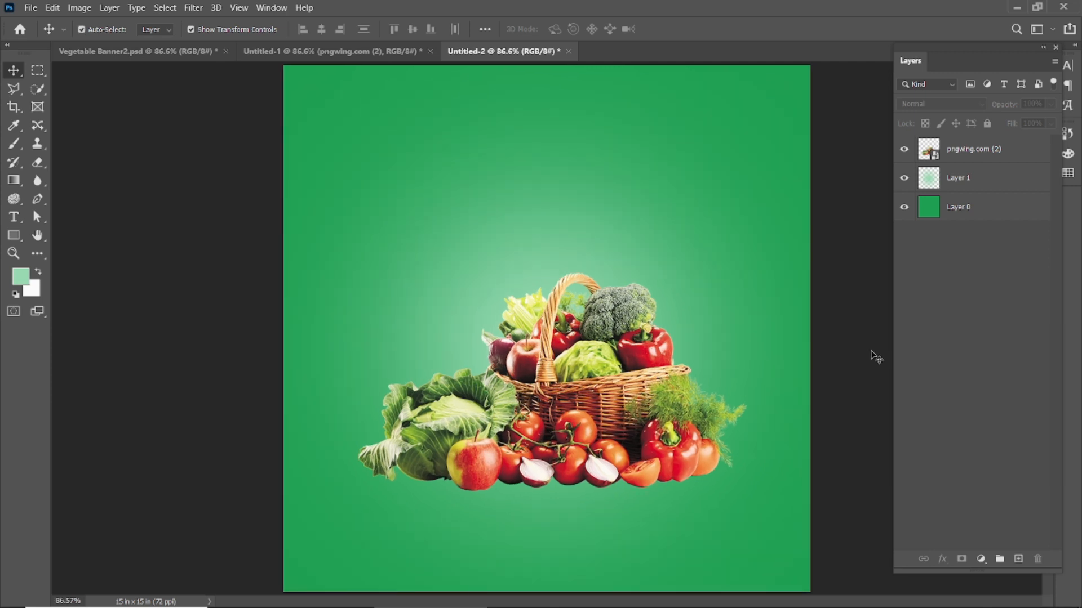
# - Draw a closed Pen tool shape across the lower part of the canvas, about 1209 by 420 px, with a downward-curving upper edge
pyautogui.rightClick(14, 235)
pyautogui.click(38, 199)
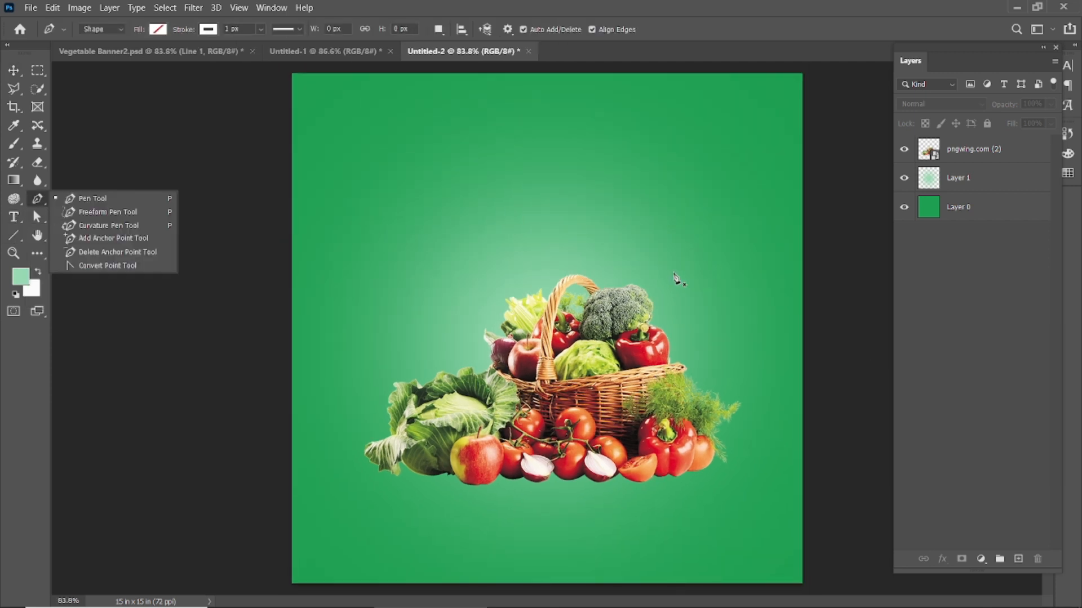
pyautogui.click(816, 395)
pyautogui.moveTo(114, 344); pyautogui.dragTo(1, 316)
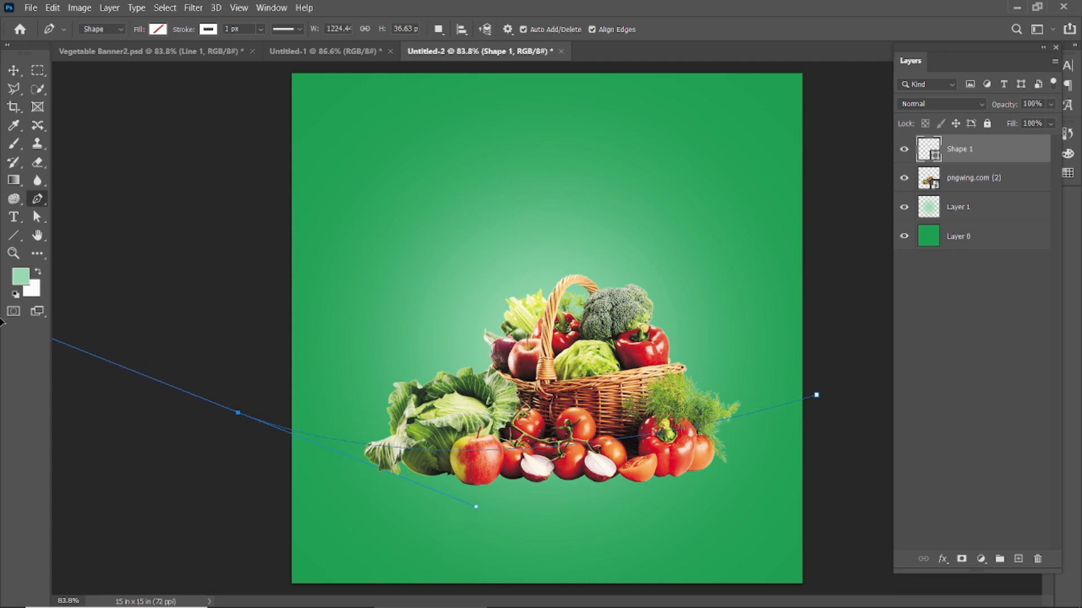
pyautogui.hotkey('ctrl', 'z')
pyautogui.scroll(-1, 271, 392)
pyautogui.moveTo(102, 321); pyautogui.dragTo(1, 337)
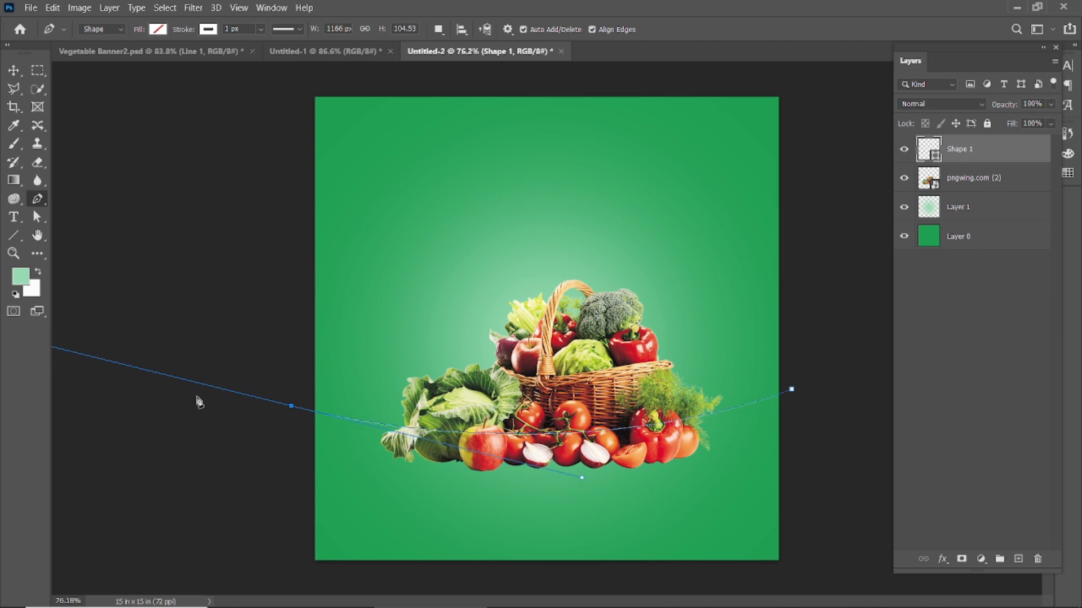
pyautogui.click(810, 570)
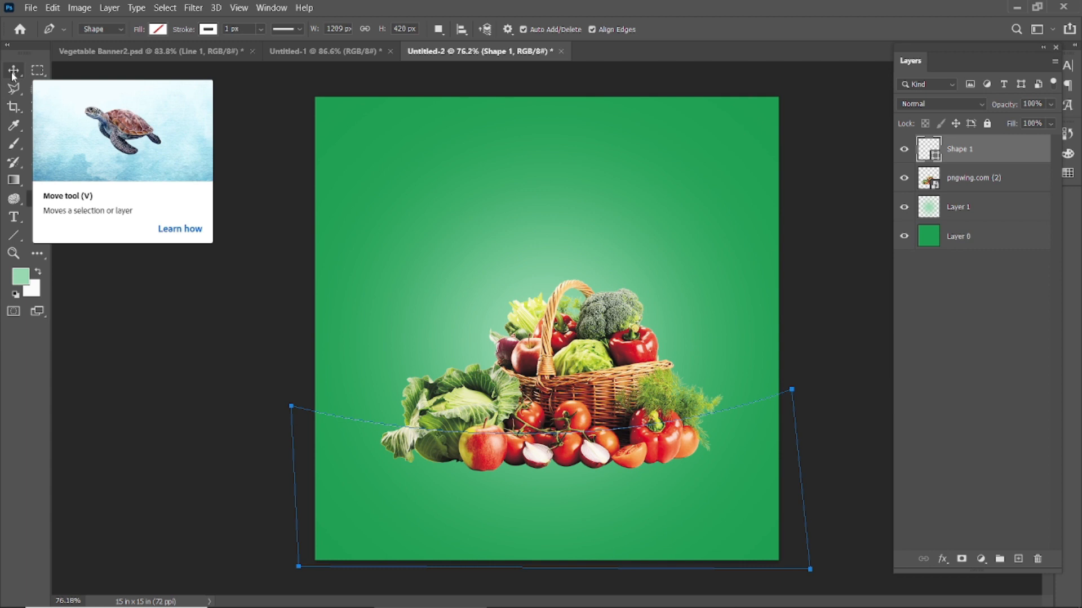
# - Fill the curved shape with white and move its layer beneath the vegetable basket layer
pyautogui.click(158, 29)
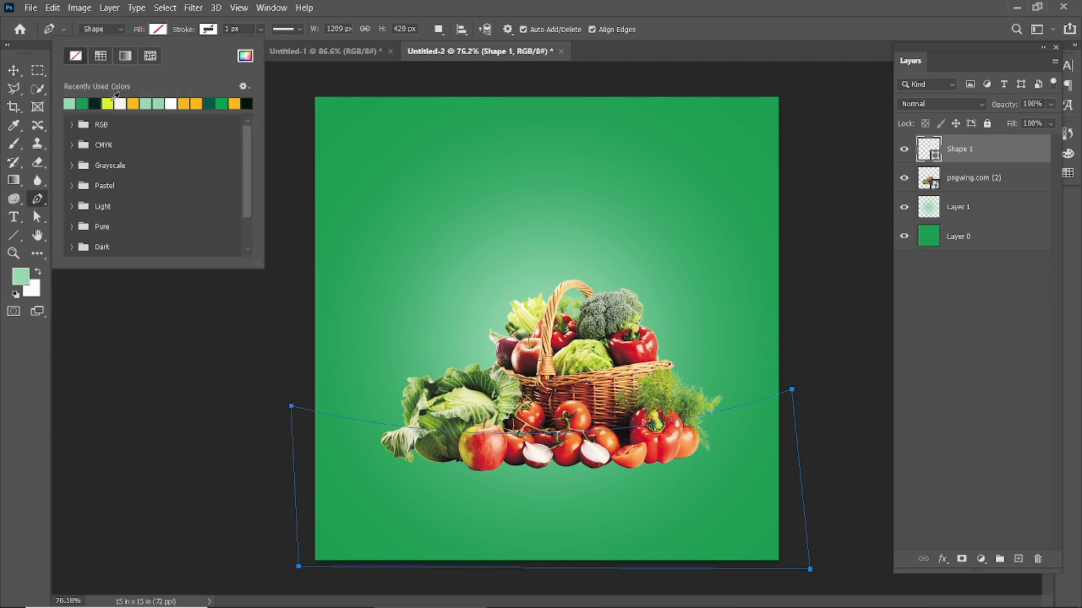
pyautogui.click(120, 103)
pyautogui.press('v')
pyautogui.moveTo(983, 149); pyautogui.dragTo(984, 192)
pyautogui.click(844, 255)
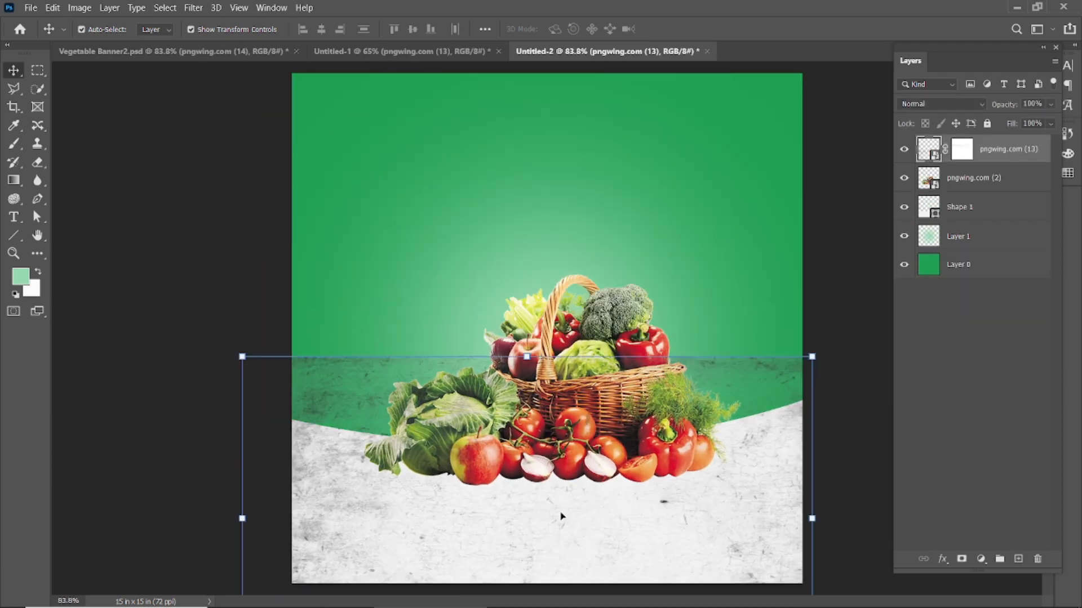
# - Position the pngwing.com (13) grunge texture over the lower canvas and clip it to the white shape beneath the basket layer
pyautogui.scroll(-3, 560, 516)
pyautogui.moveTo(708, 570); pyautogui.dragTo(693, 525)
pyautogui.moveTo(813, 574); pyautogui.dragTo(702, 502)
pyautogui.scroll(2, 587, 565)
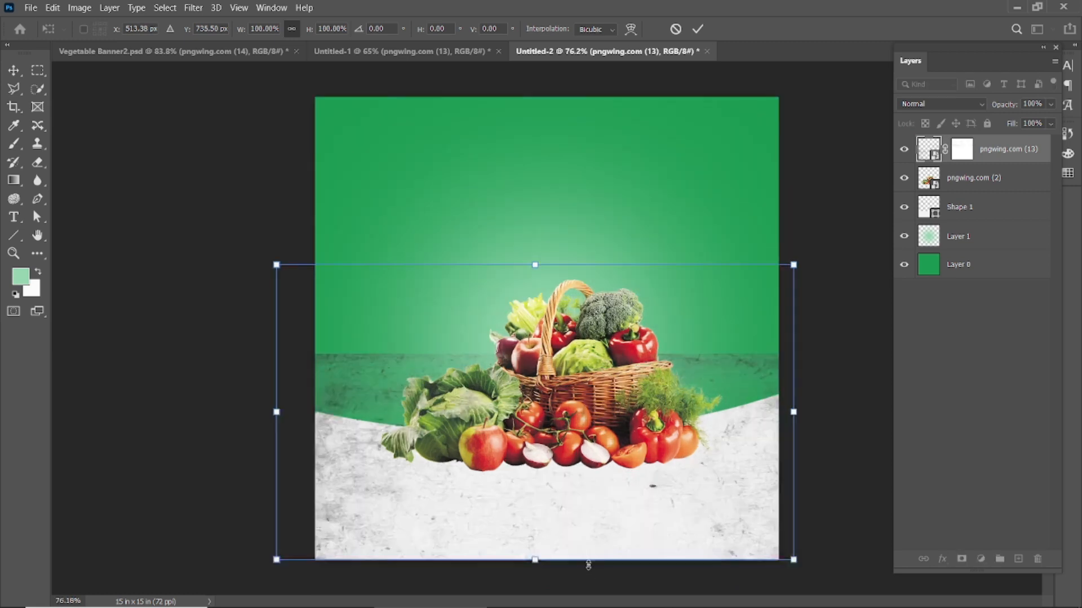
pyautogui.click(697, 29)
pyautogui.scroll(-1, 683, 466)
pyautogui.click(683, 465)
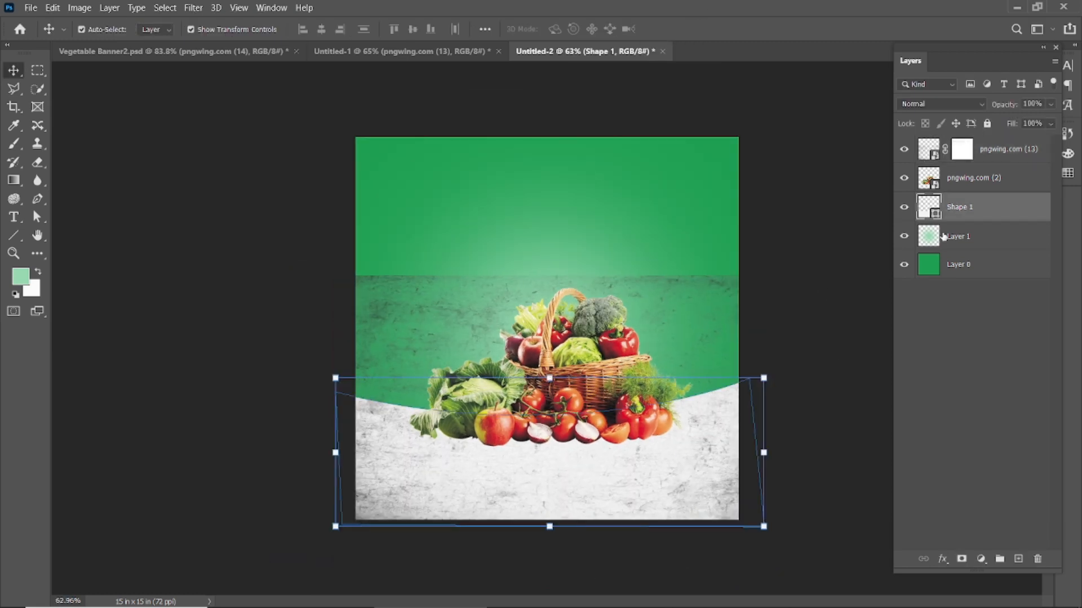
pyautogui.moveTo(969, 146); pyautogui.dragTo(989, 201)
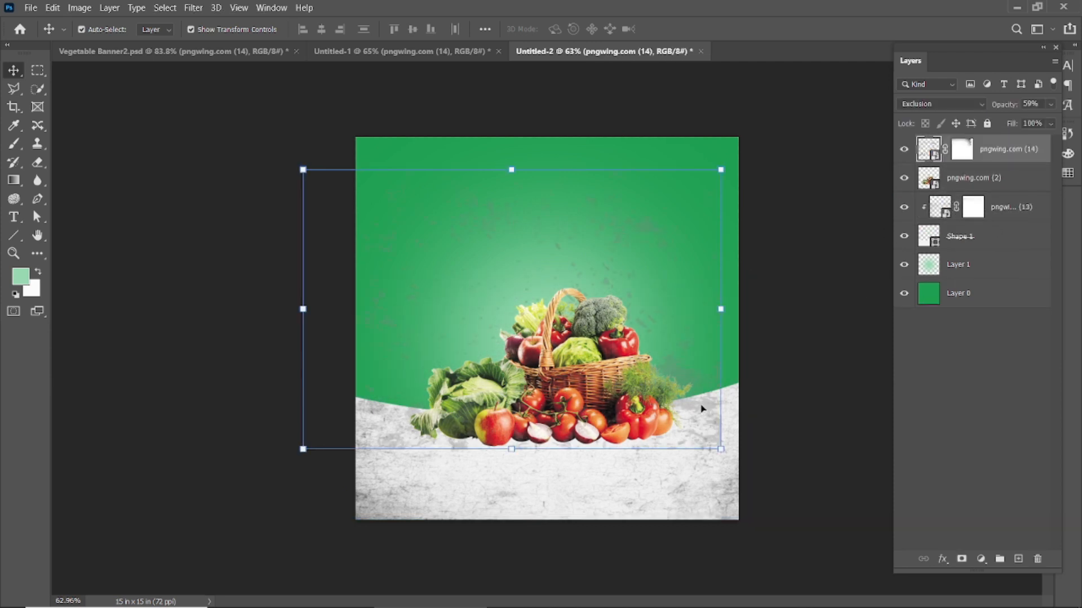
# - Move both grunge textures down over the white base, hiding pngwing.com (14) and clipping pngwing.com (13) to Shape 1
pyautogui.moveTo(702, 408); pyautogui.dragTo(719, 543)
pyautogui.click(905, 150)
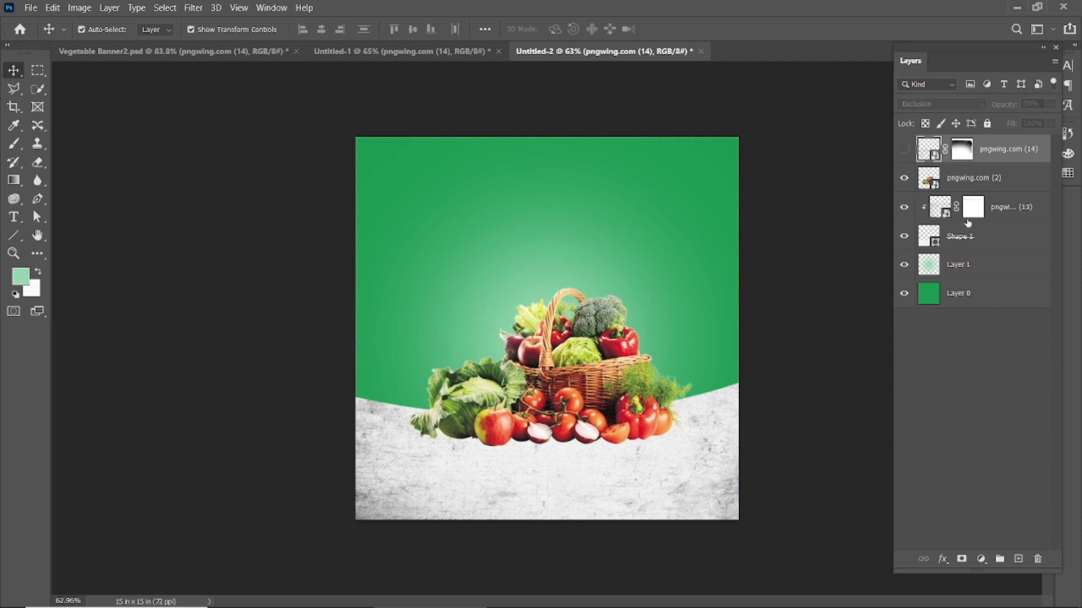
pyautogui.click(1002, 207)
pyautogui.moveTo(724, 494); pyautogui.dragTo(720, 594)
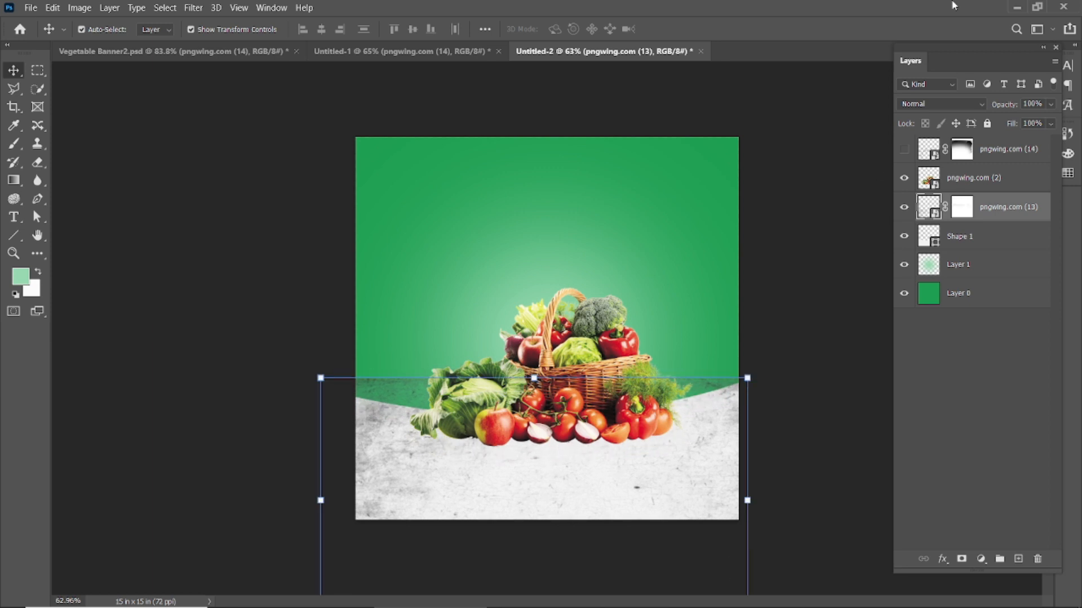
pyautogui.keyDown('alt'); pyautogui.click(993, 220); pyautogui.keyUp('alt')
# - Show the pngwing.com (14) texture, move it beneath the basket layer, reposition it over the base and clip it to the white shape
pyautogui.click(1005, 151)
pyautogui.click(903, 149)
pyautogui.moveTo(1001, 154); pyautogui.dragTo(1000, 194)
pyautogui.moveTo(692, 511); pyautogui.dragTo(696, 504)
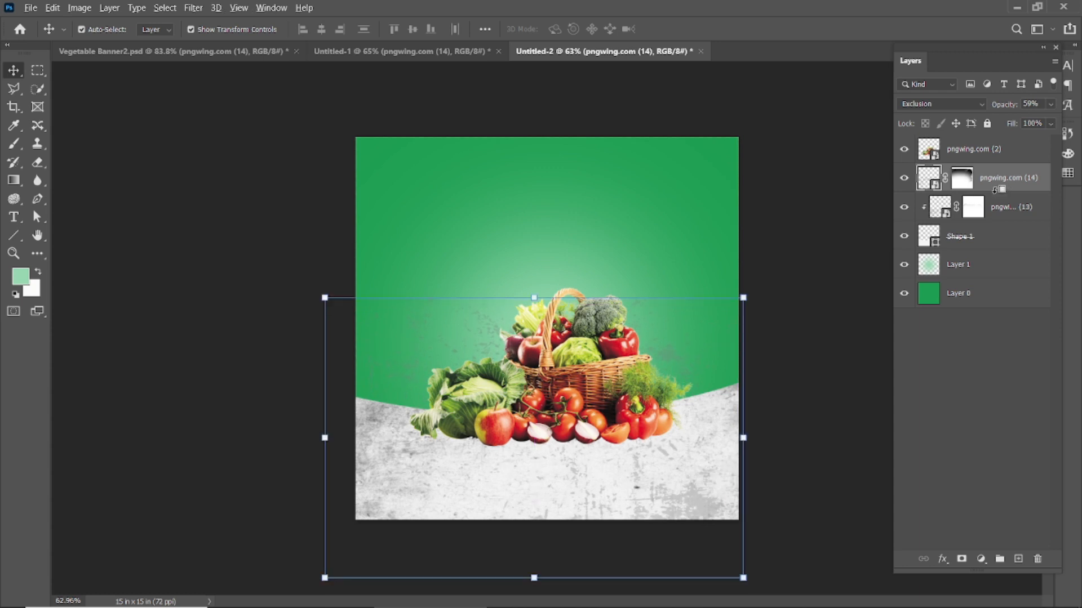
pyautogui.keyDown('alt'); pyautogui.click(995, 191); pyautogui.keyUp('alt')
pyautogui.click(850, 276)
pyautogui.click(586, 386)
pyautogui.click(788, 358)
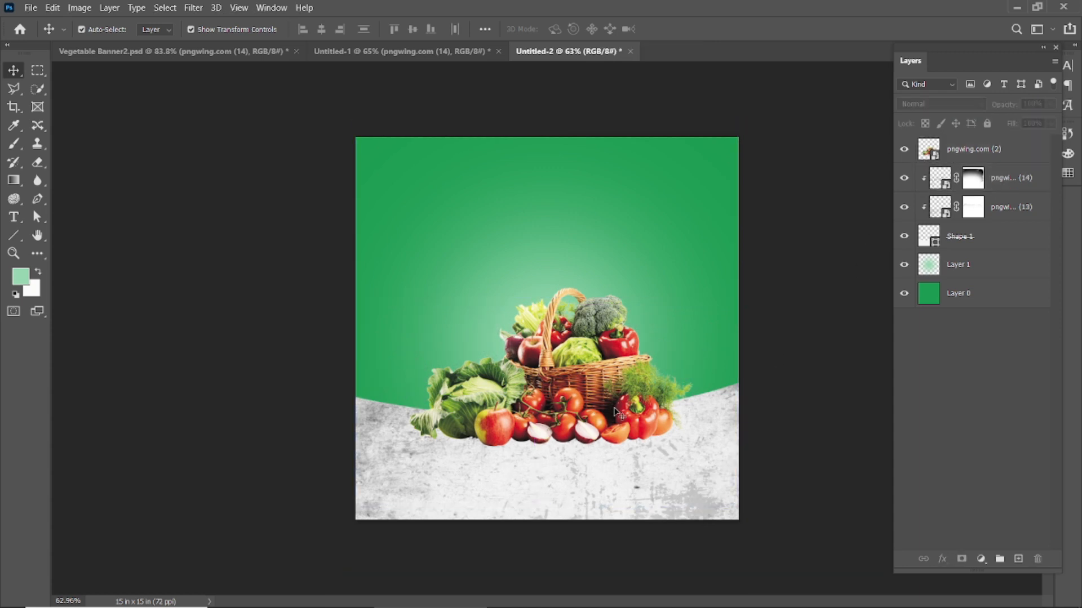
# - Move the vegetable basket slightly lower so that it rests on the textured base
pyautogui.scroll(3, 538, 507)
pyautogui.scroll(-1, 538, 507)
pyautogui.moveTo(571, 400)
pyautogui.mouseDown()
pyautogui.moveTo(556, 399)
pyautogui.moveTo(588, 405)
pyautogui.moveTo(595, 420)
pyautogui.moveTo(577, 418)
pyautogui.mouseUp()
pyautogui.click(258, 357)
pyautogui.hotkey('ctrl', '0')
pyautogui.click(228, 350)
pyautogui.click(265, 395)
pyautogui.scroll(-2, 558, 440)
pyautogui.scroll(2, 557, 439)
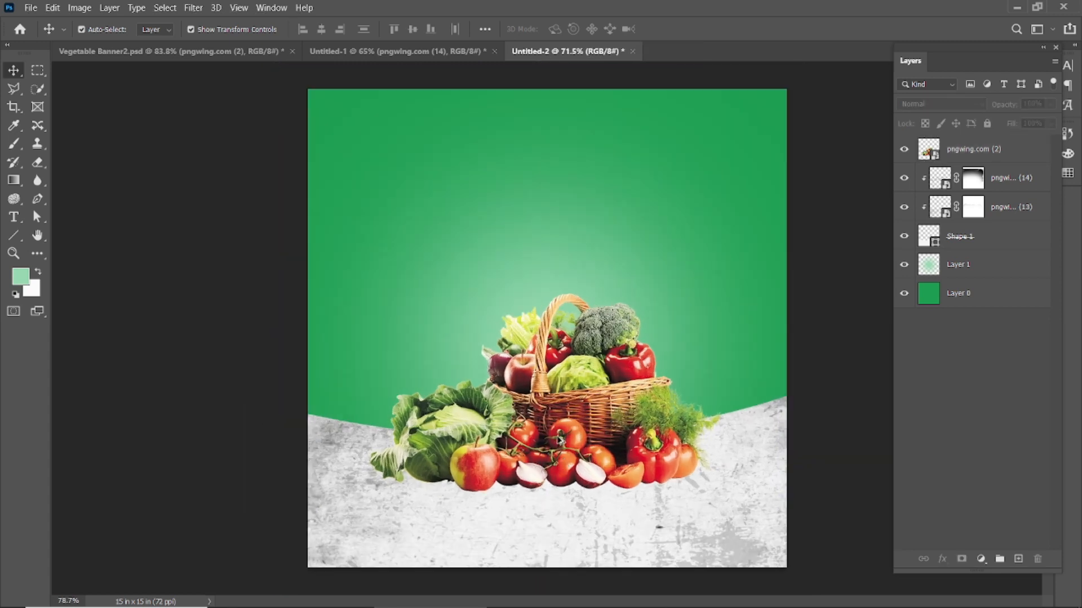
# - Apply the Sharpen filter to the vegetable basket layer
pyautogui.click(598, 385)
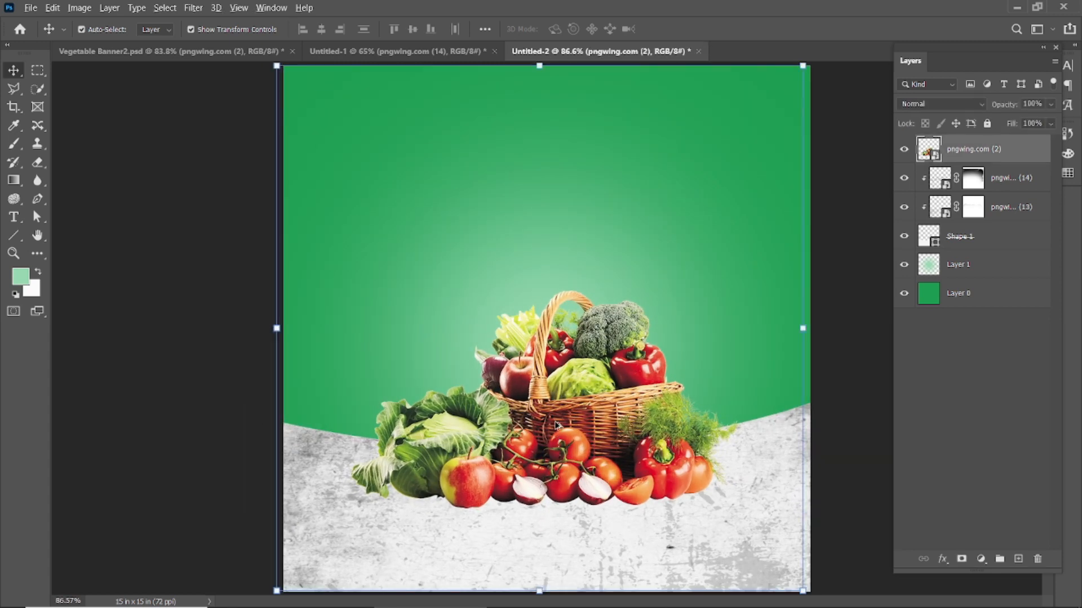
pyautogui.scroll(2, 556, 426)
pyautogui.click(193, 7)
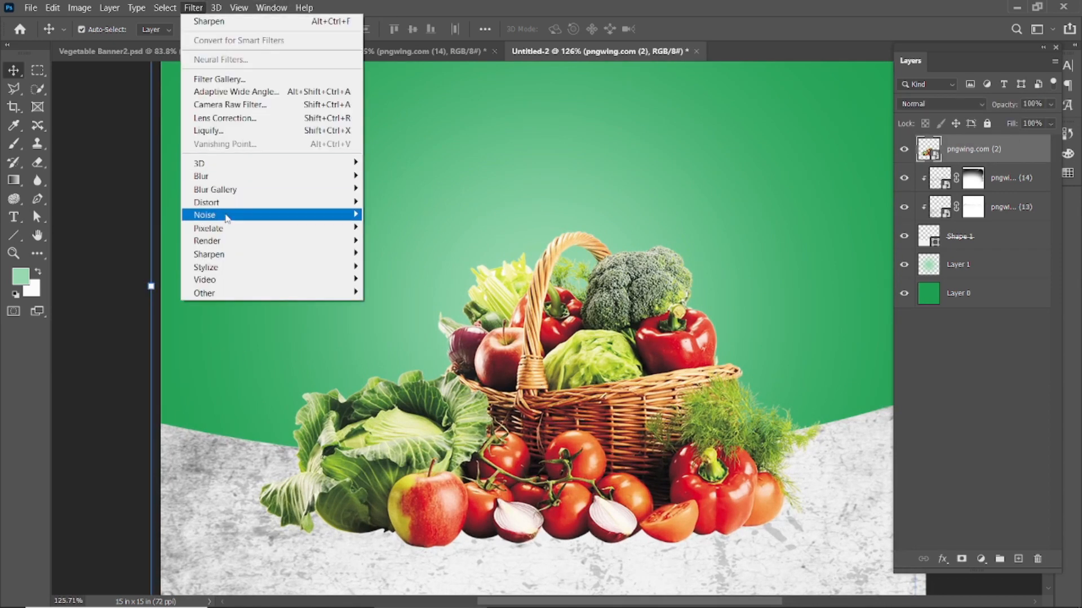
pyautogui.moveTo(192, 257)
pyautogui.click(386, 266)
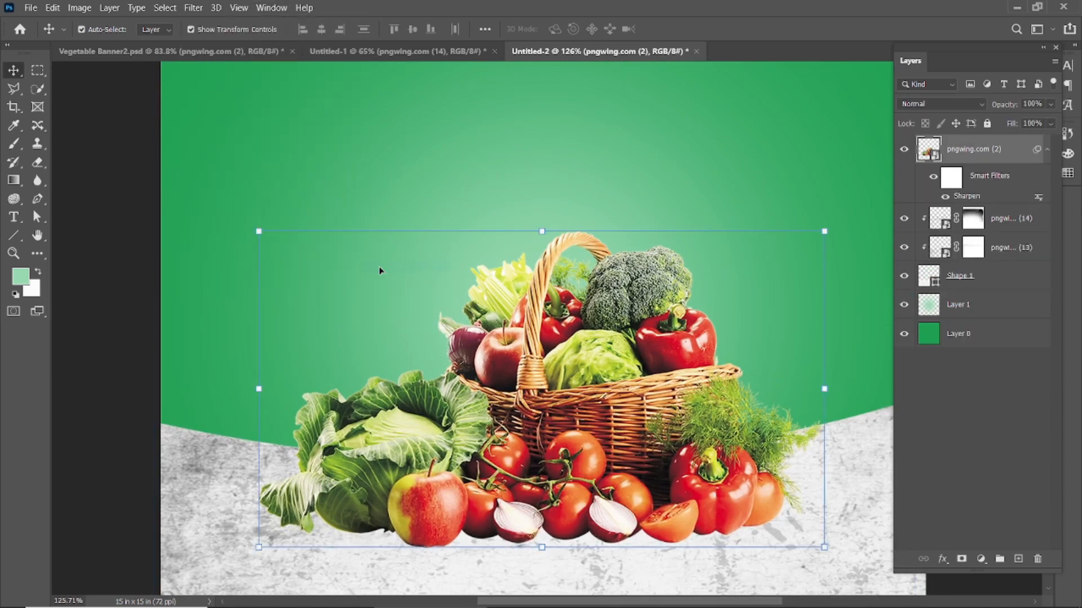
# - Compare the vegetable basket close up with and without its Sharpen smart filter
pyautogui.click(933, 178)
pyautogui.click(933, 178)
pyautogui.scroll(2, 906, 222)
pyautogui.scroll(-2, 931, 228)
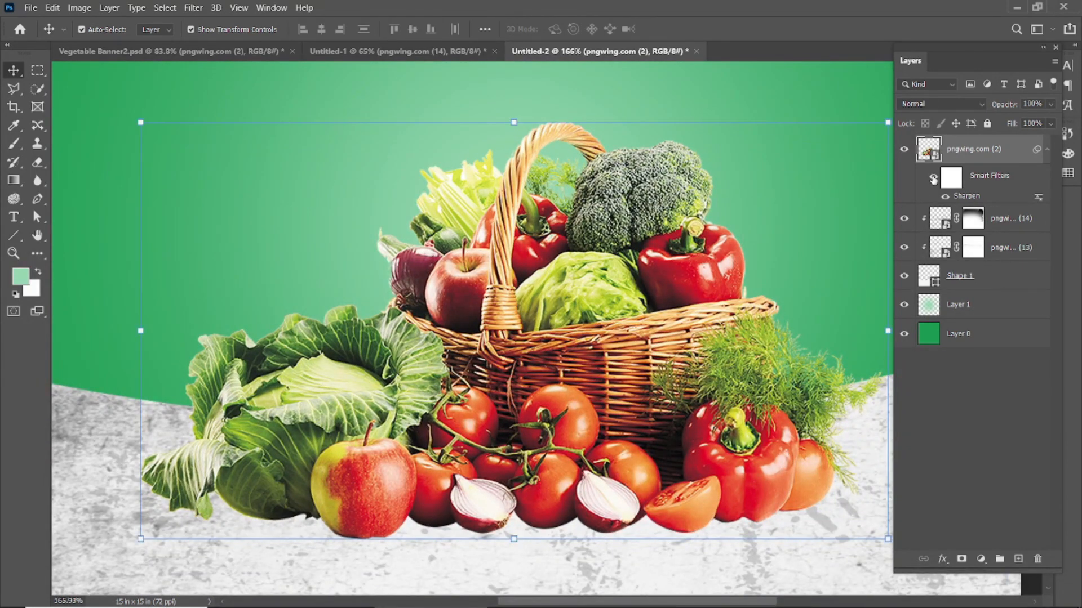
pyautogui.hotkey('ctrl', '0')
pyautogui.keyDown('ctrl'); pyautogui.click(222, 338); pyautogui.keyUp('ctrl')
pyautogui.hotkey('ctrl', '0')
# - Add a new layer directly beneath the vegetable basket layer
pyautogui.click(581, 443)
pyautogui.click(1018, 559)
pyautogui.moveTo(980, 161); pyautogui.dragTo(987, 239)
# - Set the foreground colour to near-black 040404 and switch to the Brush tool
pyautogui.click(20, 276)
pyautogui.click(708, 518)
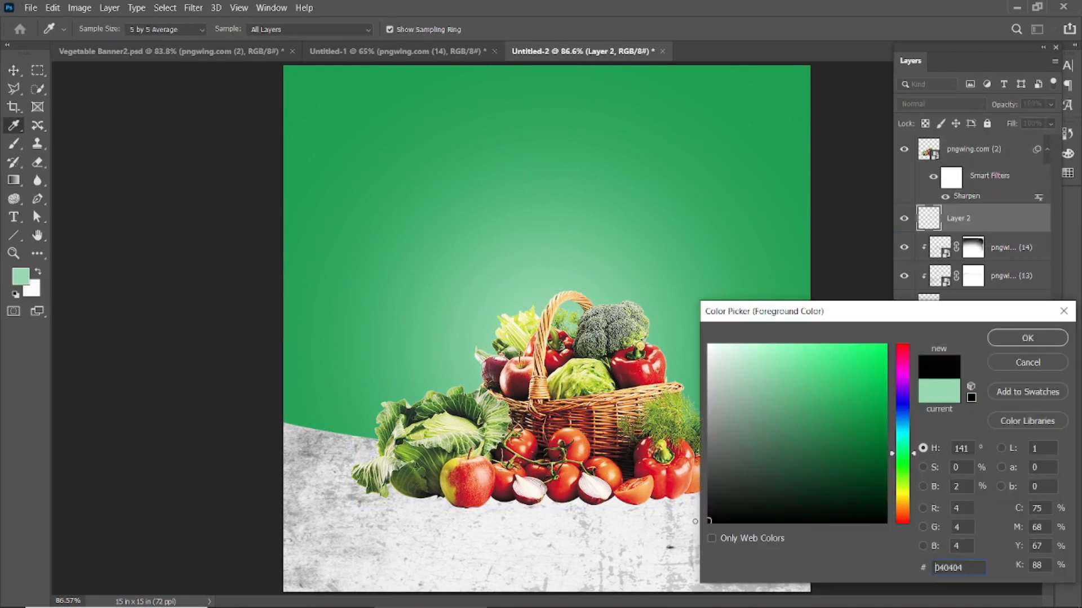
pyautogui.click(994, 343)
pyautogui.click(12, 145)
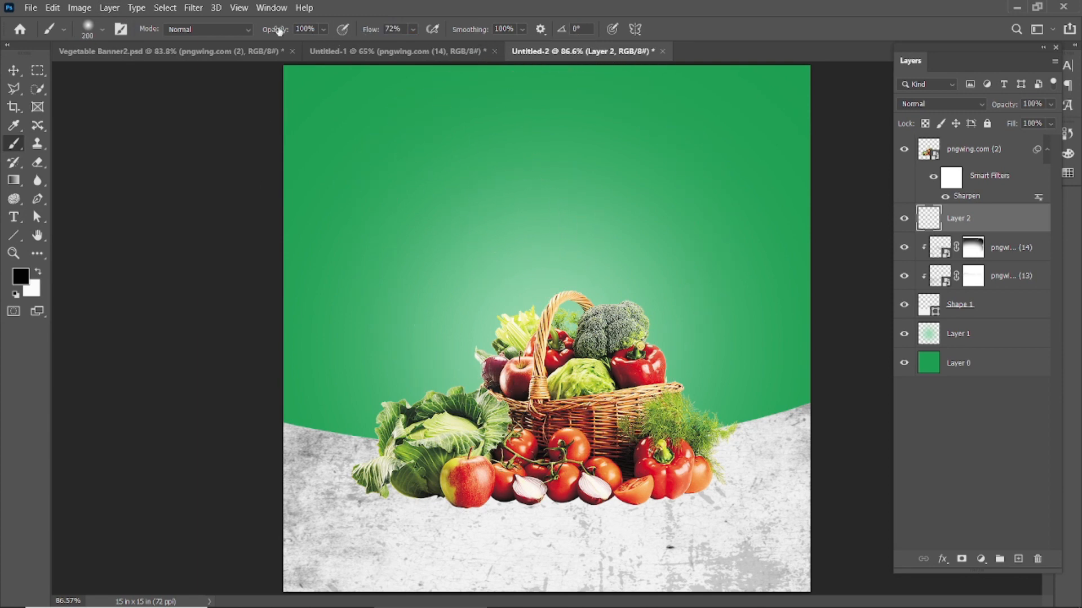
# - Paint a soft shadow beneath the right-hand onion half on Layer 2 with a size 100 brush at 83% opacity
pyautogui.scroll(5, 608, 515)
pyautogui.press('[')
pyautogui.press('[')
pyautogui.press('[')
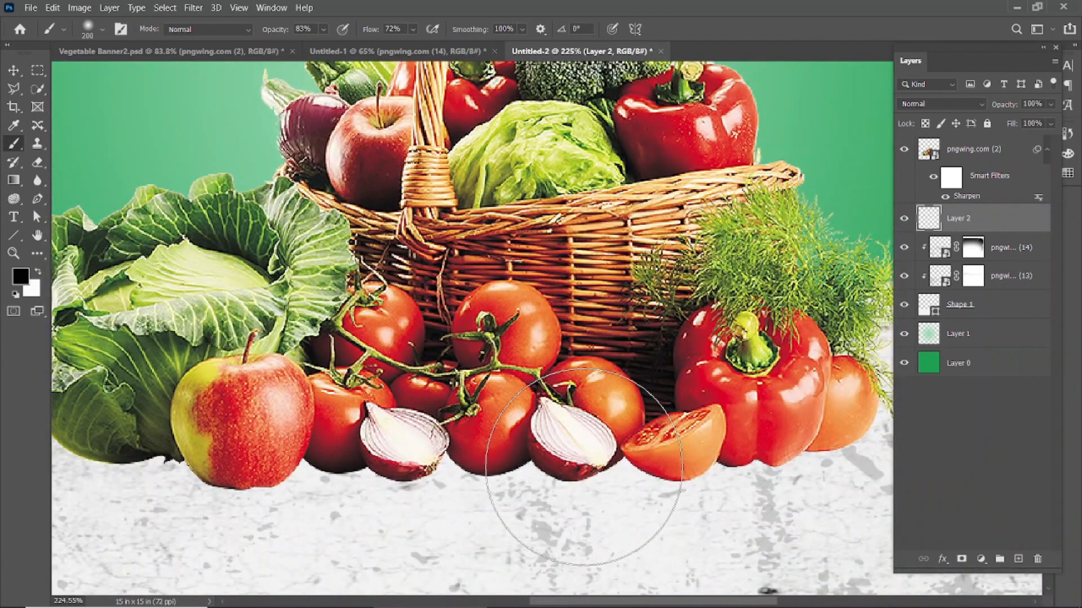
pyautogui.click(573, 449)
pyautogui.press('[')
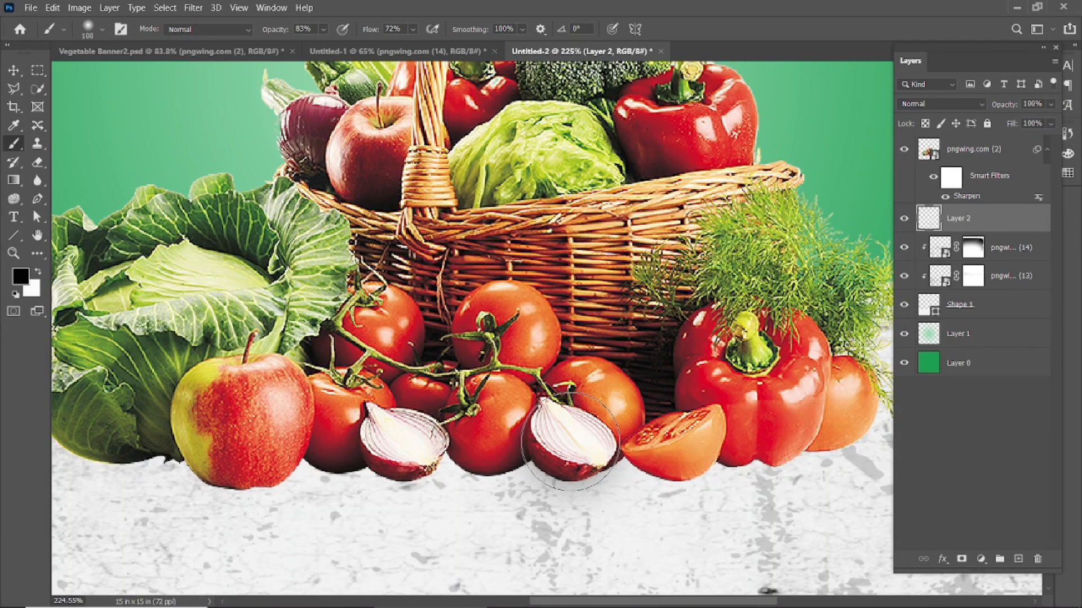
pyautogui.click(570, 441)
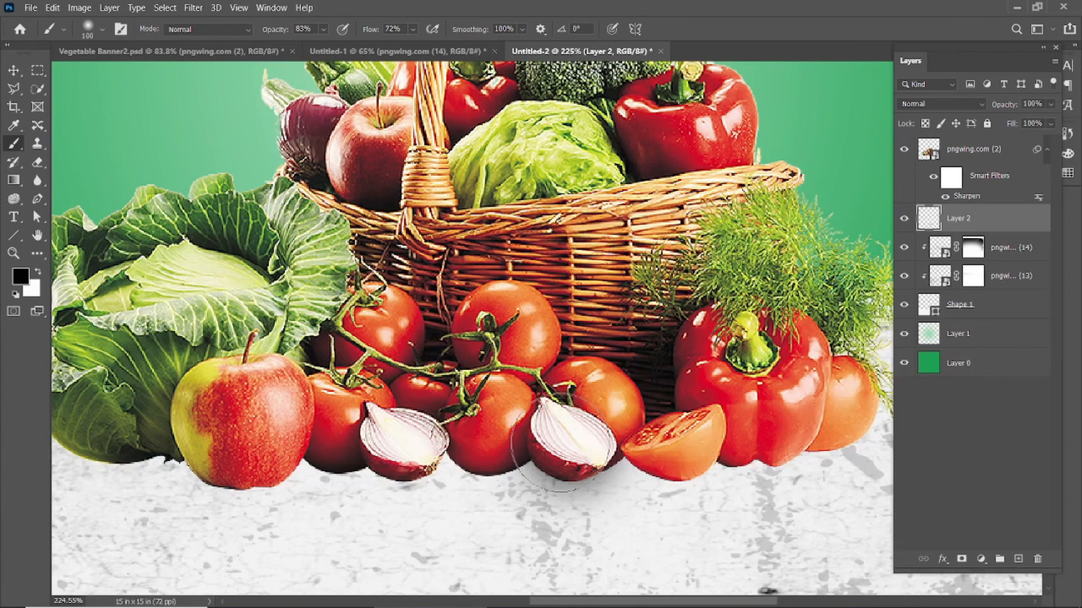
pyautogui.click(962, 559)
pyautogui.press('x')
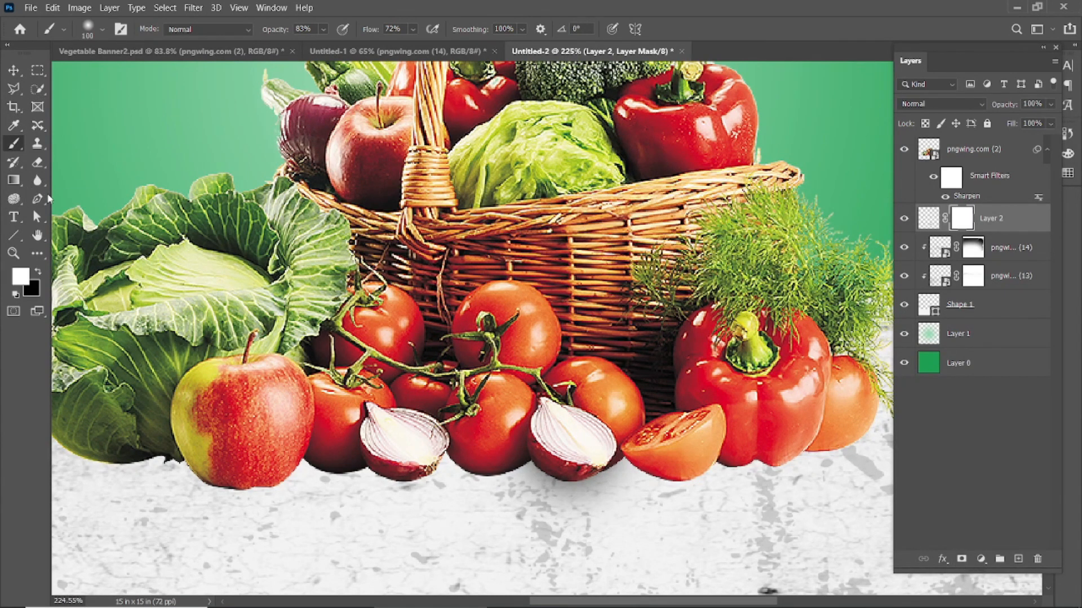
pyautogui.hotkey('ctrl', 'z')
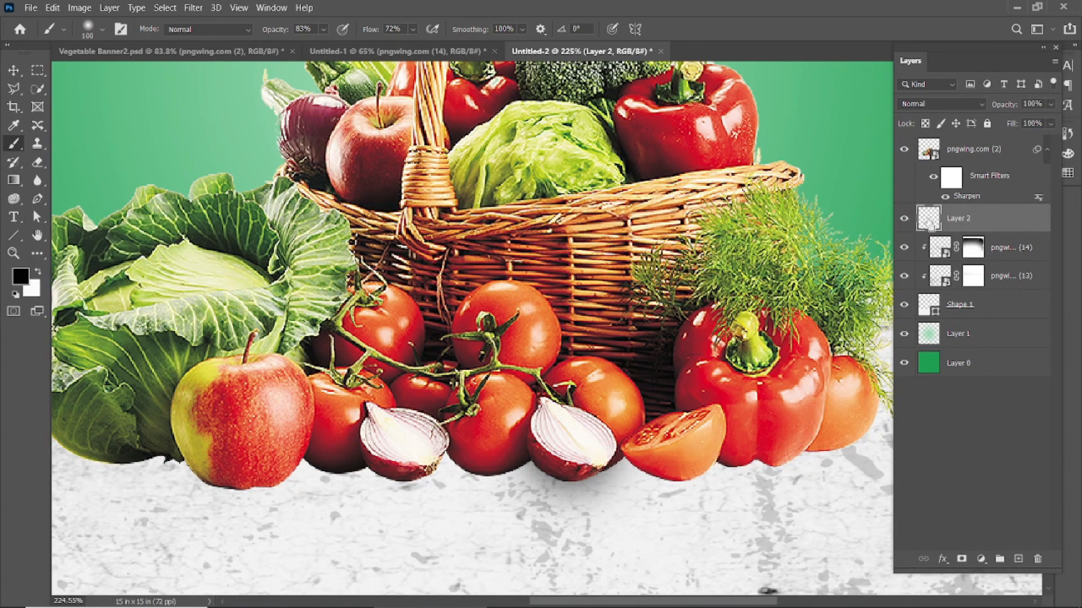
pyautogui.hotkey('ctrl', 't')
pyautogui.rightClick(568, 469)
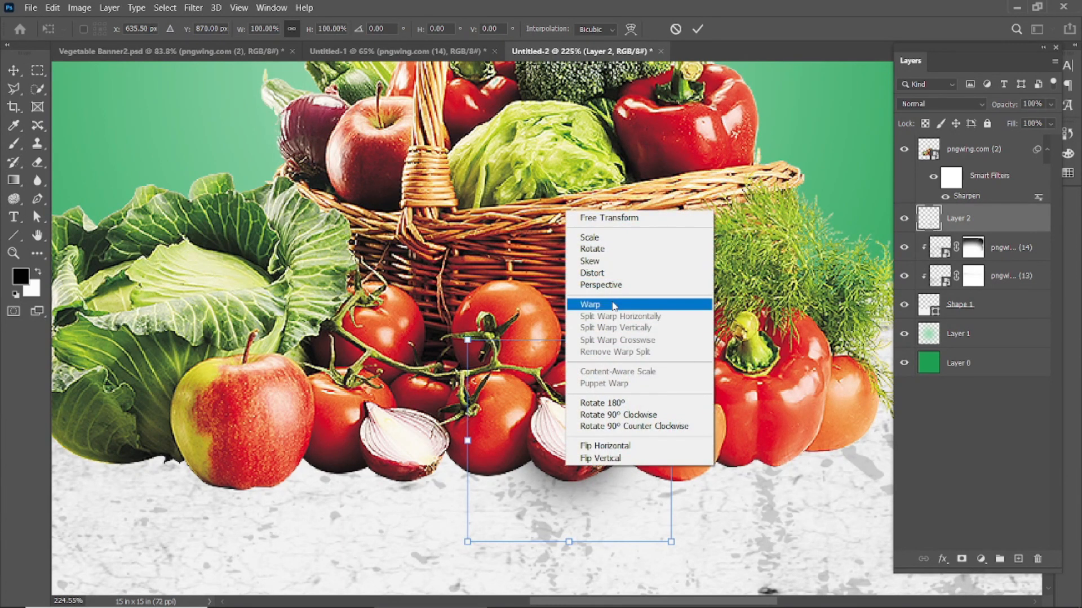
pyautogui.click(697, 28)
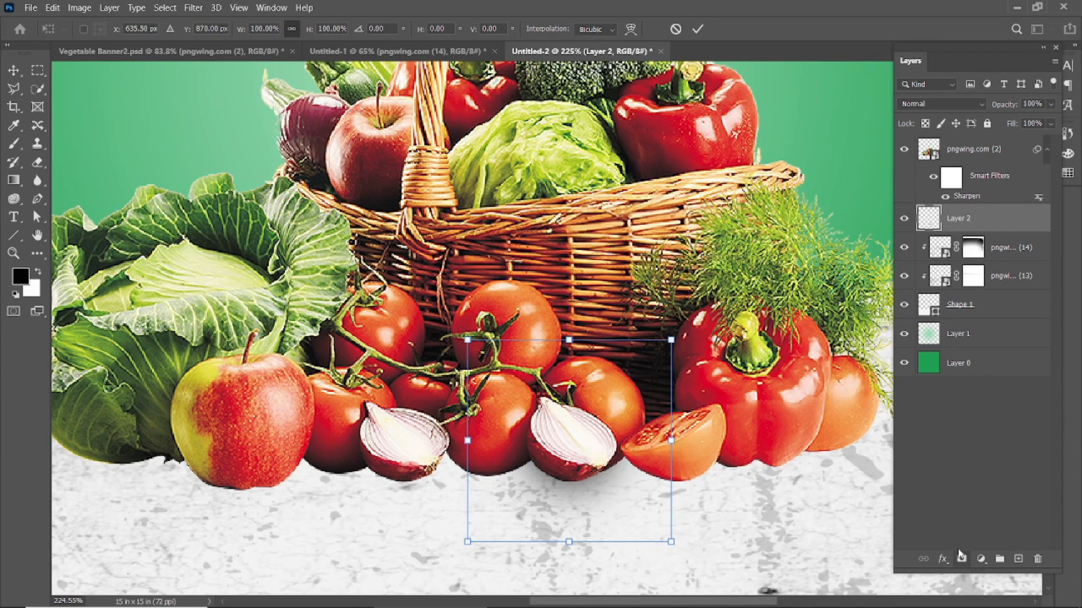
pyautogui.scroll(-5, 597, 338)
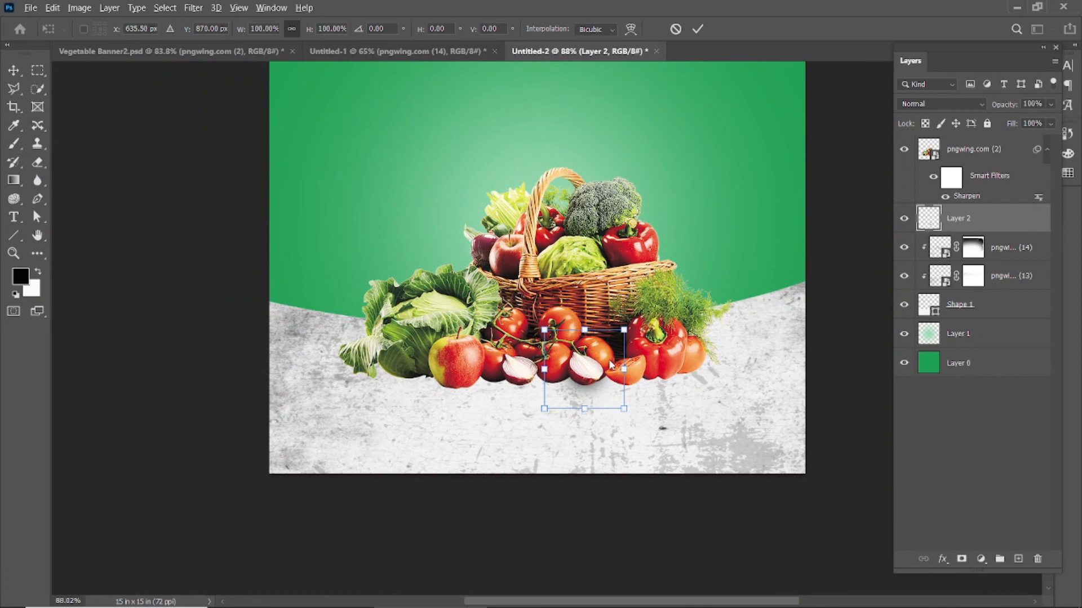
pyautogui.scroll(2, 631, 384)
pyautogui.press('Return')
# - Set the Brush tool to 100% opacity and 100% flow, and reduce its size to 60
pyautogui.press('b')
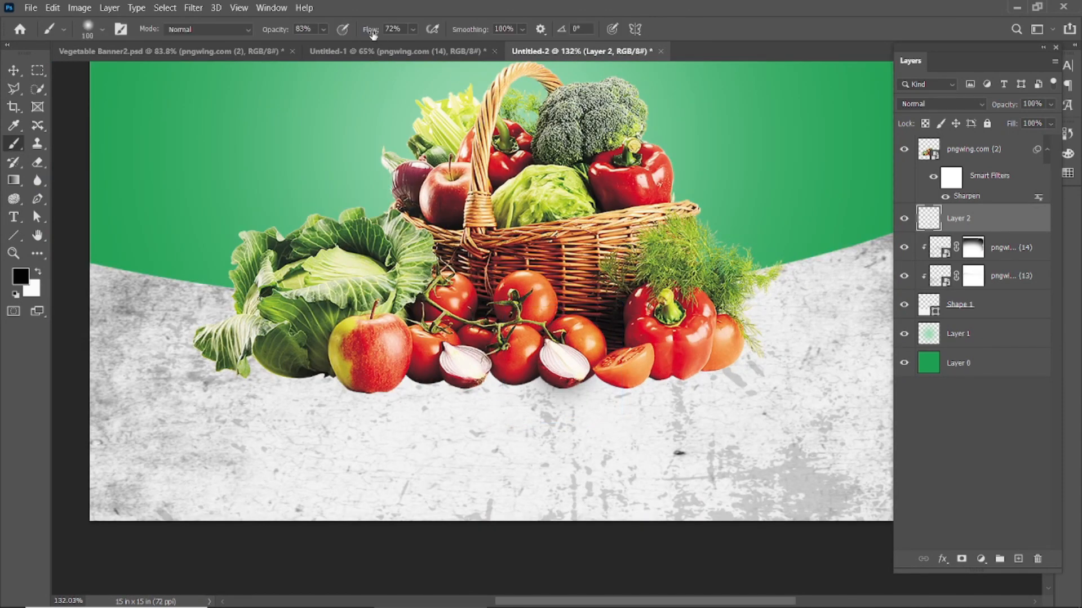
pyautogui.press('0')
pyautogui.scroll(3, 569, 335)
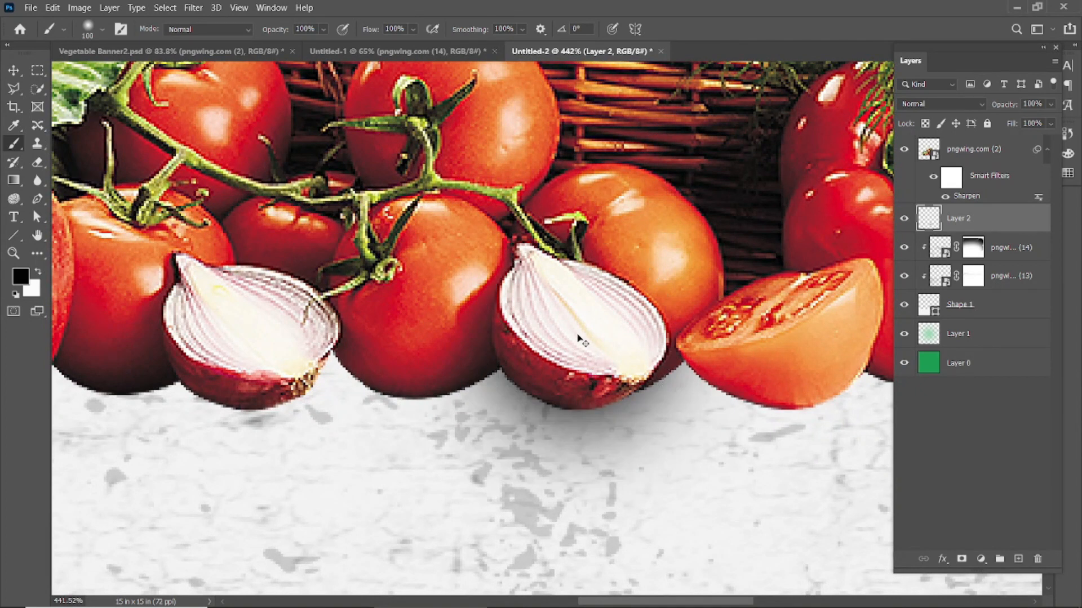
pyautogui.press('[')
pyautogui.press('[')
pyautogui.press('[')
pyautogui.press('[')
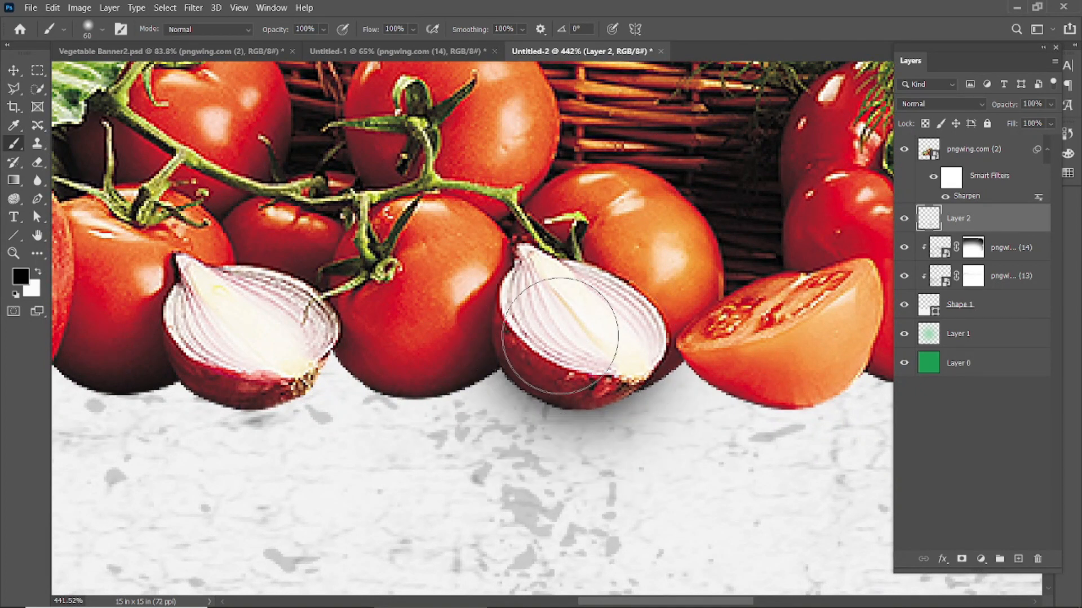
# - Add a layer mask to Layer 2 and trim the onion shadow's edges with a black brush of size 40
pyautogui.click(962, 560)
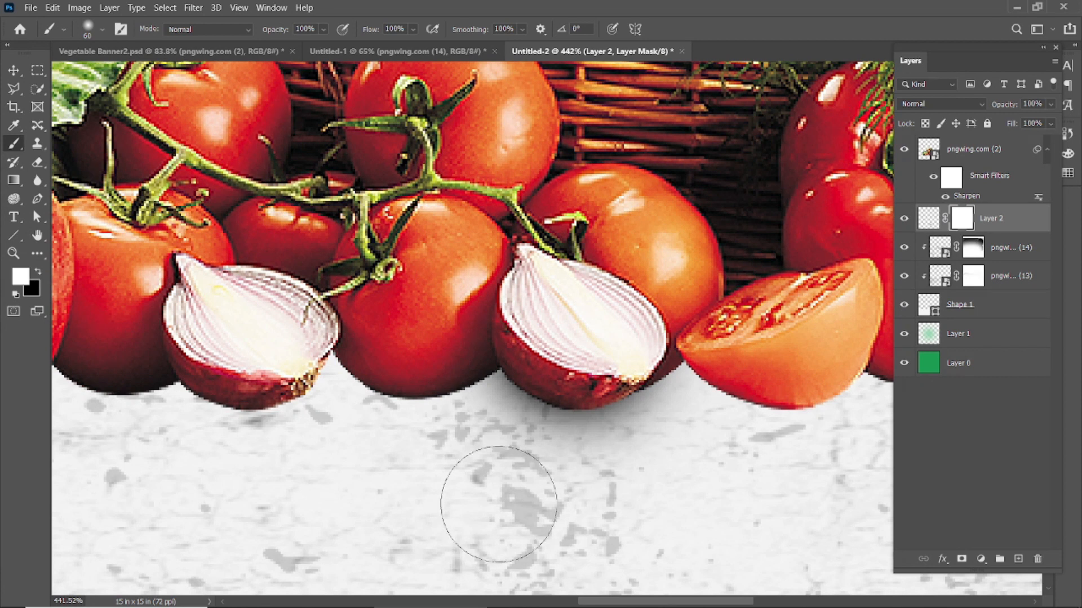
pyautogui.click(38, 272)
pyautogui.press('[')
pyautogui.press('[')
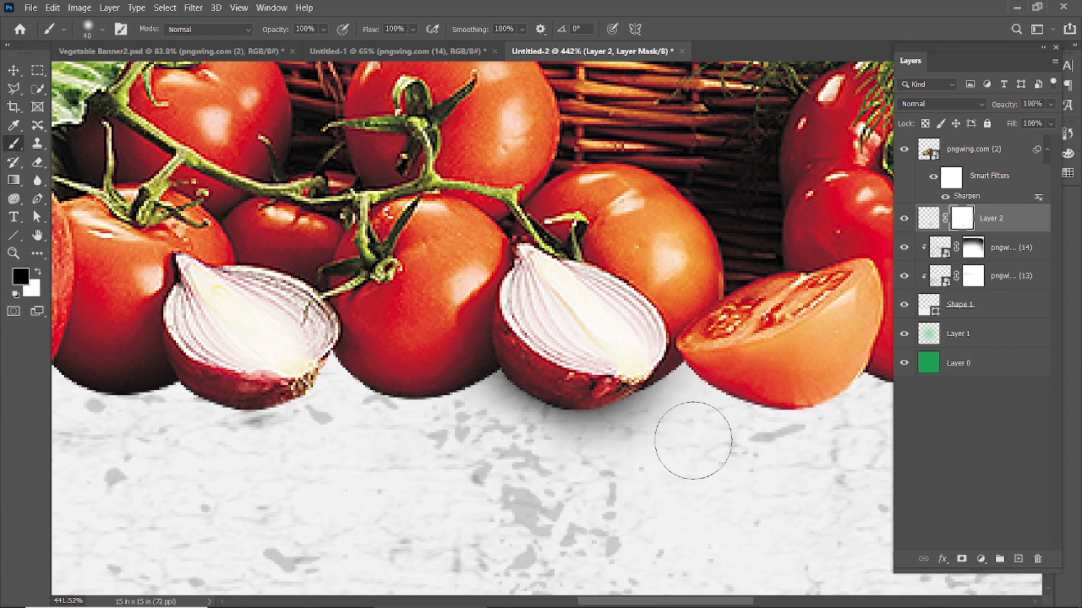
pyautogui.scroll(-7, 553, 449)
pyautogui.scroll(8, 553, 450)
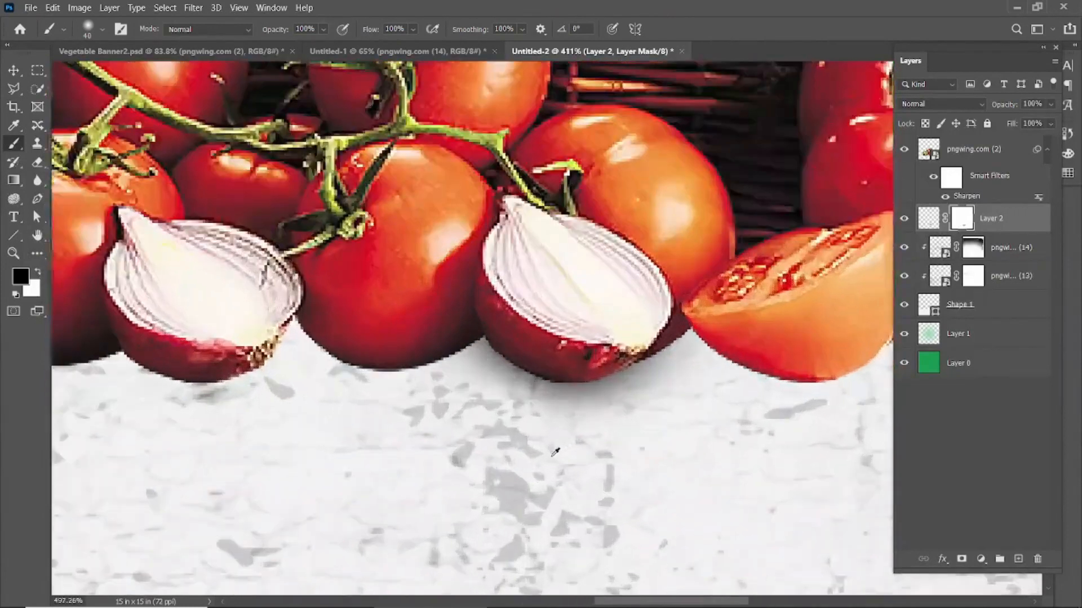
# - Paint black contact shadows on Layer 2 itself beneath both onion halves and the neighbouring tomatoes, with brush sizes 40 and 50
pyautogui.click(924, 219)
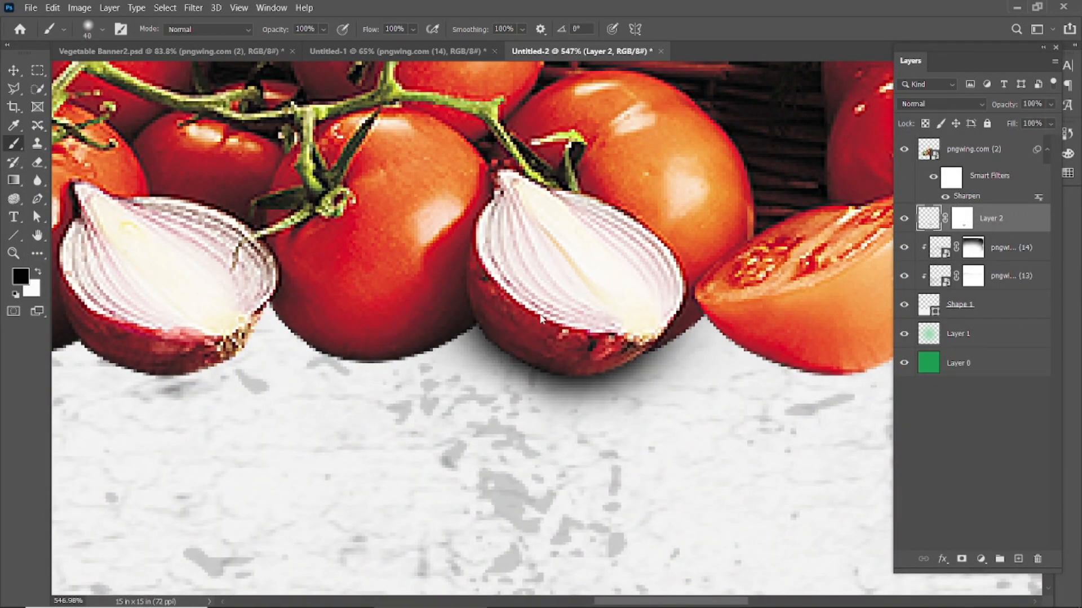
pyautogui.scroll(-6, 543, 316)
pyautogui.scroll(5, 582, 368)
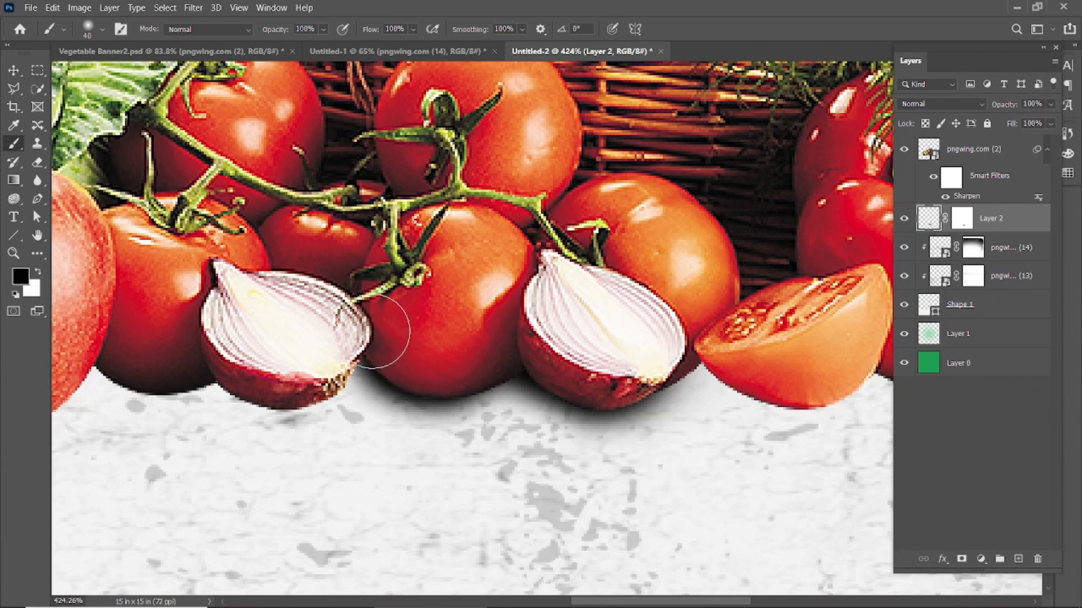
pyautogui.scroll(-6, 383, 333)
pyautogui.scroll(5, 562, 335)
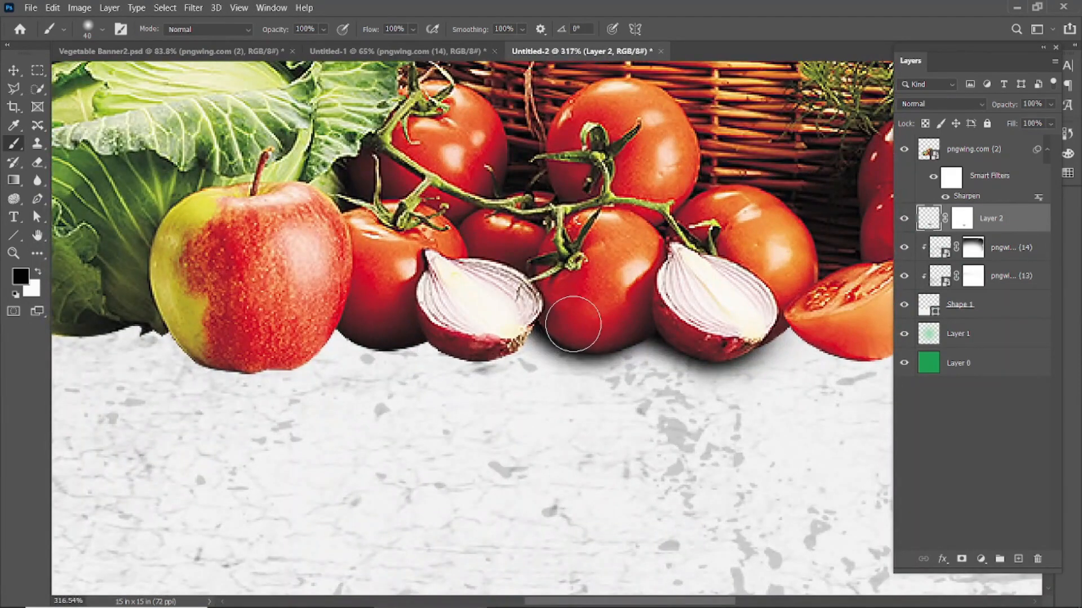
pyautogui.press('[')
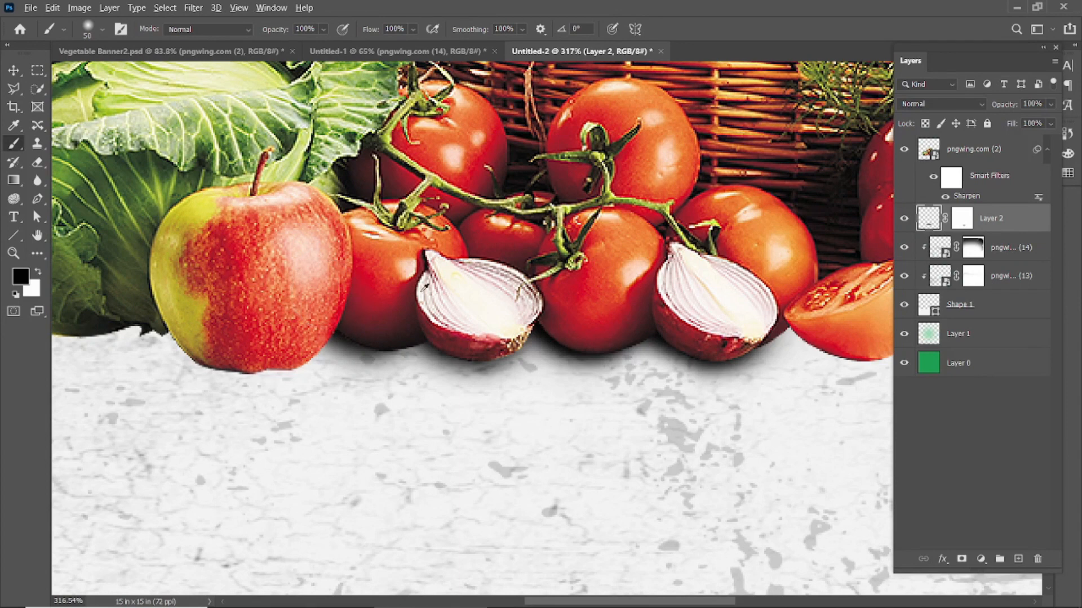
# - Paint a shadow beneath the apple in front of the cabbage on Layer 2 with the size 50 brush
pyautogui.hotkey('ctrl', '0')
pyautogui.scroll(5, 532, 466)
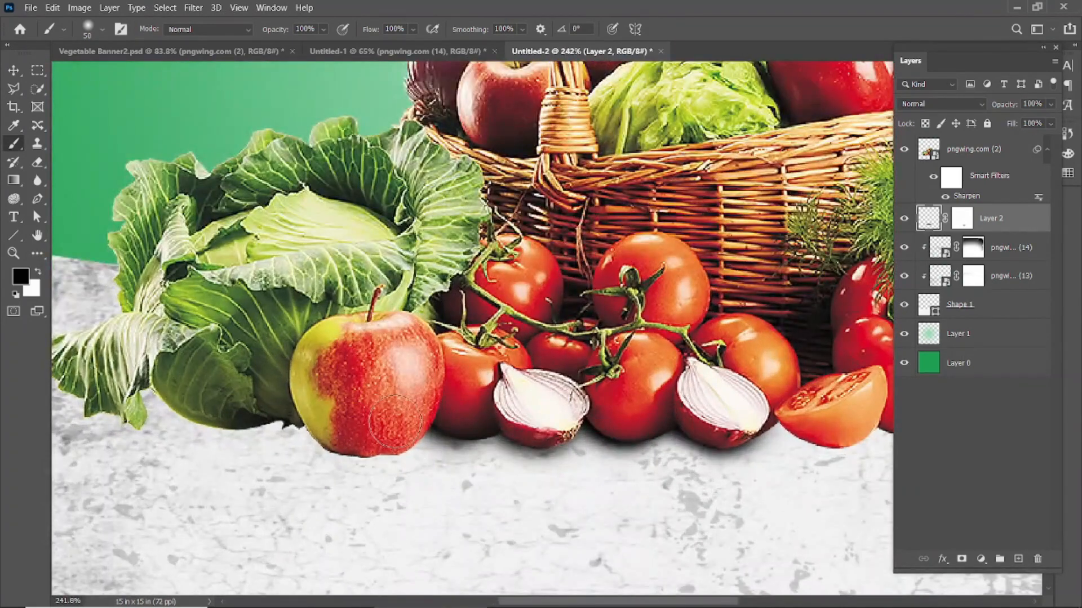
pyautogui.moveTo(388, 434)
pyautogui.mouseDown()
pyautogui.moveTo(299, 417)
pyautogui.moveTo(323, 414)
pyautogui.moveTo(360, 438)
pyautogui.moveTo(380, 429)
pyautogui.moveTo(379, 442)
pyautogui.moveTo(335, 419)
pyautogui.mouseUp()
pyautogui.scroll(-5, 337, 423)
pyautogui.scroll(5, 479, 461)
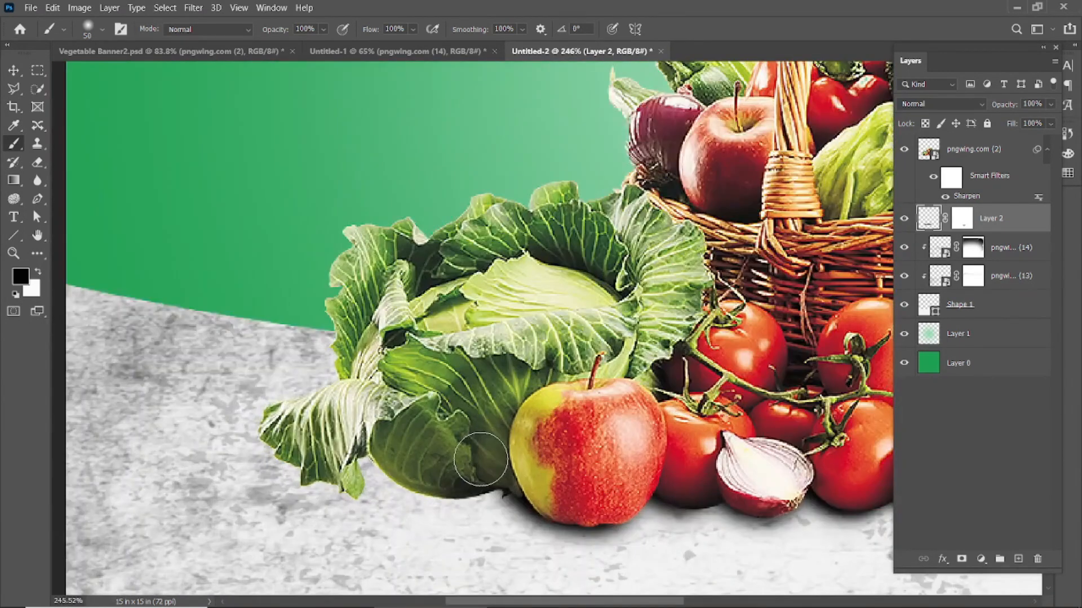
# - Paint a shadow along the cabbage head's base on Layer 2, enlarging the brush to 100 for a softer falloff
pyautogui.moveTo(462, 471)
pyautogui.mouseDown()
pyautogui.moveTo(398, 452)
pyautogui.moveTo(381, 434)
pyautogui.mouseUp()
pyautogui.press(']')
pyautogui.press(']')
pyautogui.press(']')
pyautogui.press(']')
pyautogui.click(434, 471)
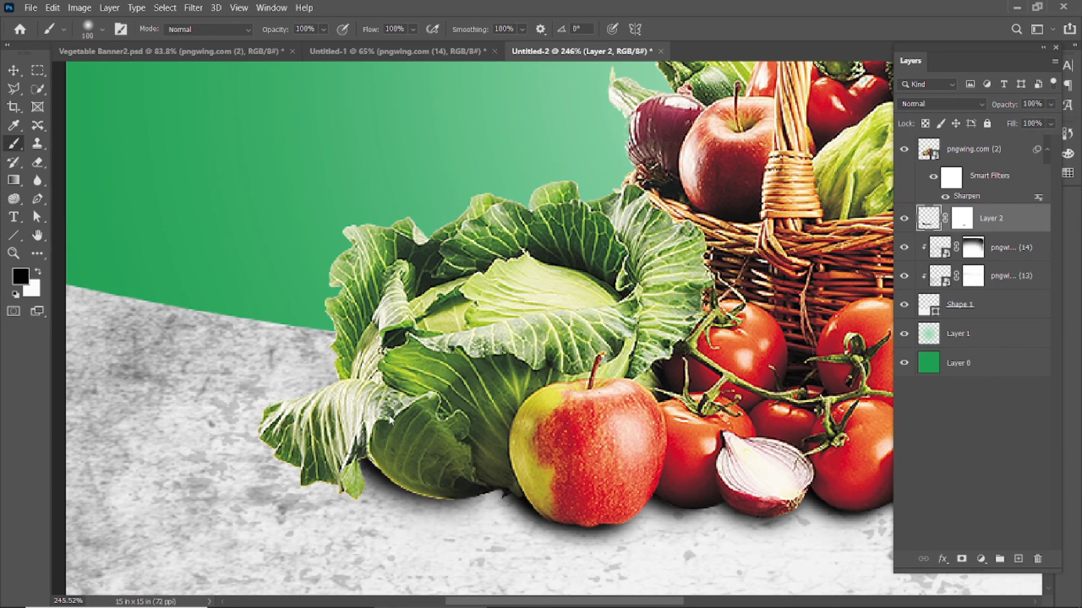
# - Paint a shadow around the cabbage's outer leaf with a size 80 brush, and trim the excess on Layer 2's mask
pyautogui.click(331, 440)
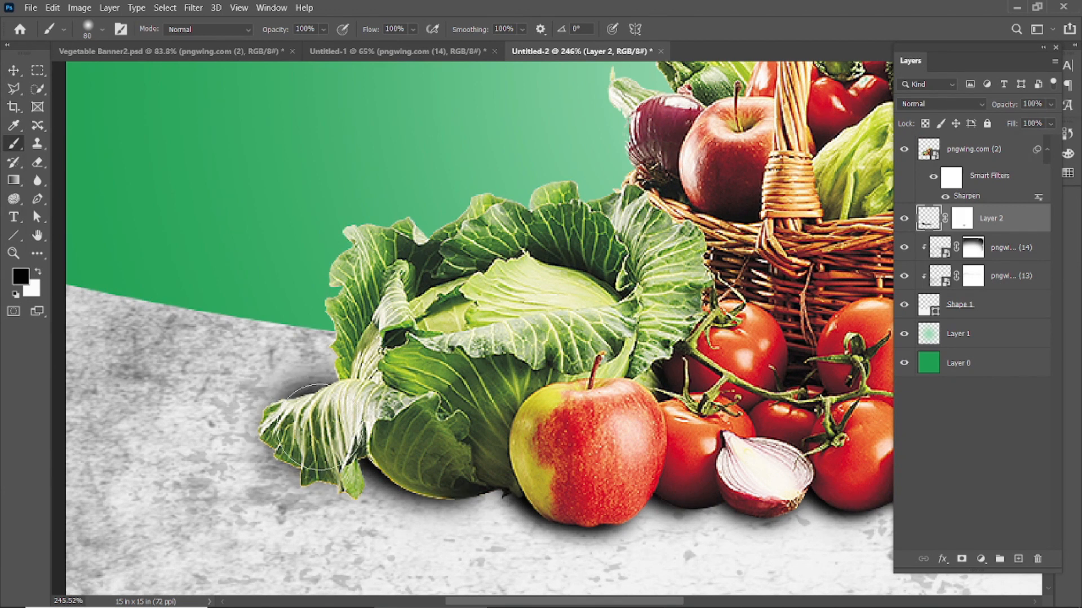
pyautogui.moveTo(309, 437)
pyautogui.mouseDown()
pyautogui.moveTo(276, 388)
pyautogui.moveTo(296, 365)
pyautogui.moveTo(206, 435)
pyautogui.mouseUp()
pyautogui.click(961, 225)
pyautogui.scroll(-5, 205, 435)
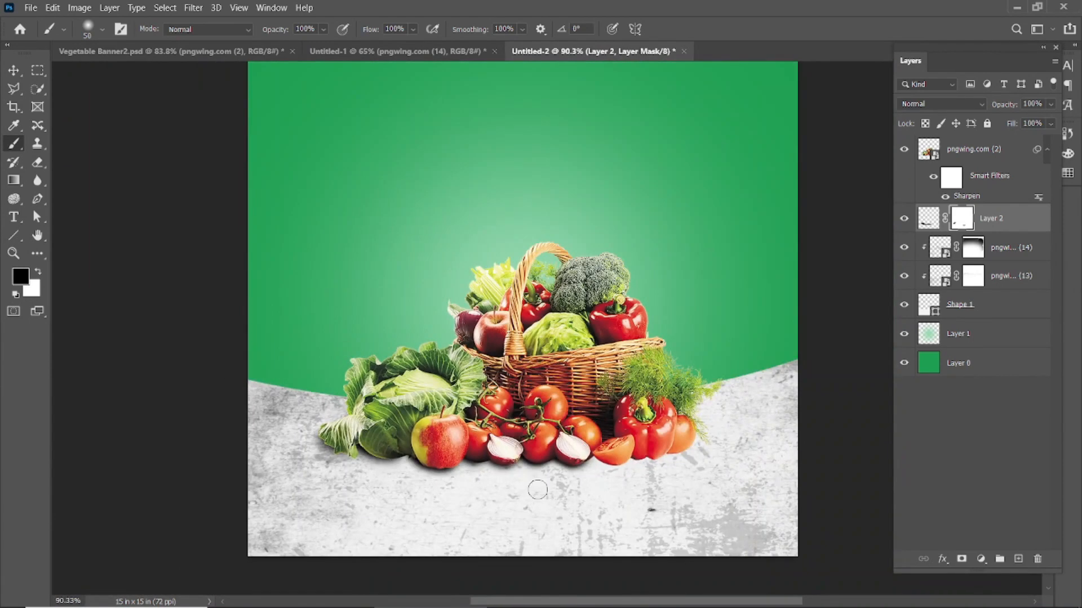
# - Paint shadows on Layer 2 beneath the tomato wedge, the front bell pepper and the tomato behind it
pyautogui.scroll(6, 622, 489)
pyautogui.click(928, 218)
pyautogui.moveTo(620, 387)
pyautogui.mouseDown()
pyautogui.moveTo(559, 365)
pyautogui.moveTo(588, 400)
pyautogui.moveTo(568, 388)
pyautogui.moveTo(622, 382)
pyautogui.mouseUp()
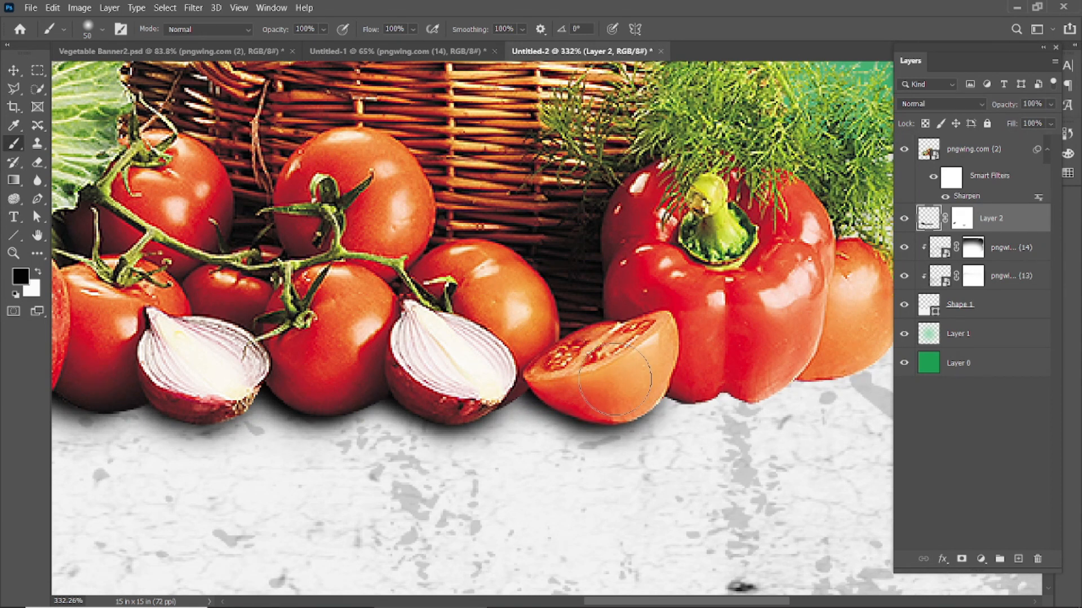
pyautogui.moveTo(759, 362)
pyautogui.mouseDown()
pyautogui.moveTo(526, 360)
pyautogui.moveTo(502, 372)
pyautogui.moveTo(563, 361)
pyautogui.moveTo(548, 355)
pyautogui.mouseUp()
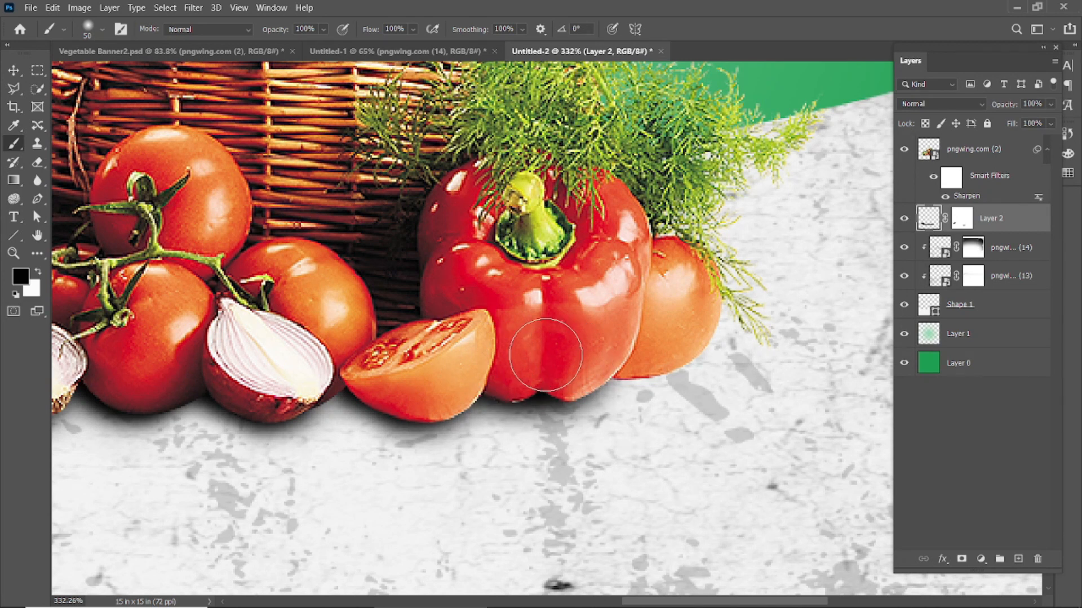
pyautogui.moveTo(674, 345)
pyautogui.mouseDown()
pyautogui.moveTo(518, 416)
pyautogui.moveTo(439, 416)
pyautogui.mouseUp()
pyautogui.scroll(-4, 535, 408)
pyautogui.scroll(2, 608, 414)
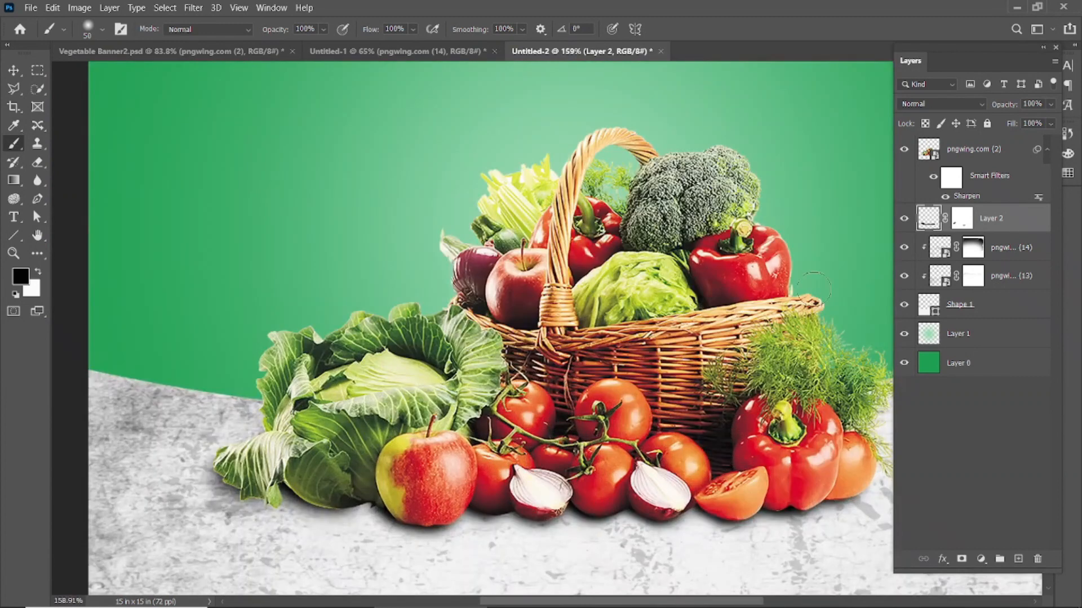
# - Add a new layer above the vegetable basket layer and clip it to the basket
pyautogui.click(933, 251)
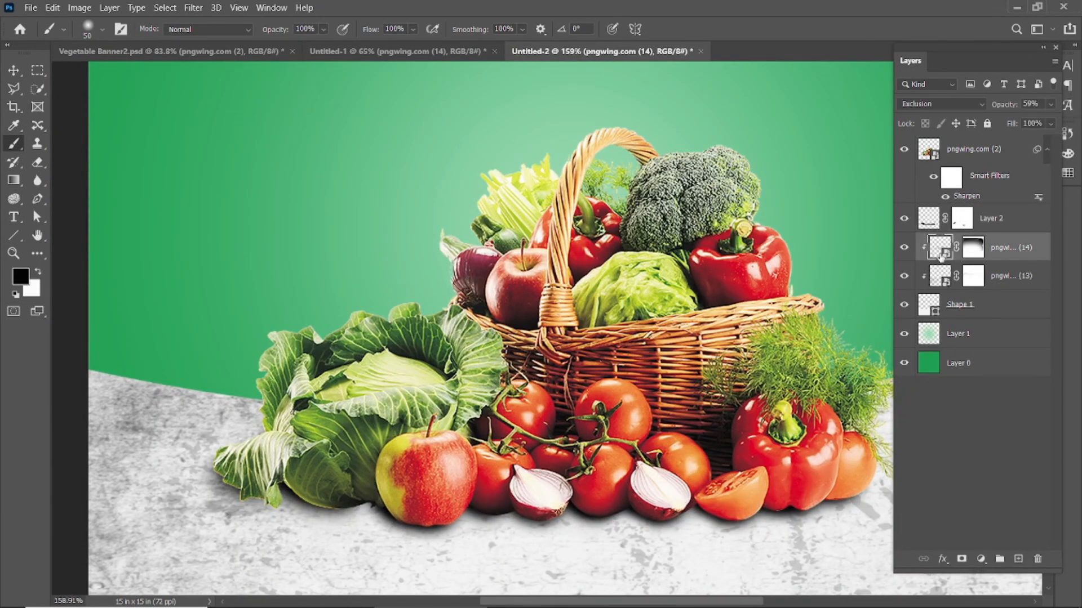
pyautogui.click(971, 160)
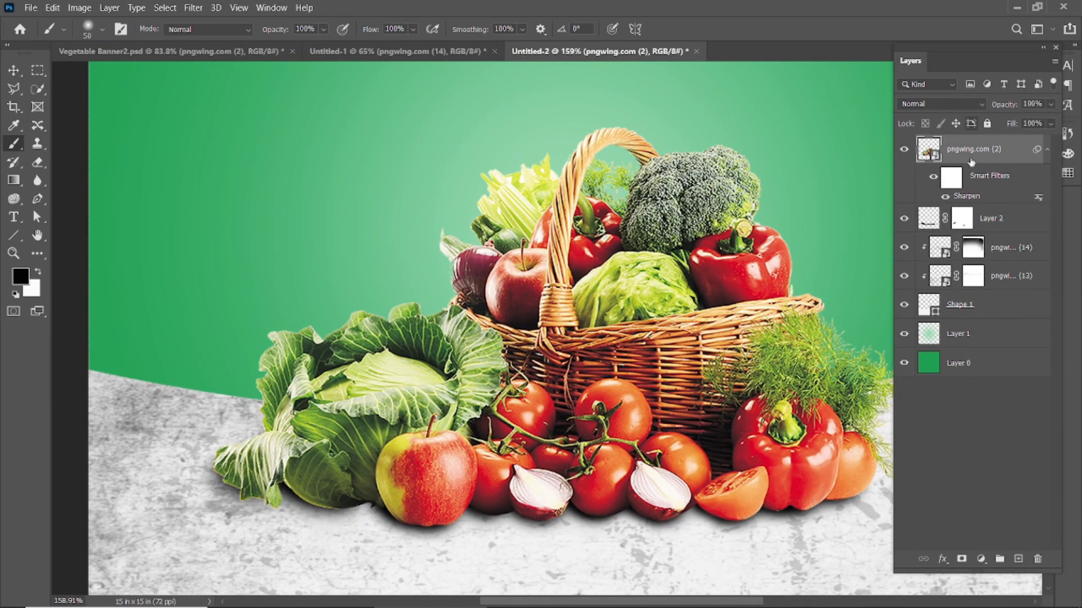
pyautogui.click(1019, 560)
pyautogui.hotkey('ctrl', 'alt', 'g')
# - Paint dark shading along the cabbage's lower edge on the clipped Layer 3, reducing the black brush from size 25 to 15
pyautogui.scroll(5, 271, 518)
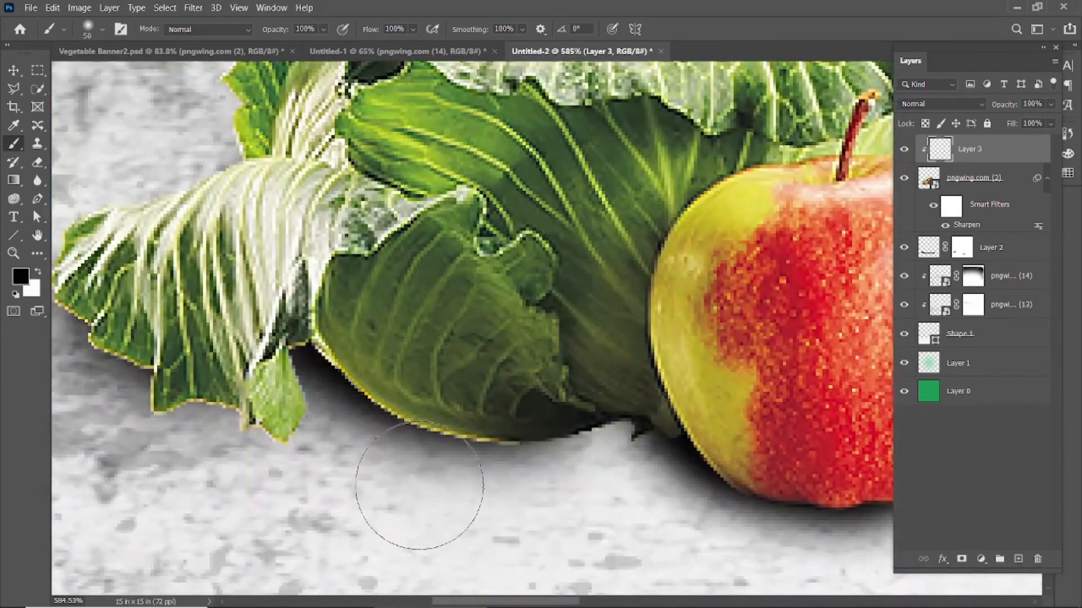
pyautogui.press('p')
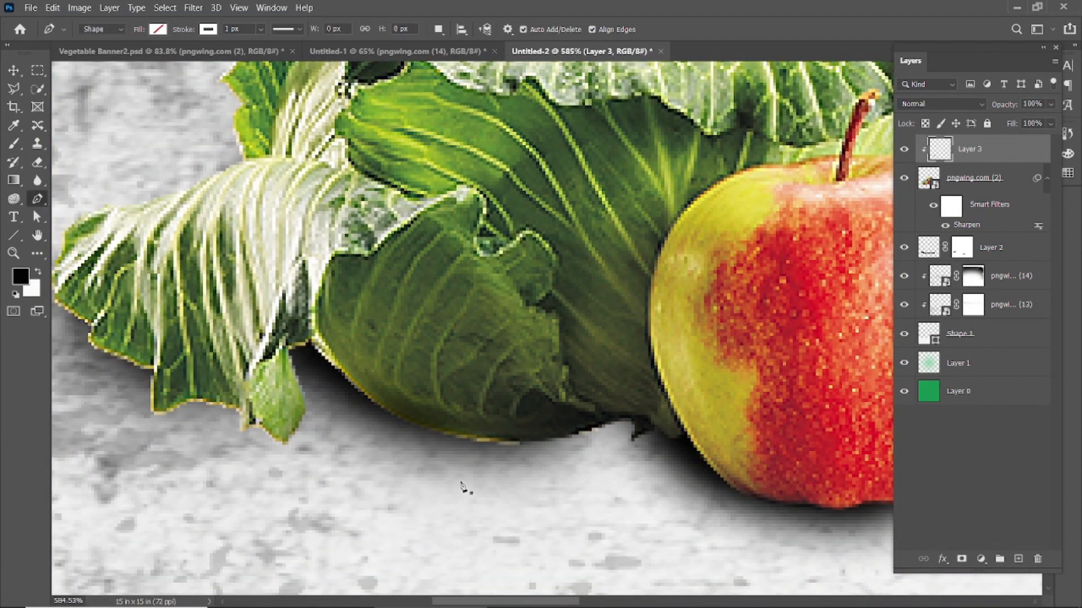
pyautogui.press('b')
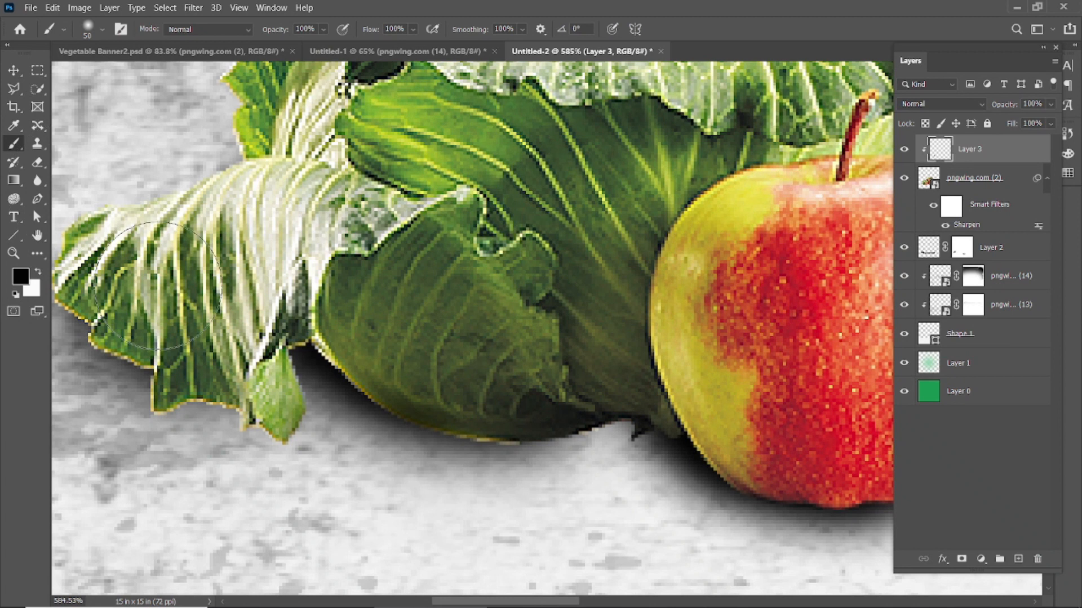
pyautogui.press('[')
pyautogui.press('[')
pyautogui.press('[')
pyautogui.press('[')
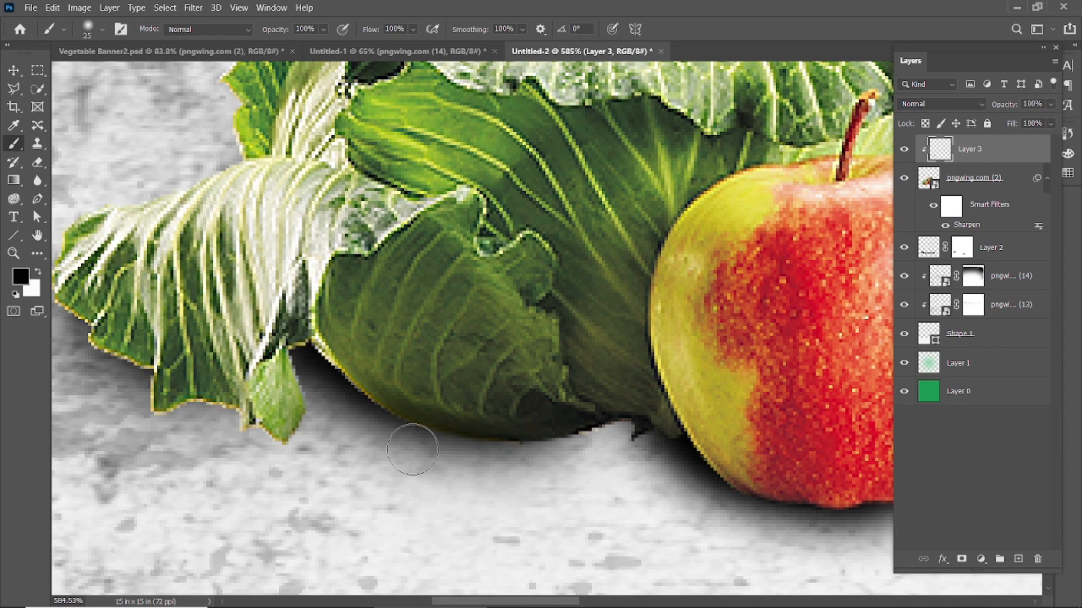
pyautogui.moveTo(333, 368); pyautogui.dragTo(318, 362)
pyautogui.press(']')
pyautogui.click(321, 357)
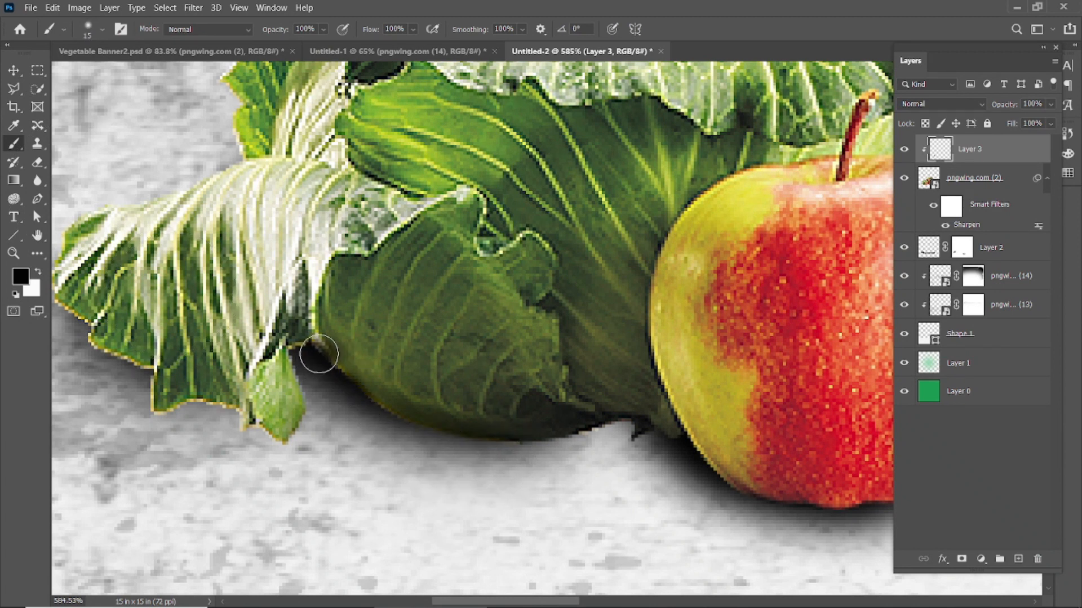
# - Shade the lower edge of the tomato wedge on Layer 3 with a size 15 brush
pyautogui.scroll(-4, 327, 439)
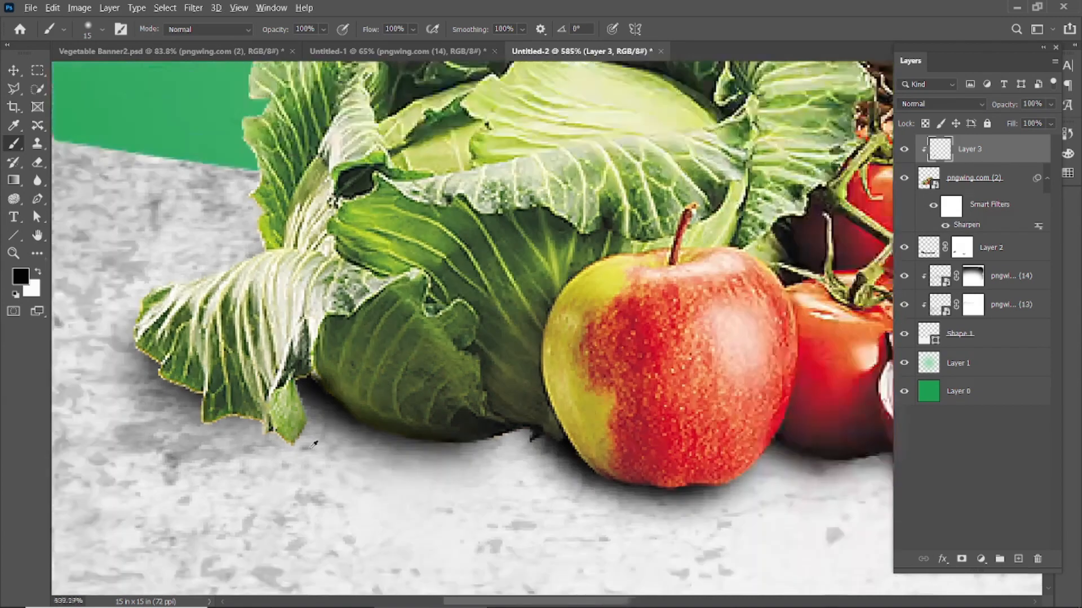
pyautogui.scroll(6, 169, 440)
pyautogui.scroll(-3, 258, 374)
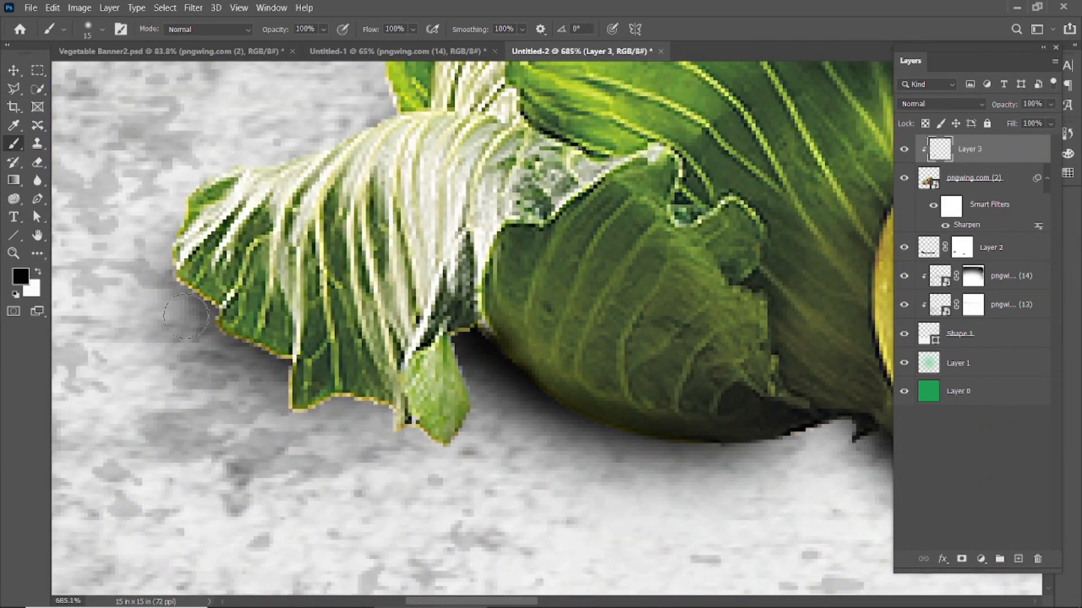
pyautogui.scroll(-3, 194, 304)
pyautogui.moveTo(734, 430); pyautogui.dragTo(310, 377)
pyautogui.scroll(6, 592, 396)
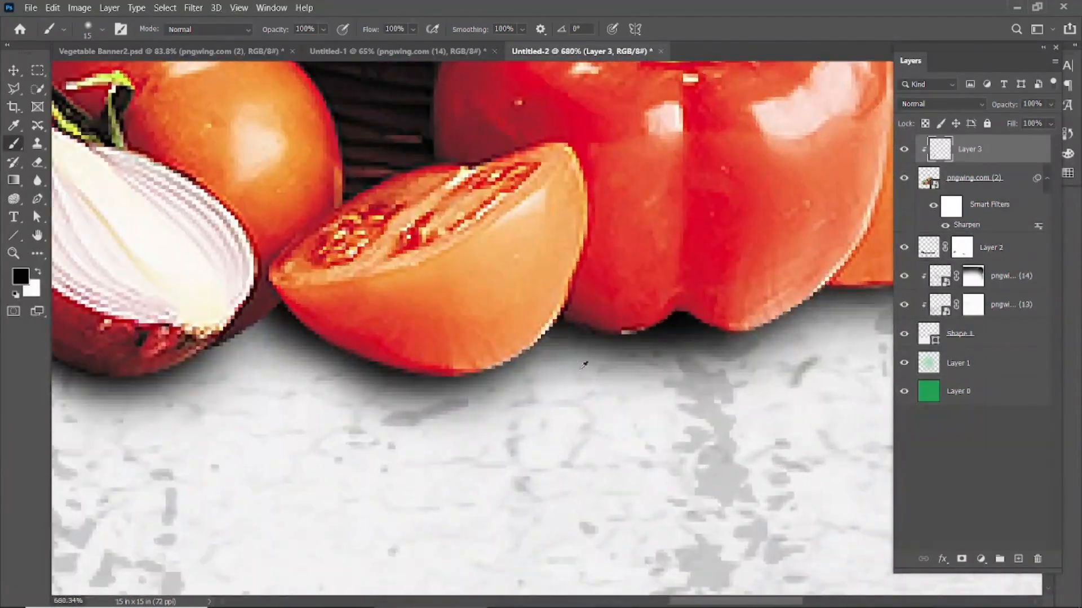
pyautogui.moveTo(557, 343)
pyautogui.mouseDown()
pyautogui.moveTo(545, 360)
pyautogui.moveTo(451, 367)
pyautogui.mouseUp()
pyautogui.scroll(-4, 420, 454)
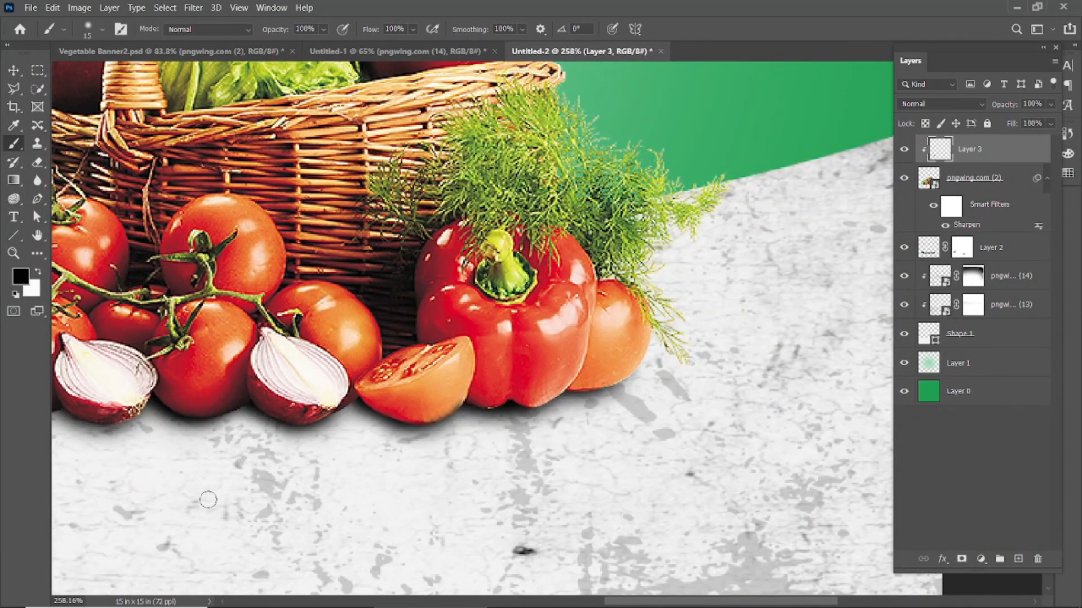
# - Shade the bottom edges of the front bell pepper and the tomato behind it on Layer 3 with brushes of size 10 to 20
pyautogui.scroll(5, 562, 415)
pyautogui.moveTo(452, 429); pyautogui.dragTo(412, 453)
pyautogui.press('[')
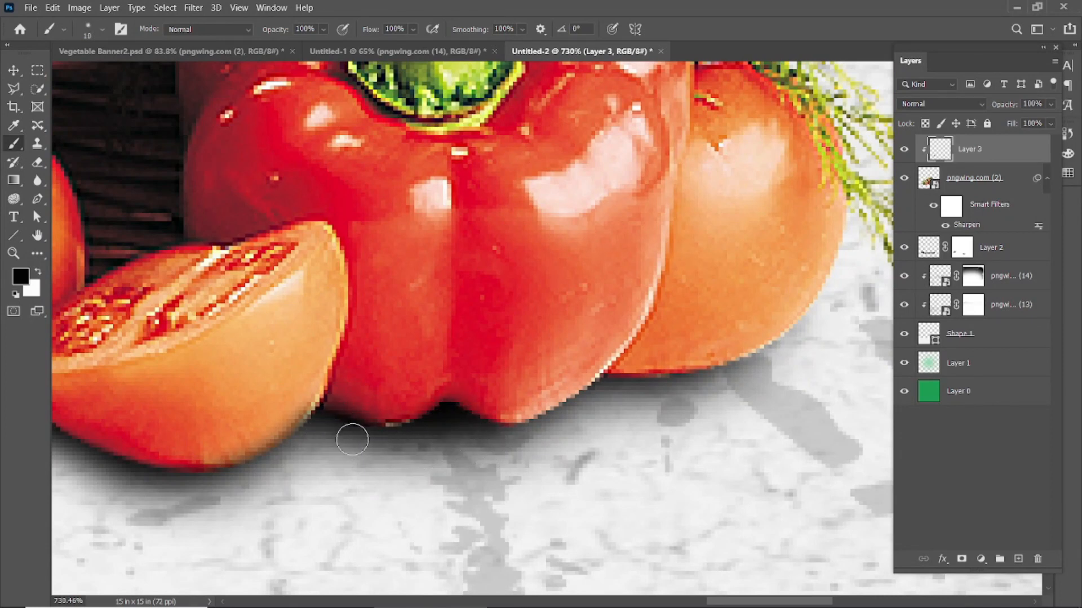
pyautogui.press(']')
pyautogui.moveTo(751, 411)
pyautogui.mouseDown()
pyautogui.moveTo(712, 398)
pyautogui.moveTo(629, 409)
pyautogui.moveTo(741, 409)
pyautogui.mouseUp()
pyautogui.scroll(-5, 573, 478)
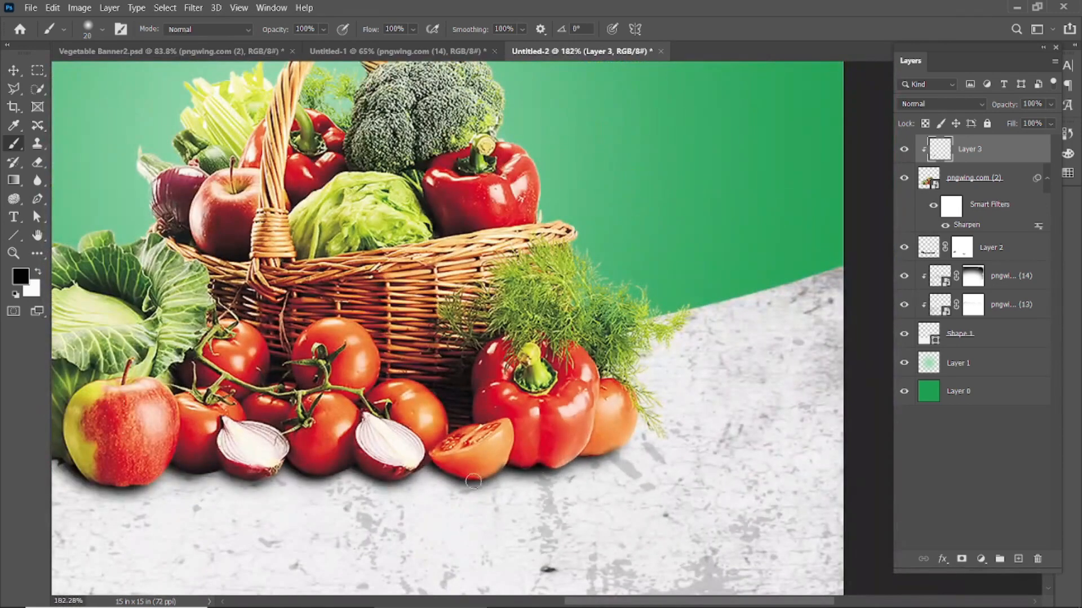
# - Touch up the shadow on Layer 2 beneath the tomato and onion half beside the apple with a size 20 brush
pyautogui.scroll(2, 586, 477)
pyautogui.moveTo(321, 467); pyautogui.dragTo(442, 480)
pyautogui.moveTo(312, 506); pyautogui.dragTo(529, 461)
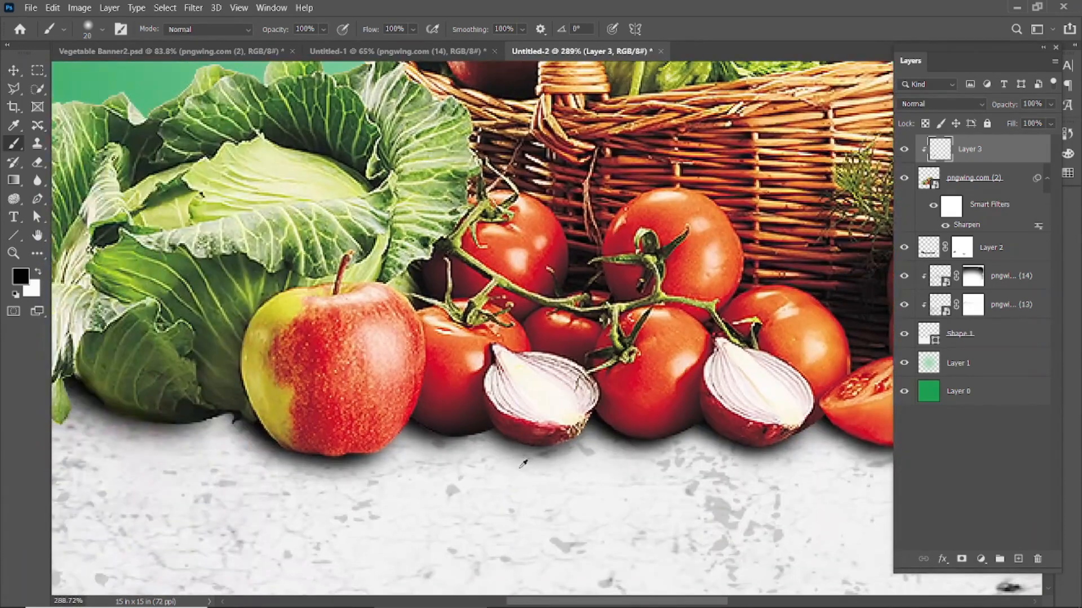
pyautogui.scroll(4, 532, 450)
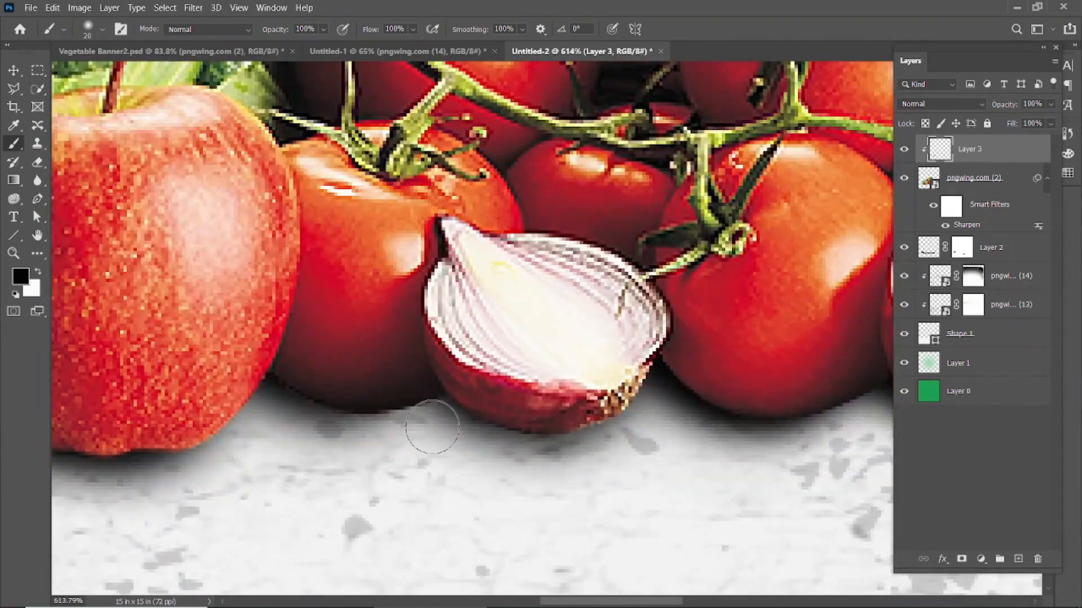
pyautogui.click(929, 276)
pyautogui.click(926, 245)
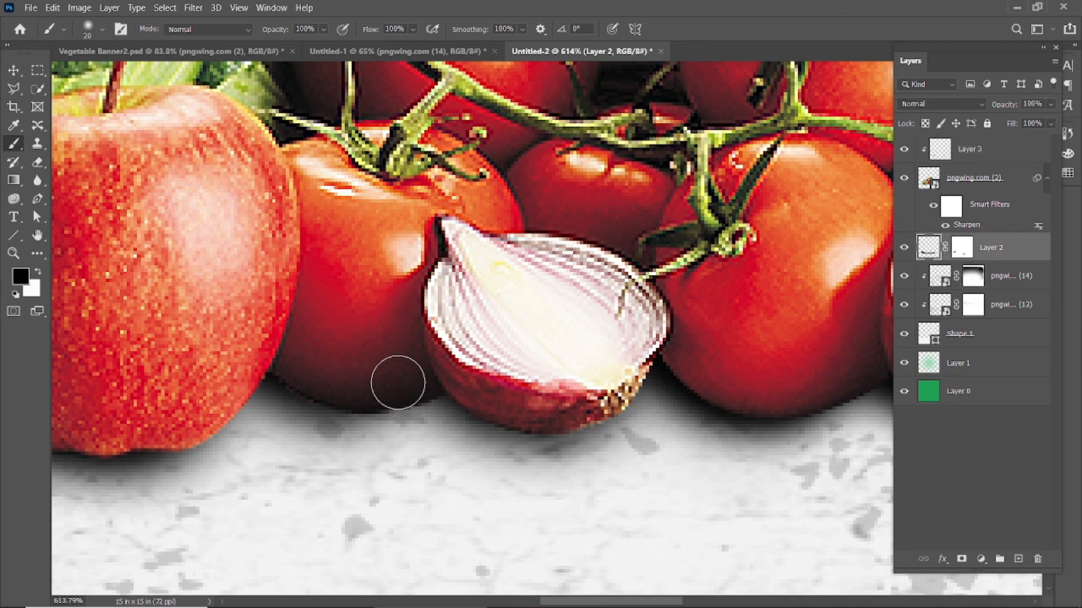
pyautogui.scroll(-4, 417, 379)
pyautogui.scroll(5, 490, 397)
pyautogui.moveTo(460, 387); pyautogui.dragTo(563, 403)
pyautogui.scroll(-5, 442, 375)
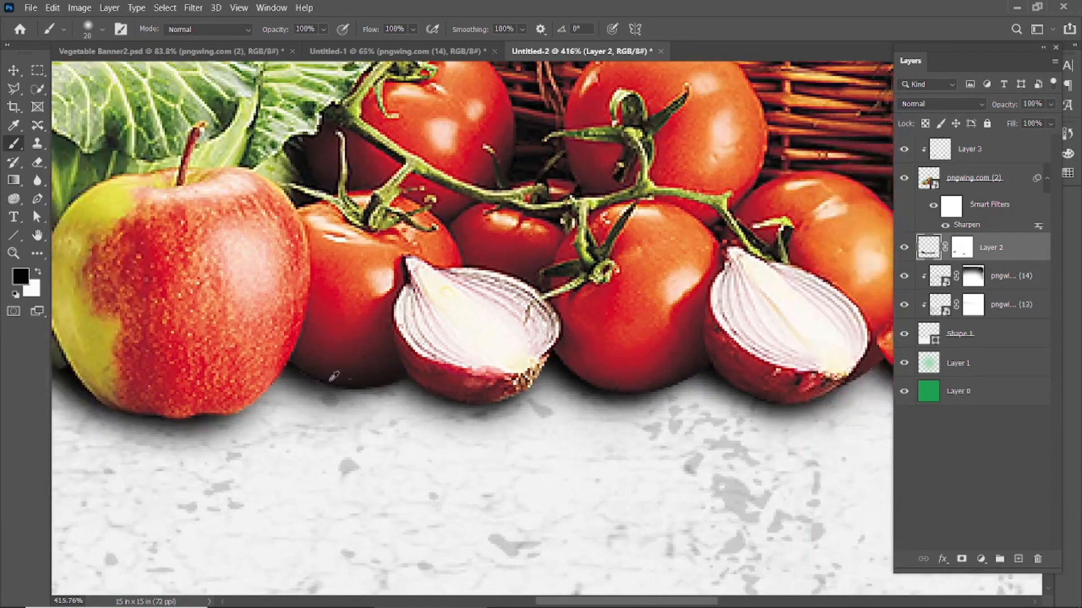
pyautogui.scroll(2, 334, 376)
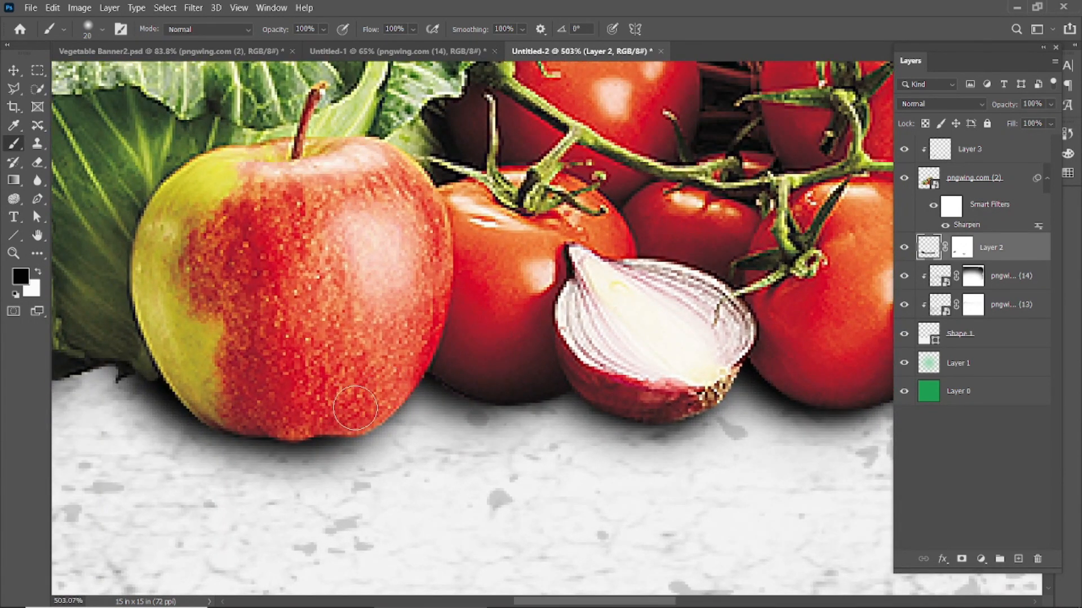
# - Shade the front apple's lower edge on Layer 3 with a size 20 brush and fit the banner in view
pyautogui.hotkey('alt', ']')
pyautogui.hotkey('alt', ']')
pyautogui.moveTo(415, 426)
pyautogui.mouseDown()
pyautogui.moveTo(368, 458)
pyautogui.moveTo(291, 465)
pyautogui.mouseUp()
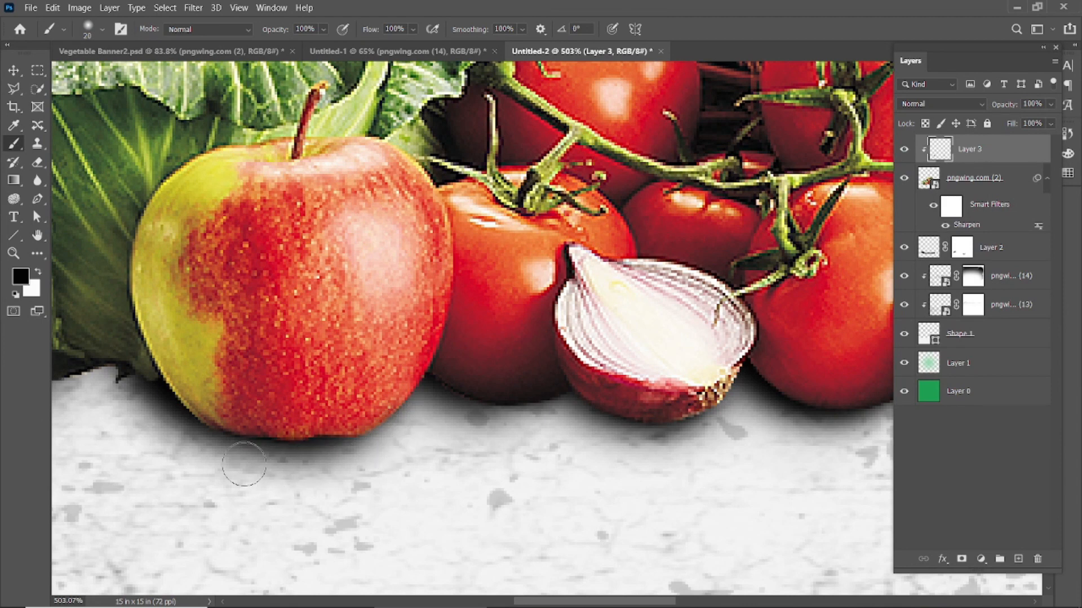
pyautogui.hotkey('ctrl', '0')
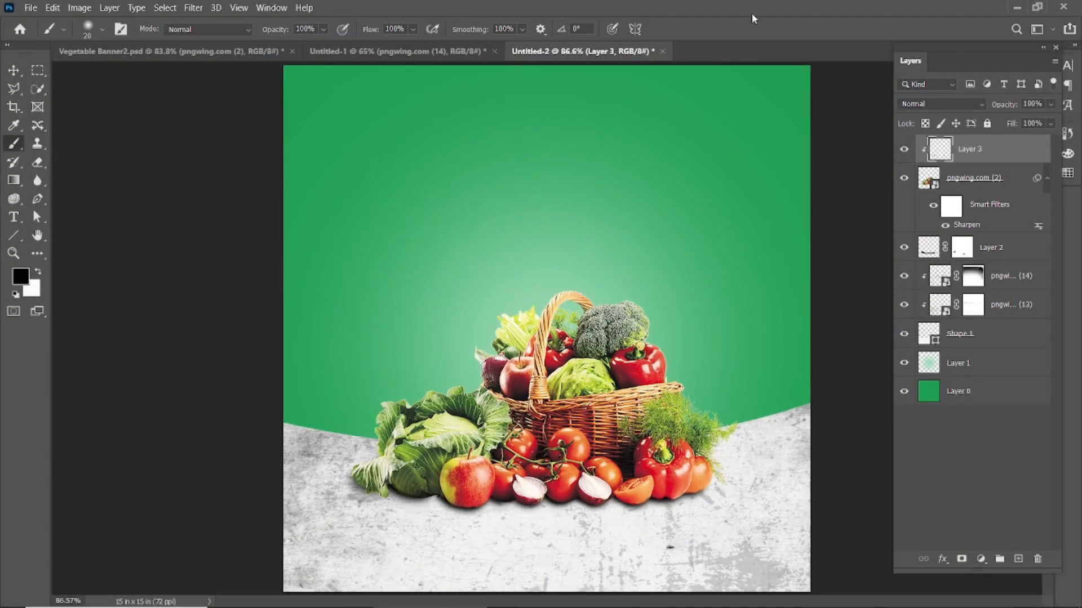
# - Compare the banner with the vegetable basket layer hidden and shown
pyautogui.click(13, 71)
pyautogui.click(620, 405)
pyautogui.click(903, 177)
pyautogui.click(903, 177)
pyautogui.click(204, 335)
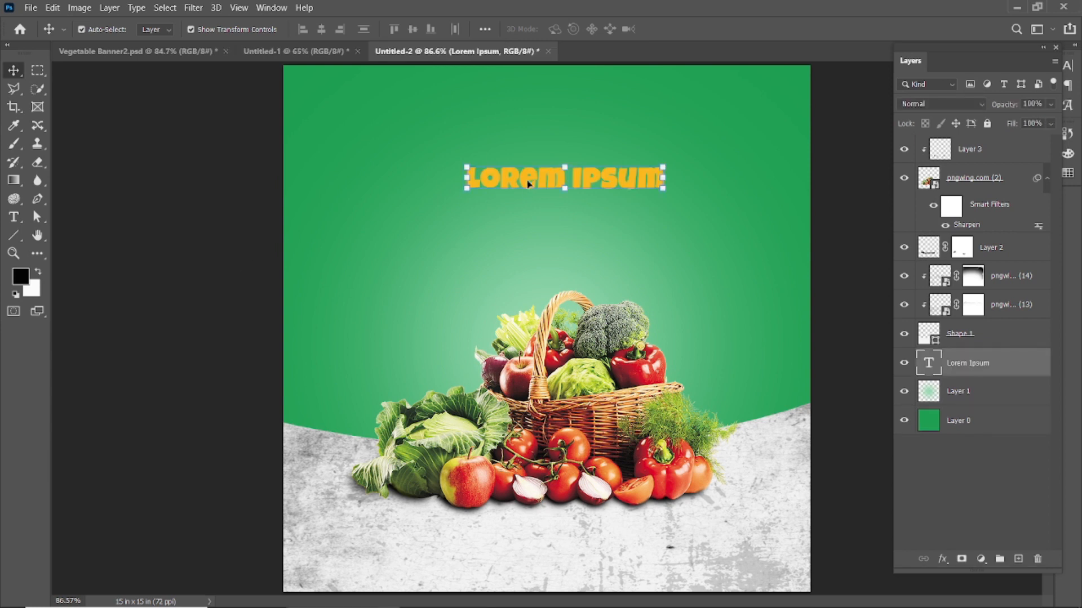
# - Delete the orange Lorem Ipsum placeholder text layer
pyautogui.doubleClick(528, 183)
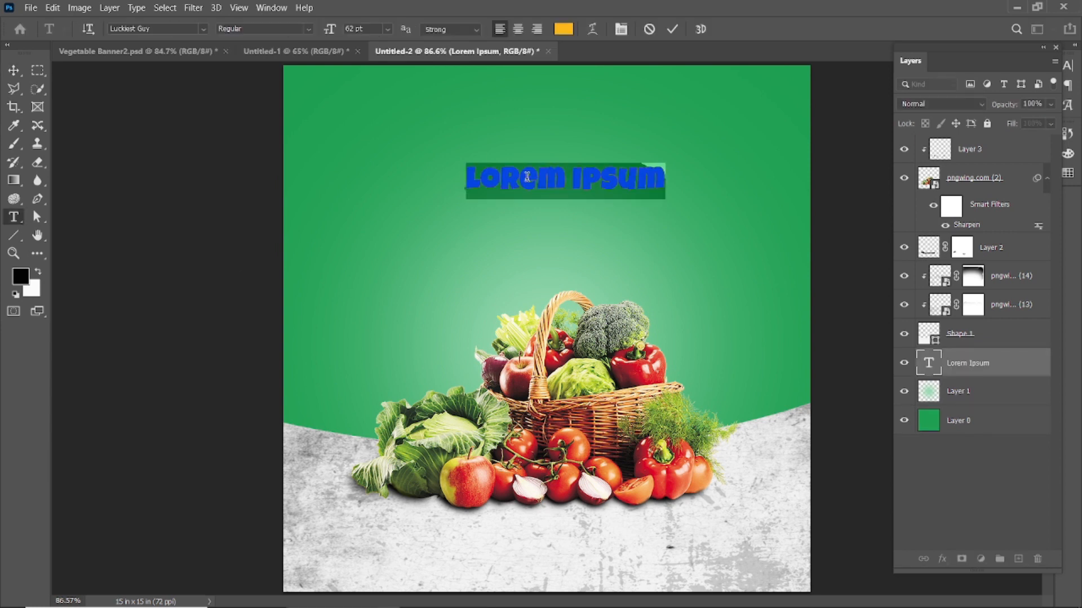
pyautogui.click(672, 29)
pyautogui.press('Delete')
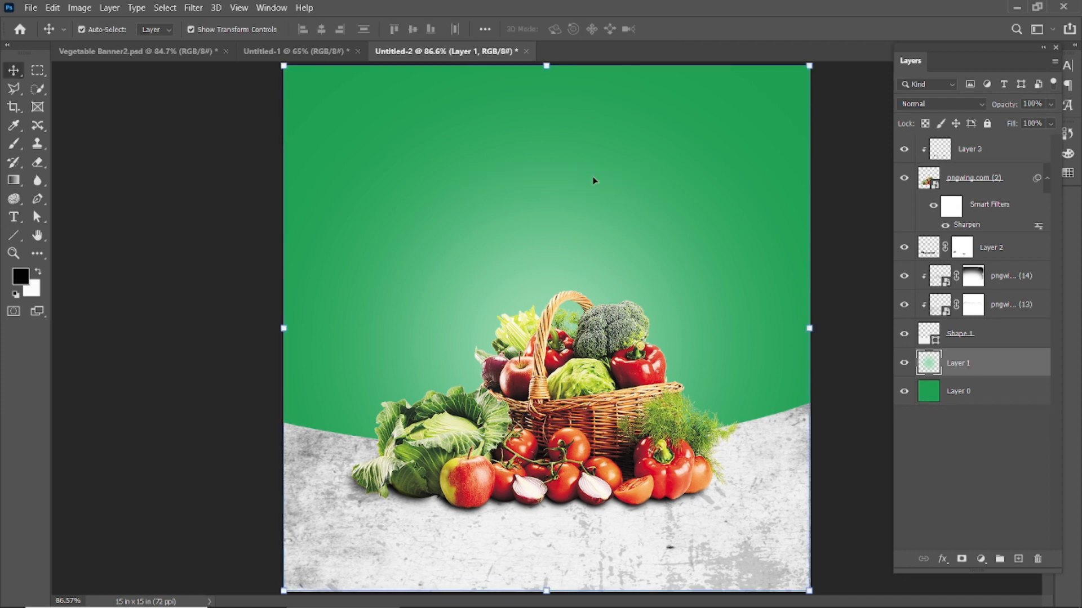
# - Set the Type tool's text colour to the near-white f0f0f0
pyautogui.click(13, 217)
pyautogui.click(563, 28)
pyautogui.click(711, 355)
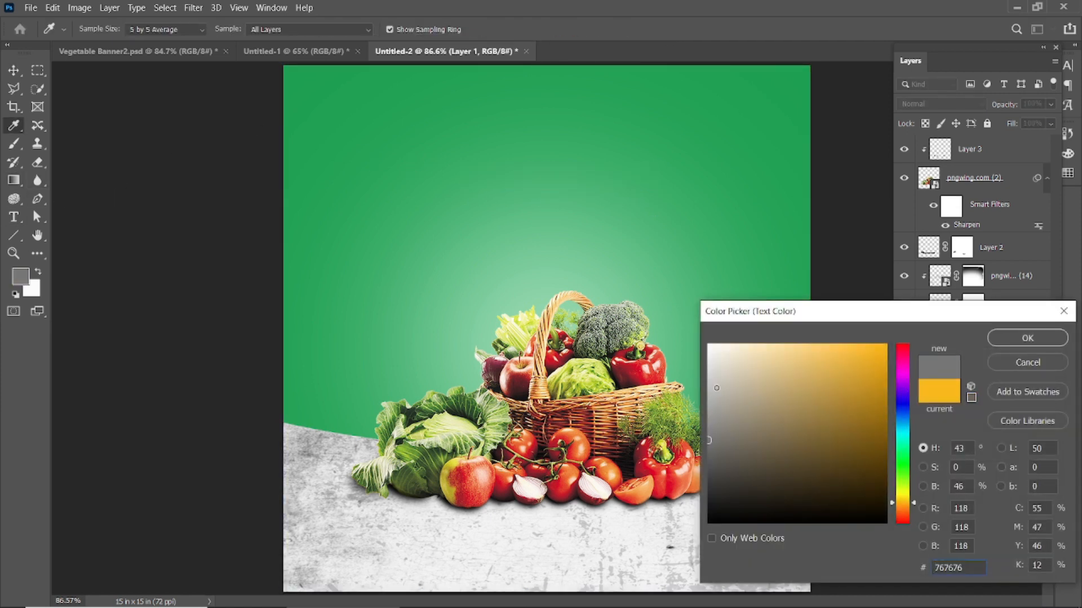
pyautogui.click(1001, 338)
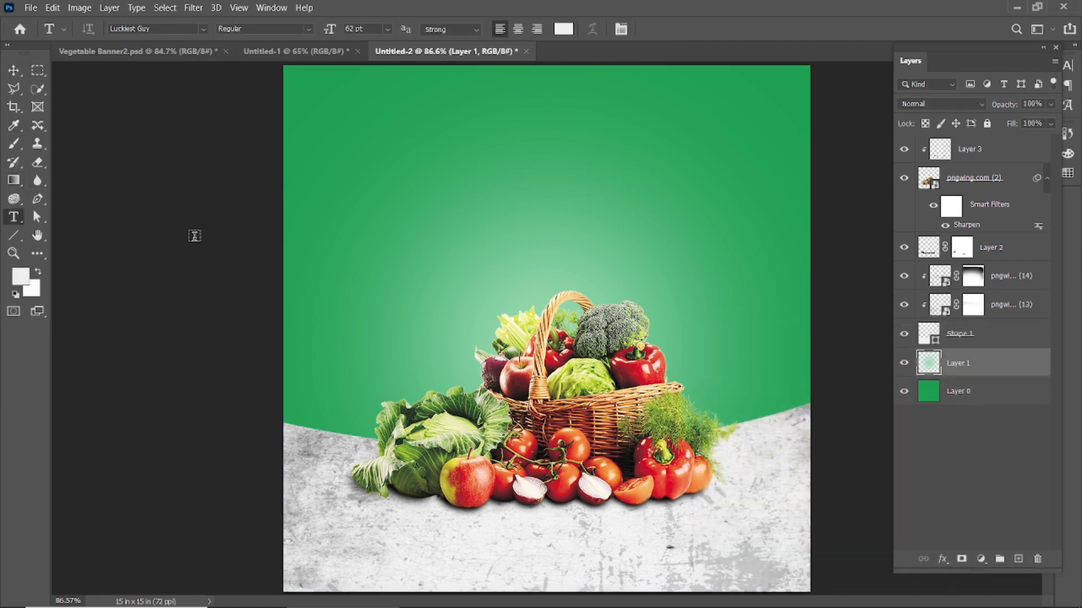
# - Add the title VEGETABLE in near-white Luckiest Guy at 62 pt on the green area above the basket
pyautogui.press('v')
pyautogui.click(184, 183)
pyautogui.click(13, 217)
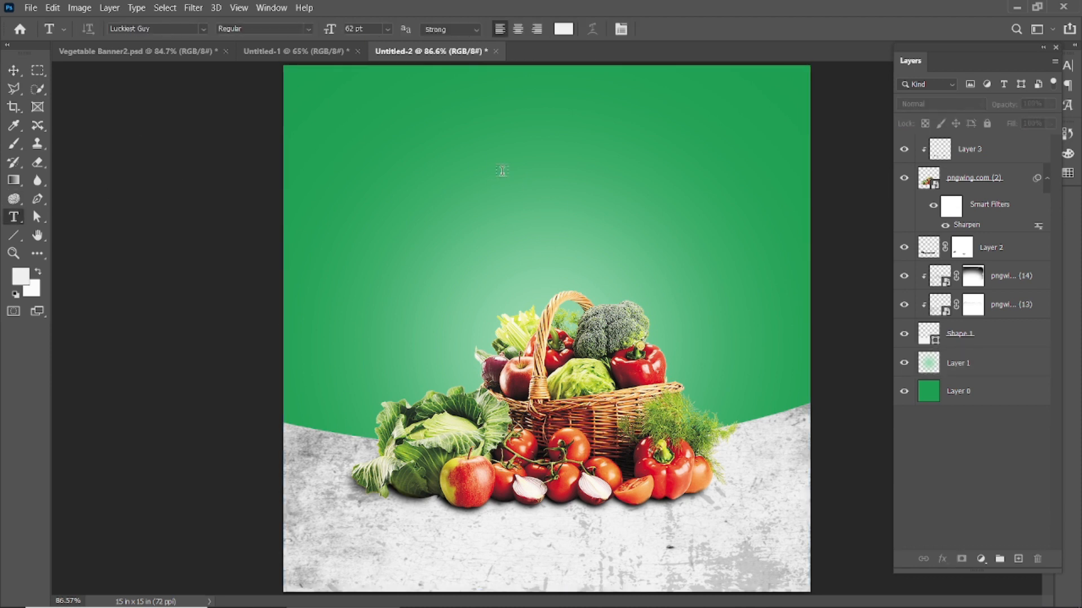
pyautogui.click(445, 177)
pyautogui.write('VEGET')
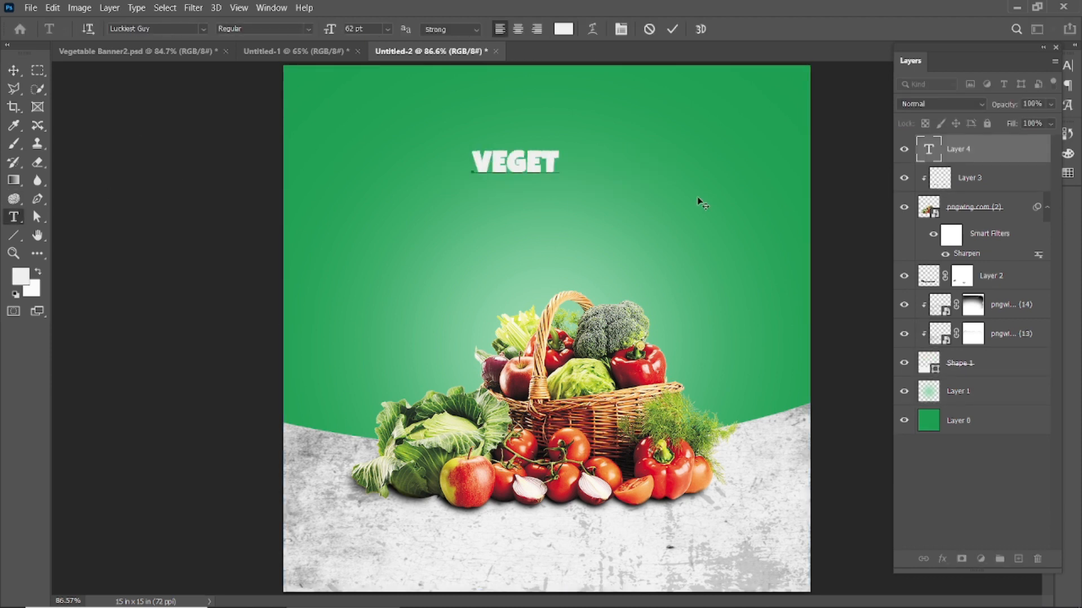
pyautogui.write('ABLE')
pyautogui.click(672, 31)
pyautogui.press('v')
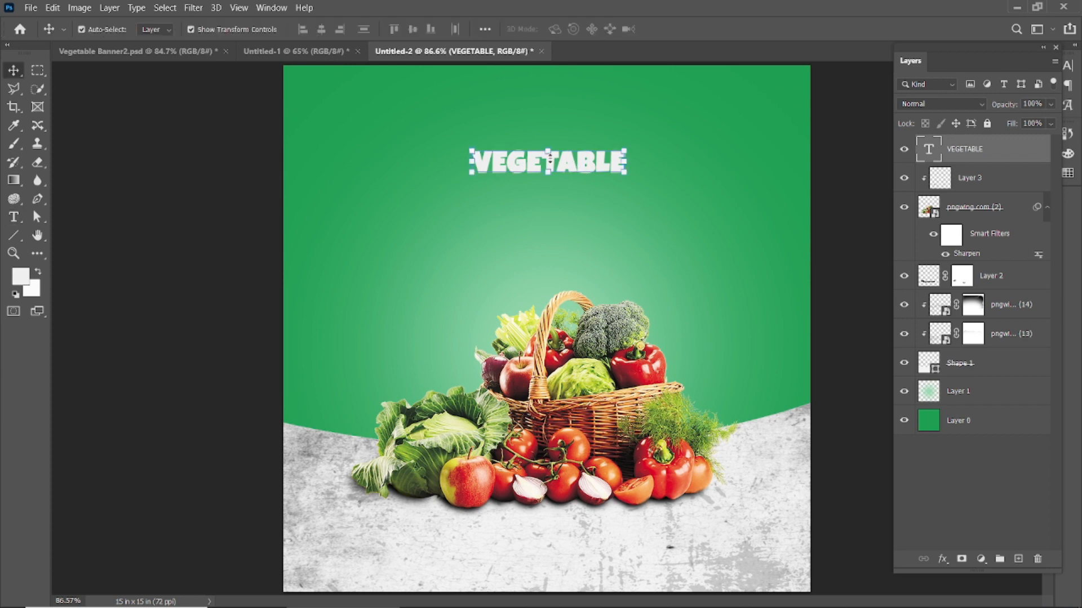
# - Enlarge the VEGETABLE title to 113 pt and centre it horizontally above the basket
pyautogui.moveTo(544, 164); pyautogui.dragTo(531, 160)
pyautogui.doubleClick(502, 157)
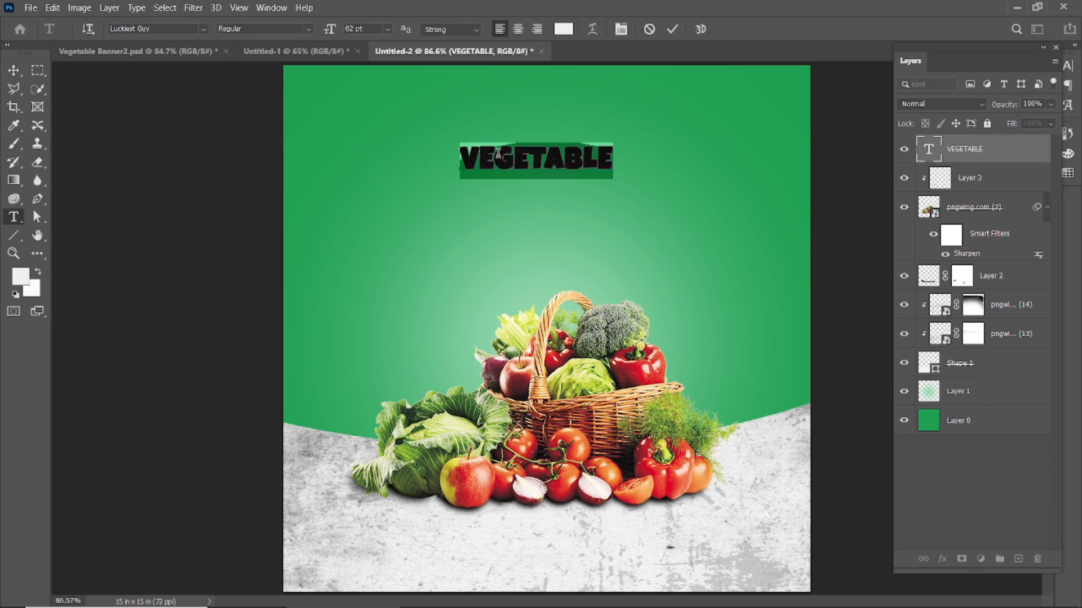
pyautogui.moveTo(331, 33); pyautogui.dragTo(368, 38)
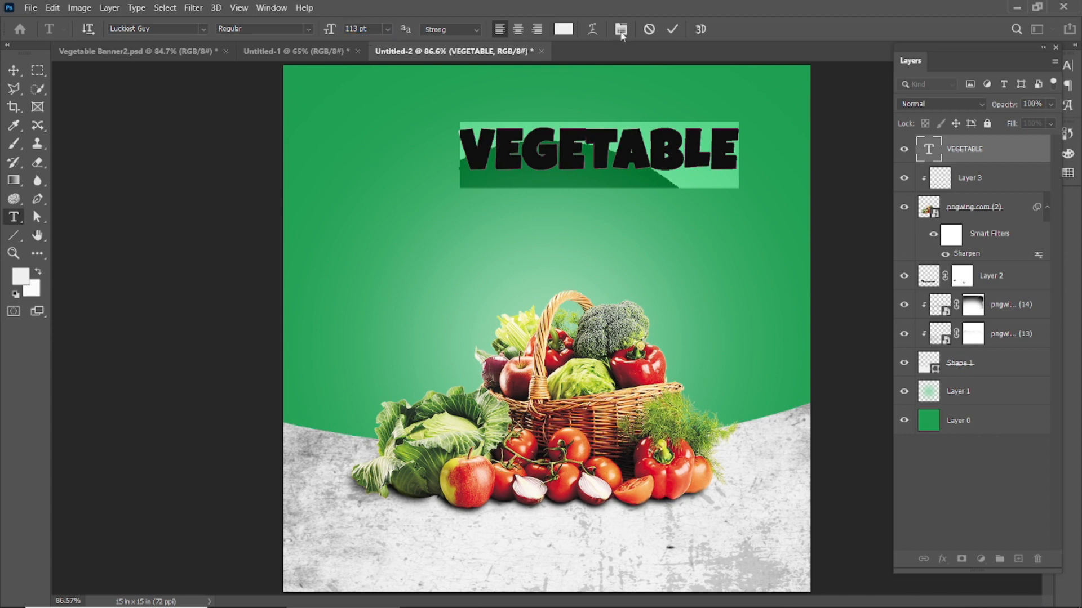
pyautogui.click(672, 29)
pyautogui.press('v')
pyautogui.moveTo(531, 154); pyautogui.dragTo(485, 145)
# - Replace the wording of the VEGETABLE copy with FRESH and place it centred above the original title
pyautogui.doubleClick(528, 143)
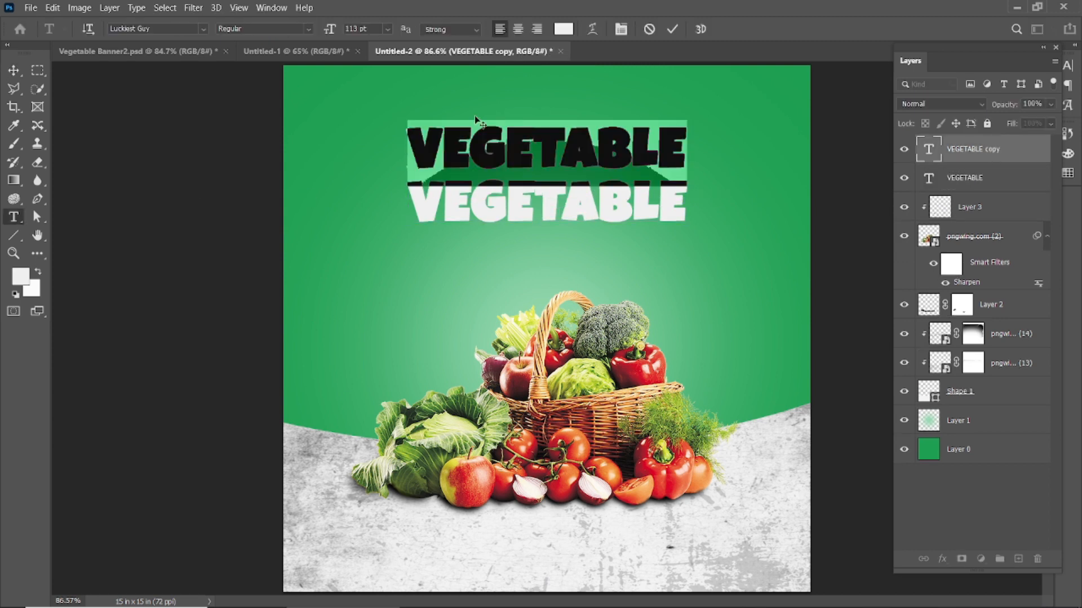
pyautogui.write('FRESH')
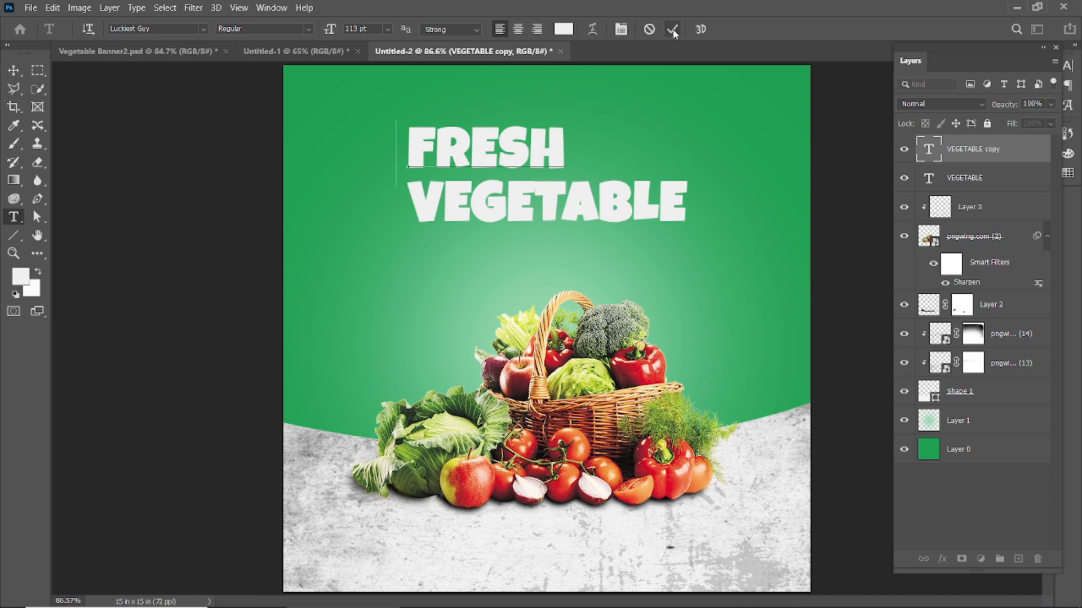
pyautogui.click(672, 30)
pyautogui.press('v')
pyautogui.moveTo(497, 147); pyautogui.dragTo(498, 143)
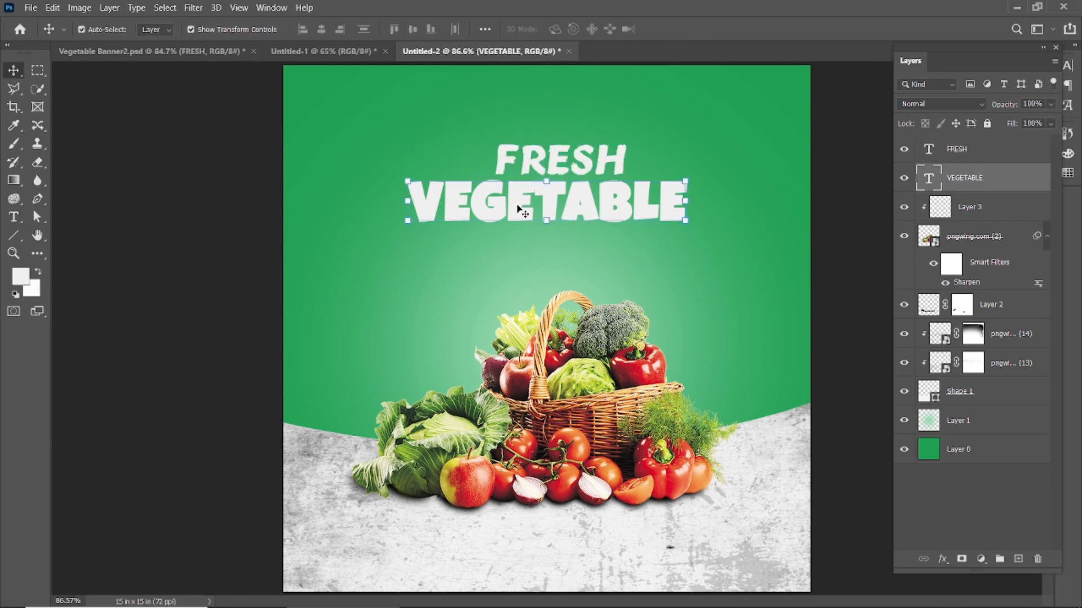
# - Recolour the VEGETABLE title to the orange-yellow FAB80D
pyautogui.doubleClick(520, 209)
pyautogui.click(563, 28)
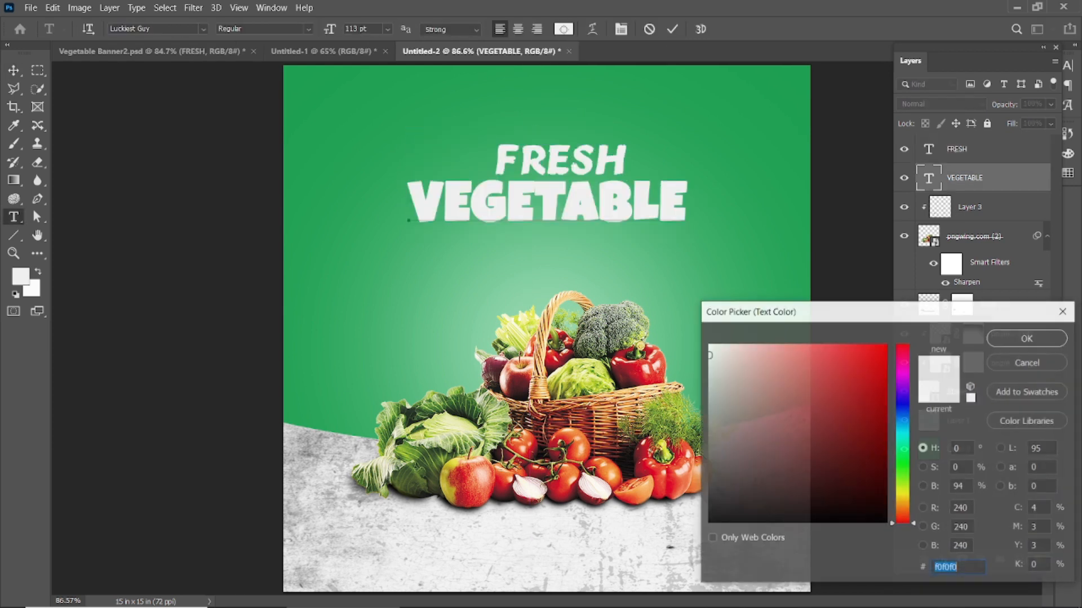
pyautogui.write('F')
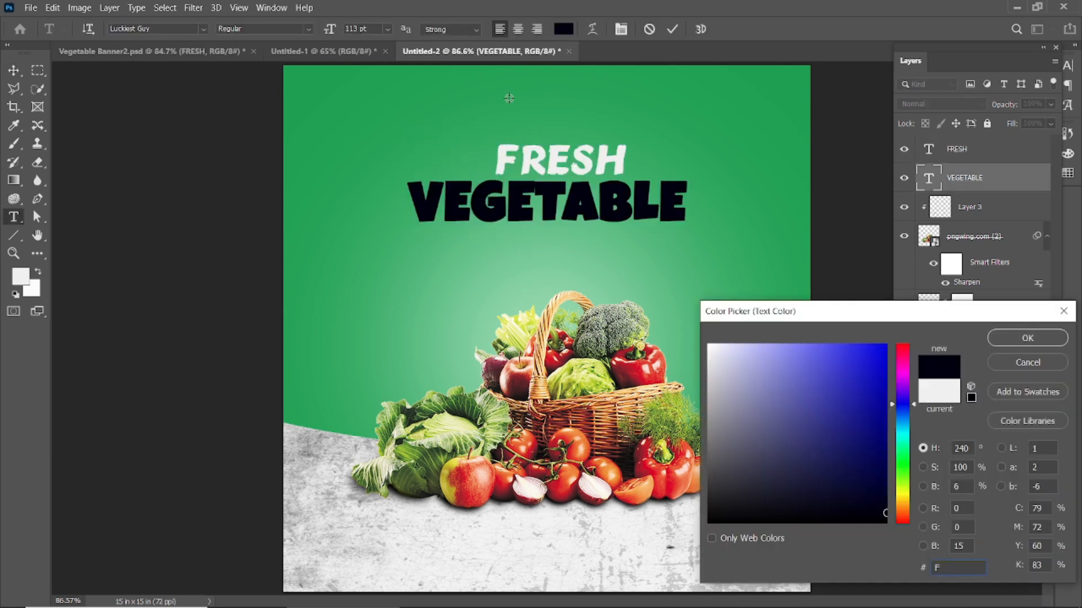
pyautogui.write('A')
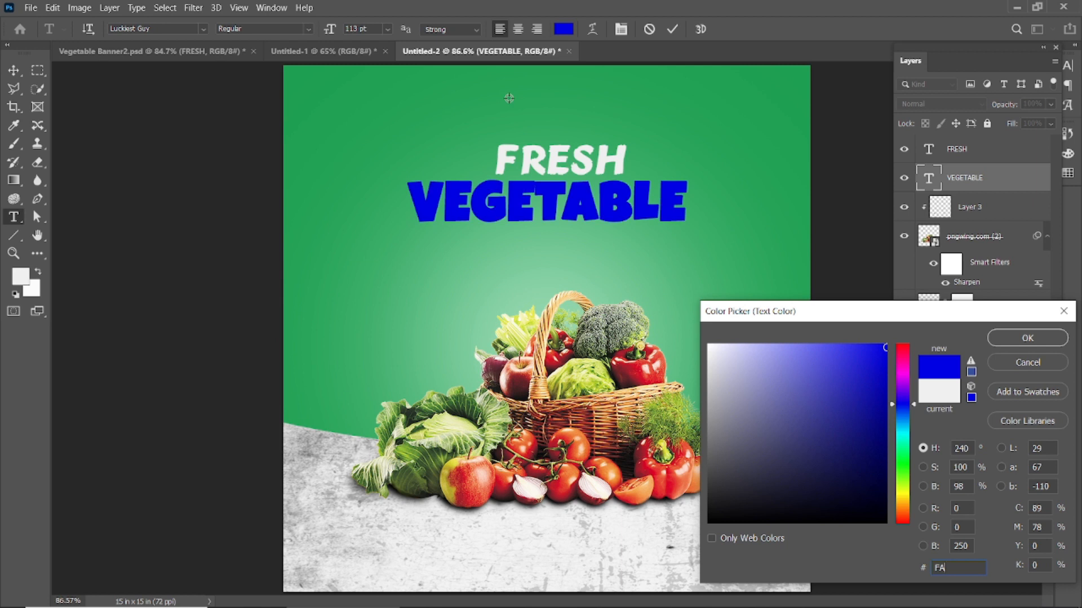
pyautogui.write('B80D')
pyautogui.click(1026, 338)
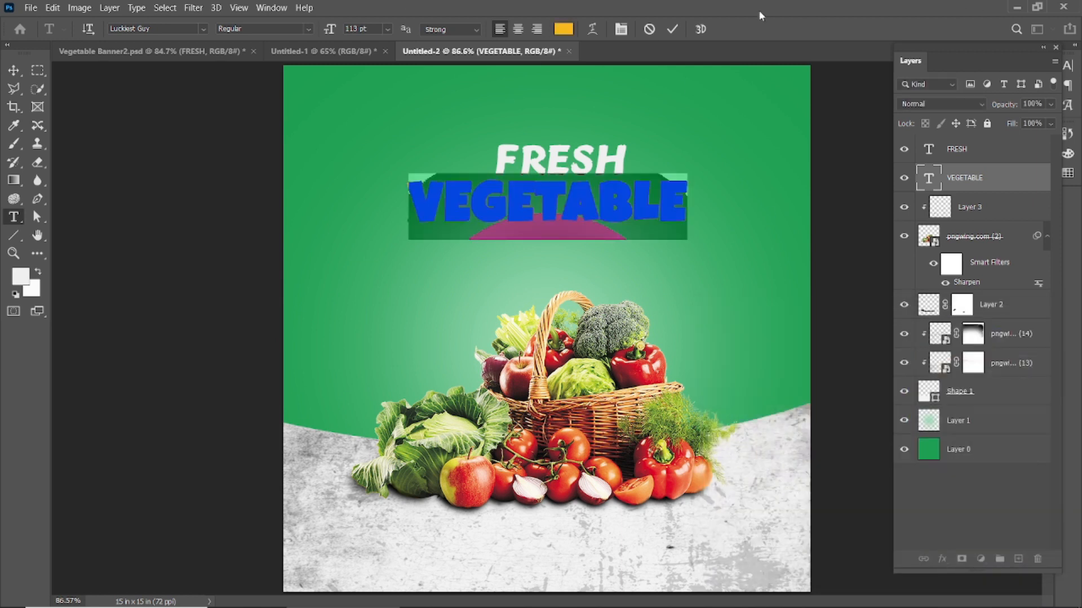
# - Confirm the VEGETABLE title's colour edit and set the FRESH title's text colour to near-white ECECED
pyautogui.click(672, 29)
pyautogui.press('v')
pyautogui.click(317, 286)
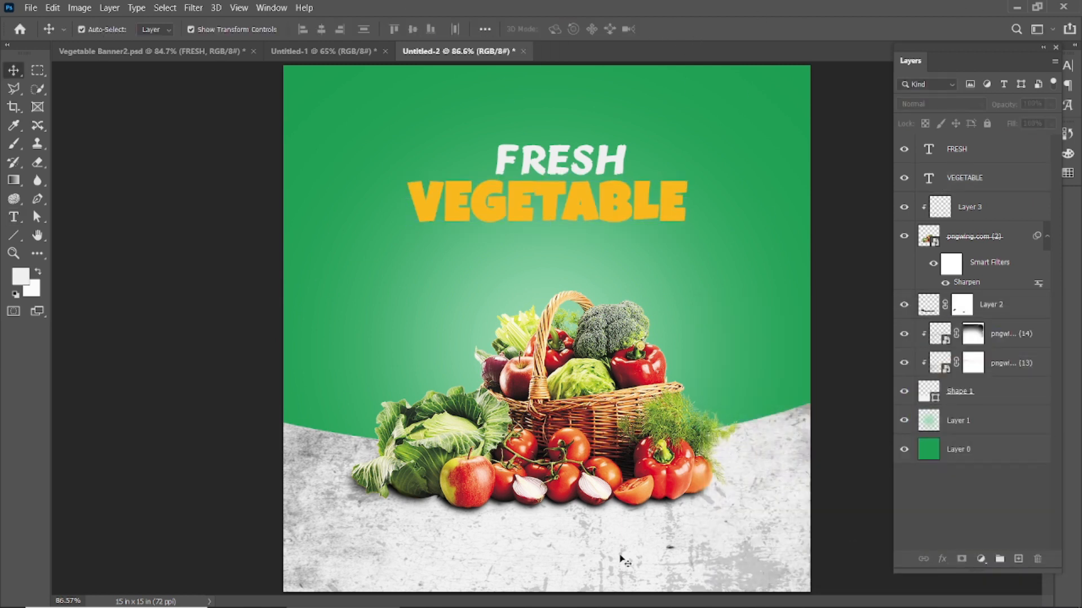
pyautogui.doubleClick(562, 176)
pyautogui.click(564, 28)
pyautogui.click(708, 367)
pyautogui.moveTo(707, 367)
pyautogui.mouseDown()
pyautogui.moveTo(713, 379)
pyautogui.moveTo(708, 345)
pyautogui.moveTo(705, 356)
pyautogui.mouseUp()
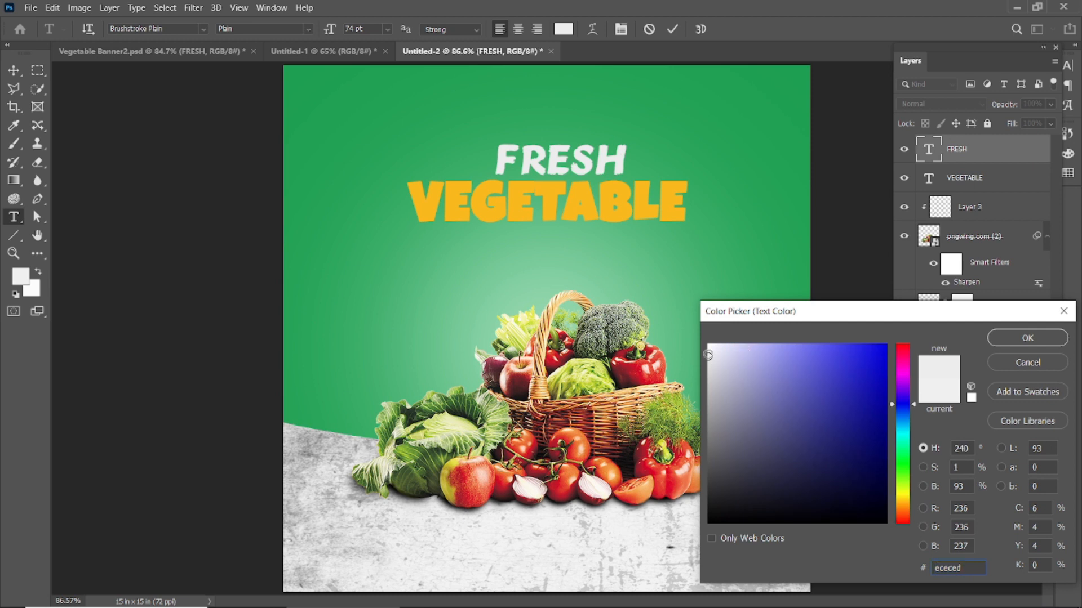
pyautogui.click(1000, 343)
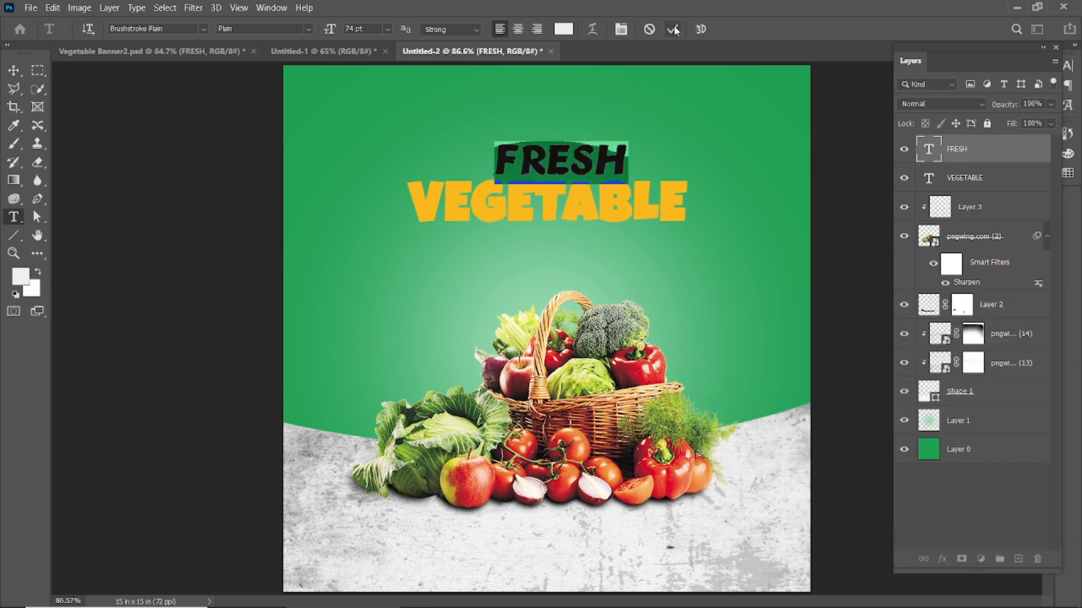
pyautogui.hotkey('ctrl', 'Return')
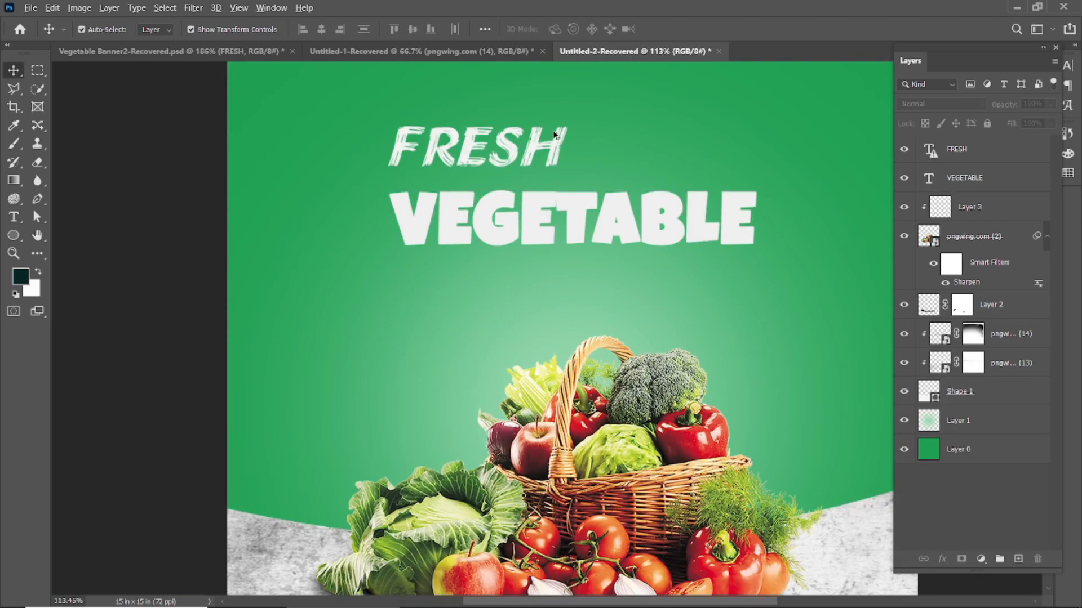
# - Recolour the VEGETABLE title in the recovered banner to the orange-yellow FAB80D
pyautogui.scroll(3, 586, 167)
pyautogui.scroll(-3, 586, 167)
pyautogui.scroll(2, 435, 180)
pyautogui.click(434, 242)
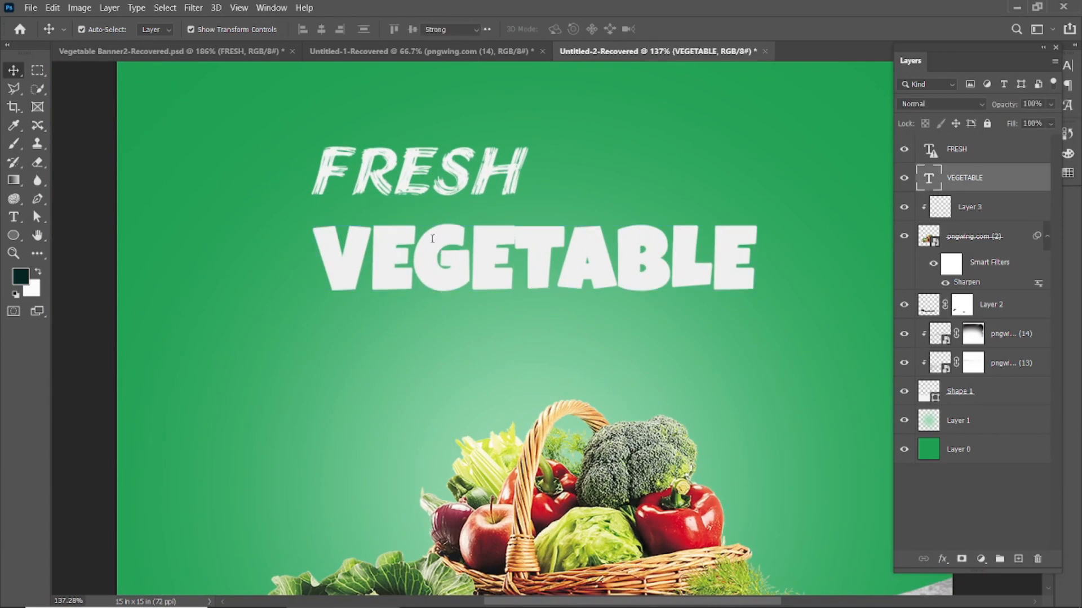
pyautogui.doubleClick(433, 244)
pyautogui.click(563, 29)
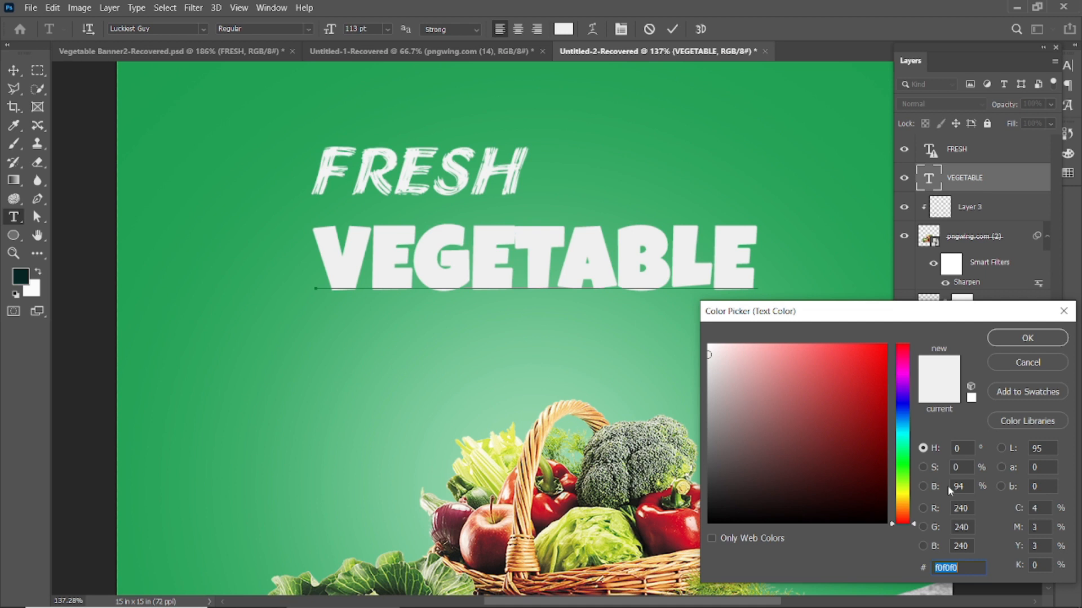
pyautogui.write('fab80d')
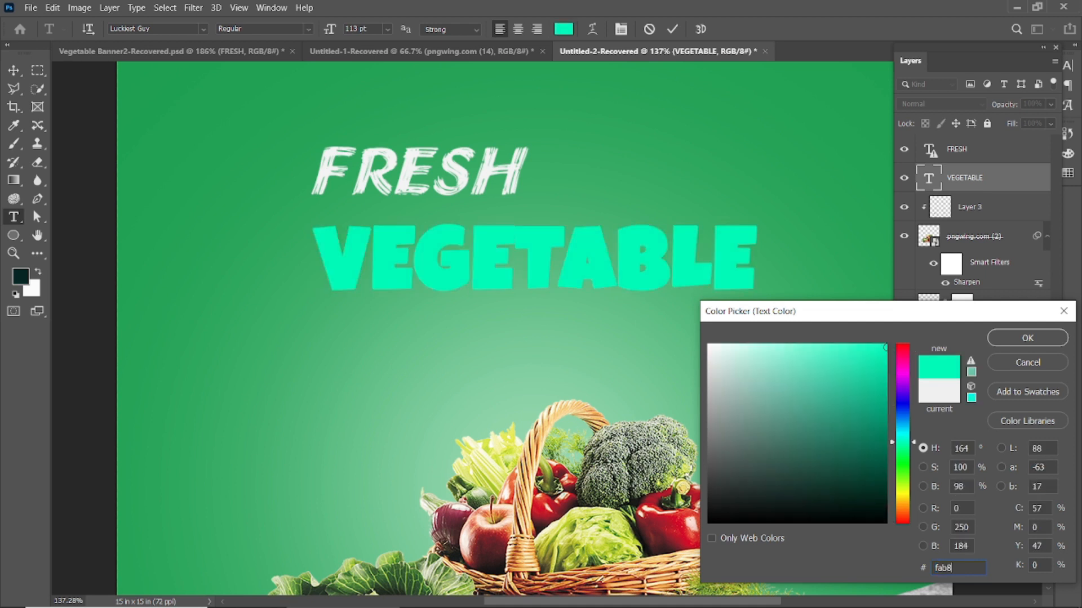
pyautogui.press('Return')
pyautogui.click(672, 29)
pyautogui.press('v')
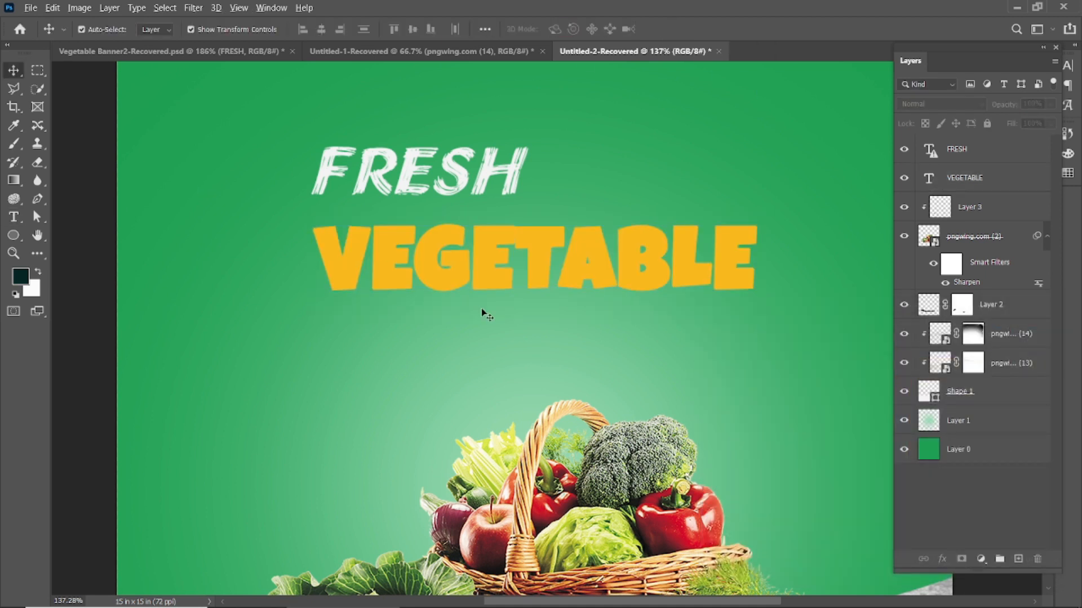
# - Place the pngwing.com (14) grunge texture directly above the VEGETABLE layer and shift it sideways until it spans the whole title
pyautogui.hotkey('ctrl', '0')
pyautogui.scroll(5, 584, 222)
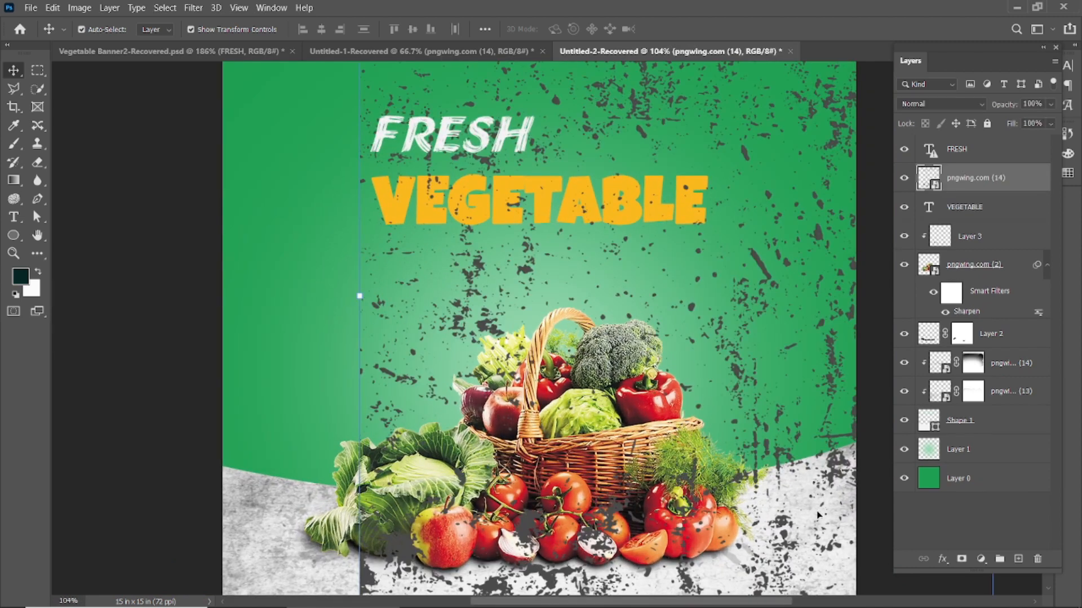
pyautogui.scroll(-2, 749, 538)
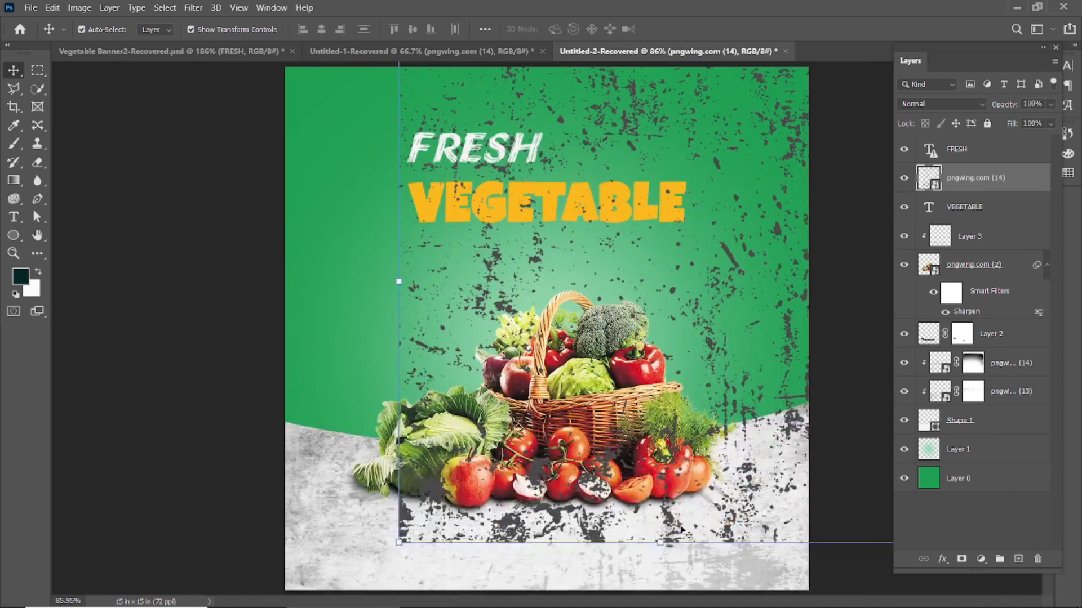
pyautogui.hotkey('ctrl', 't')
pyautogui.moveTo(595, 534); pyautogui.dragTo(527, 531)
pyautogui.click(675, 29)
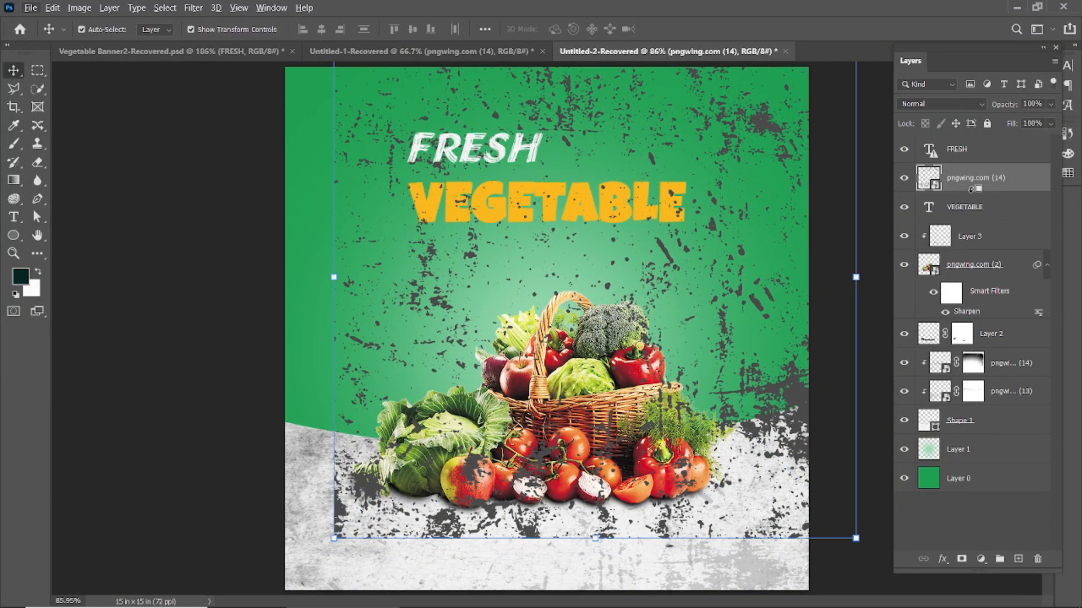
# - Apply a Color Overlay to the grunge texture in the background green 1EA04D
pyautogui.click(961, 559)
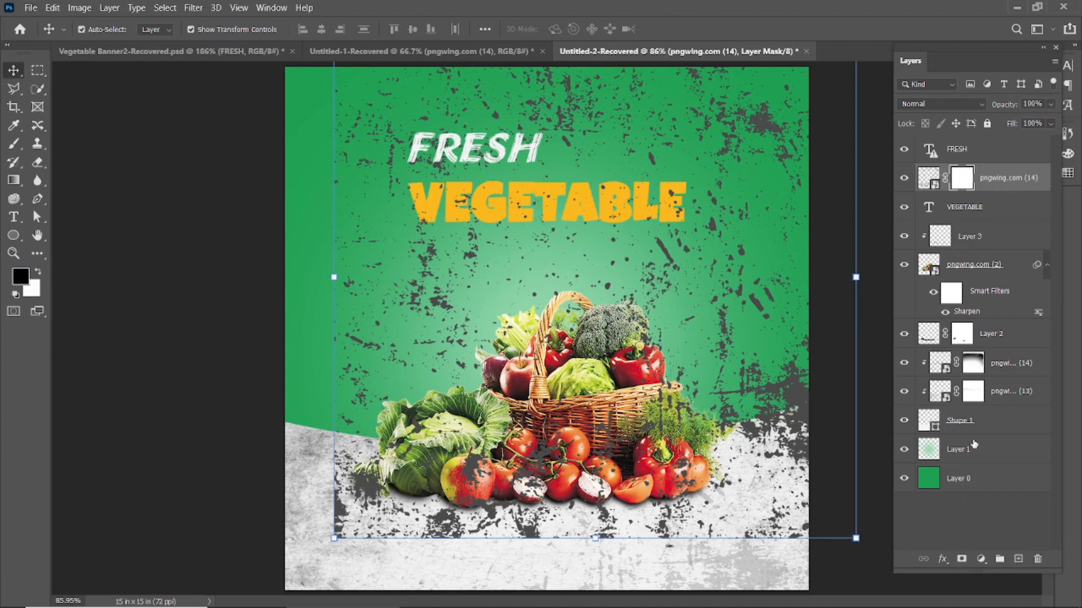
pyautogui.hotkey('ctrl', 'z')
pyautogui.click(942, 559)
pyautogui.click(965, 505)
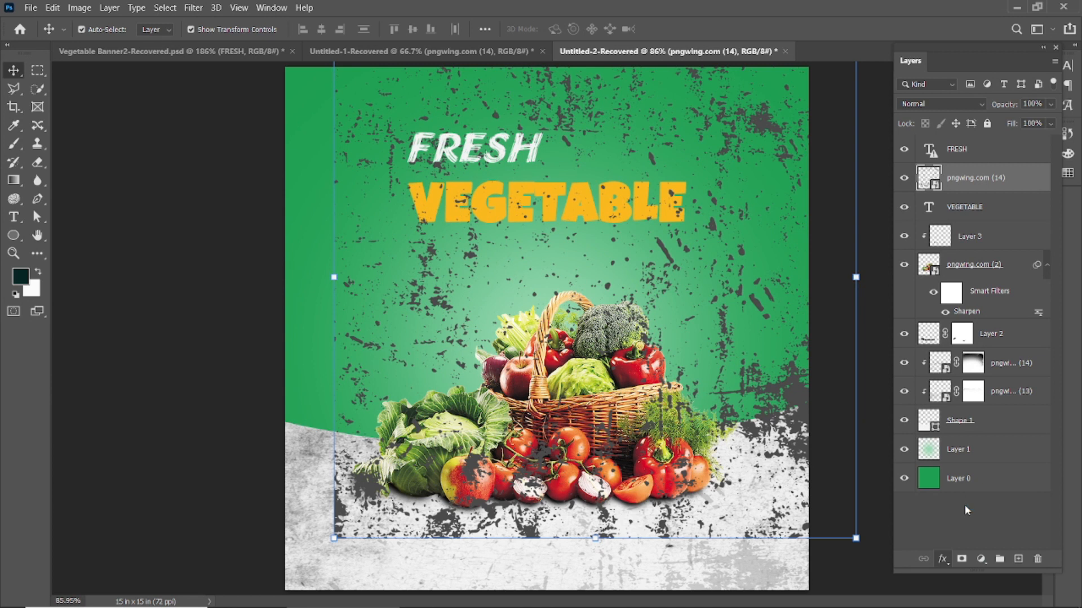
pyautogui.click(862, 306)
pyautogui.click(752, 205)
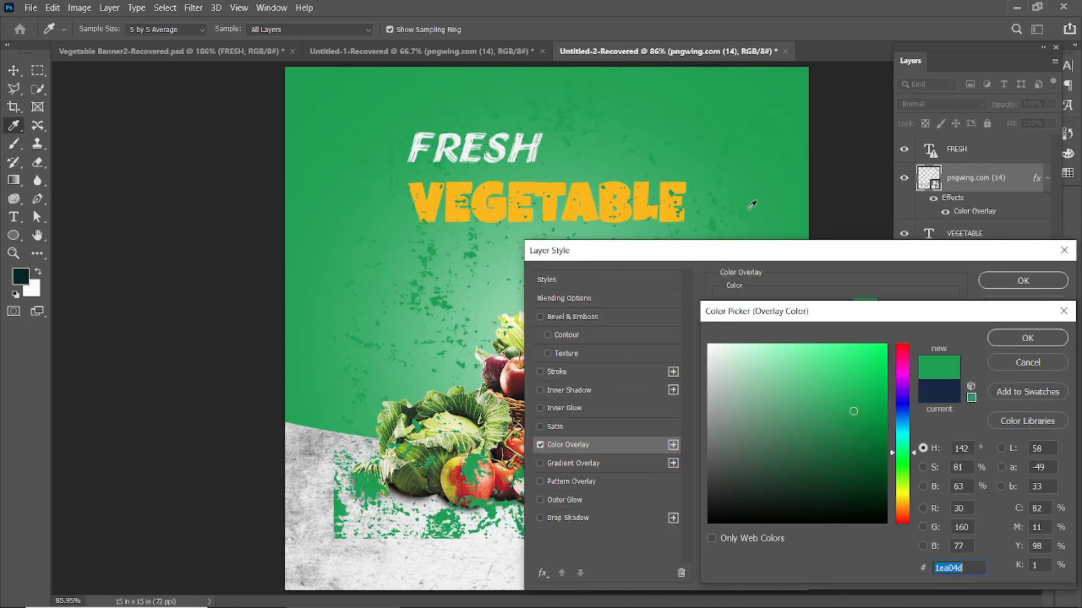
pyautogui.click(1026, 338)
pyautogui.click(1023, 280)
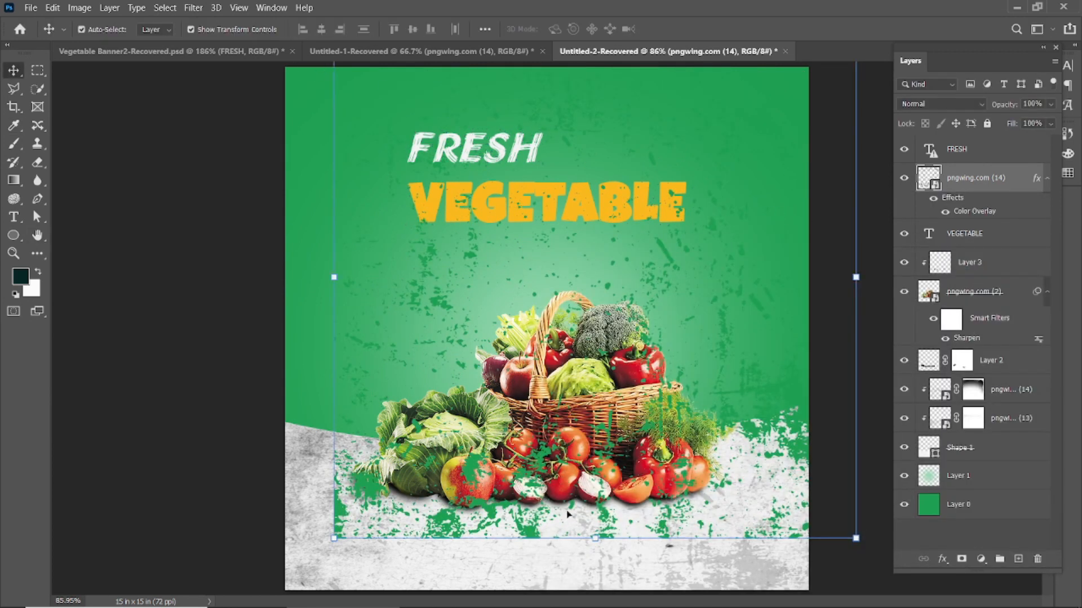
# - Nudge the green grunge texture slightly downward and clip it to the VEGETABLE title
pyautogui.moveTo(370, 491); pyautogui.dragTo(365, 501)
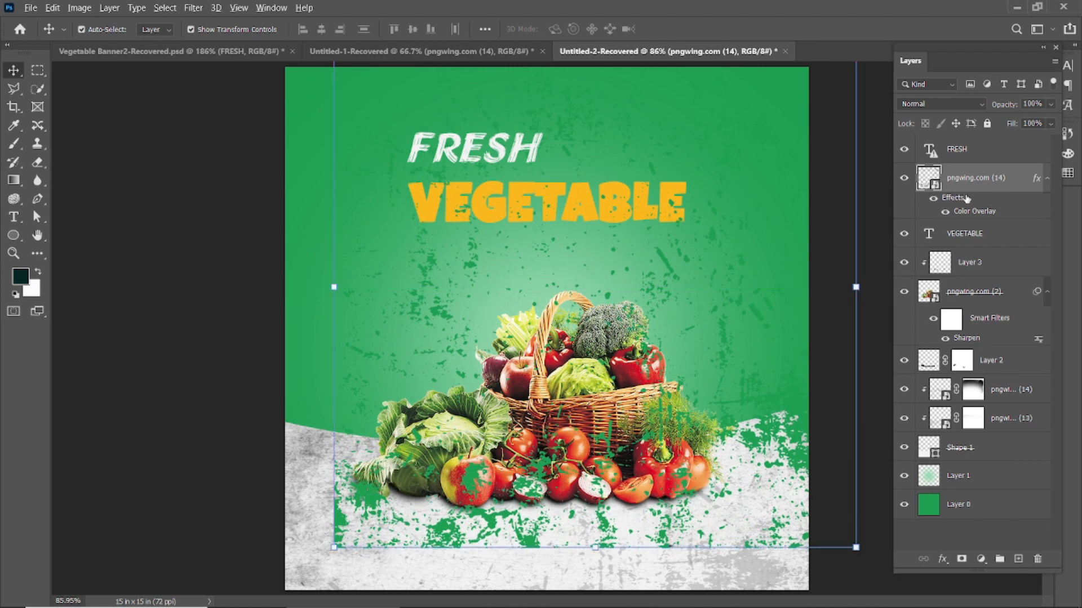
pyautogui.keyDown('alt'); pyautogui.click(976, 220); pyautogui.keyUp('alt')
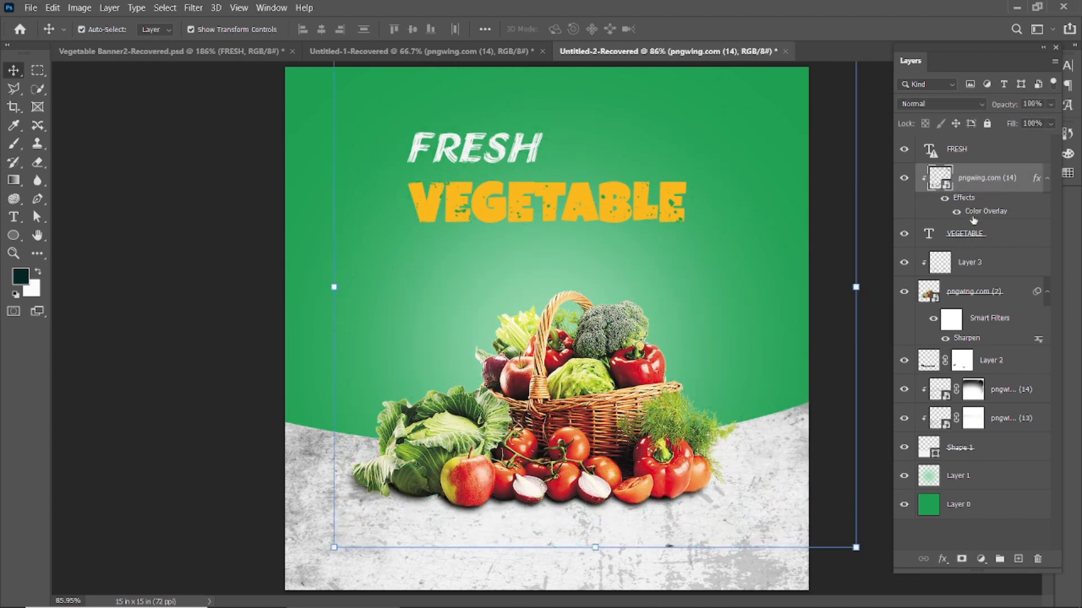
# - Move the FRESH title closer to VEGETABLE and centre it horizontally above that word
pyautogui.keyDown('alt'); pyautogui.scroll(3, 451, 180); pyautogui.keyUp('alt')
pyautogui.moveTo(484, 131); pyautogui.dragTo(577, 149)
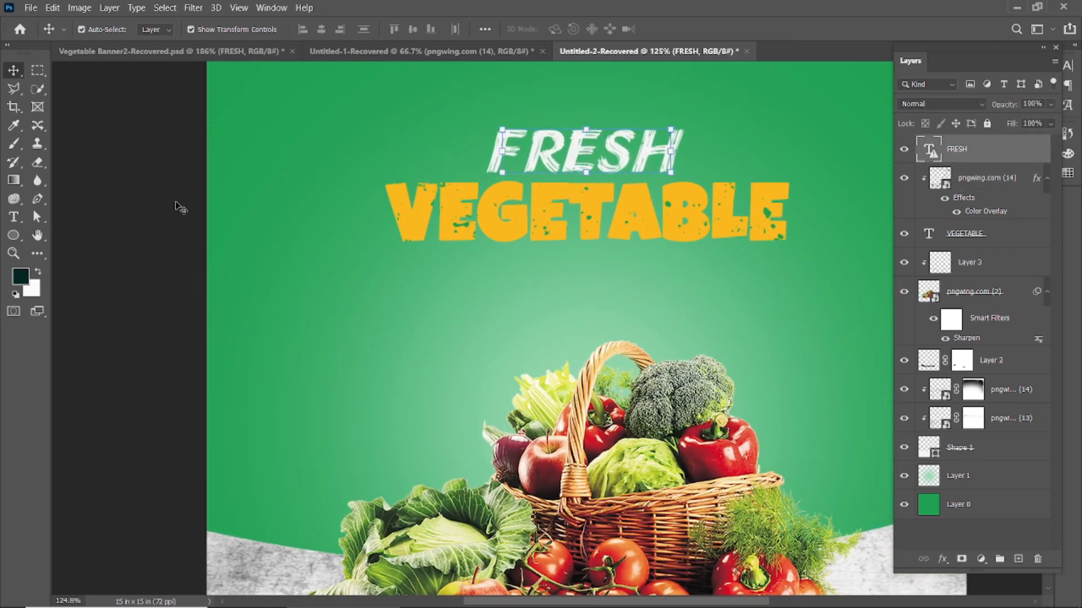
pyautogui.click(178, 208)
pyautogui.hotkey('ctrl', '0')
# - Draw a closed, curved, tapering accent stroke about 35 by 16 px with the Pen tool beside the H of FRESH
pyautogui.keyDown('alt'); pyautogui.scroll(10, 614, 166); pyautogui.keyUp('alt')
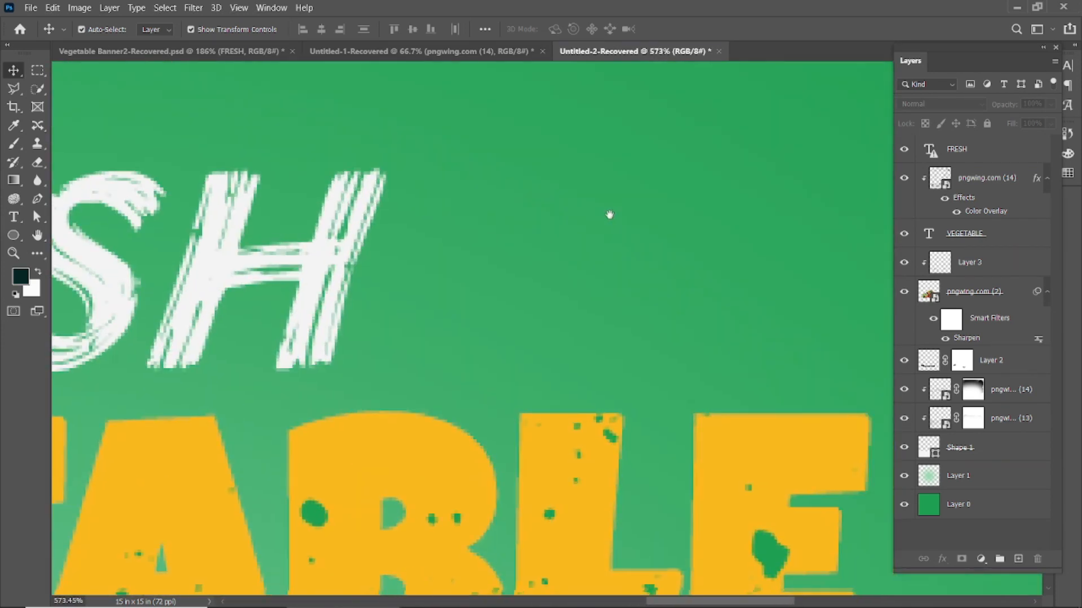
pyautogui.moveTo(609, 214); pyautogui.dragTo(603, 216)
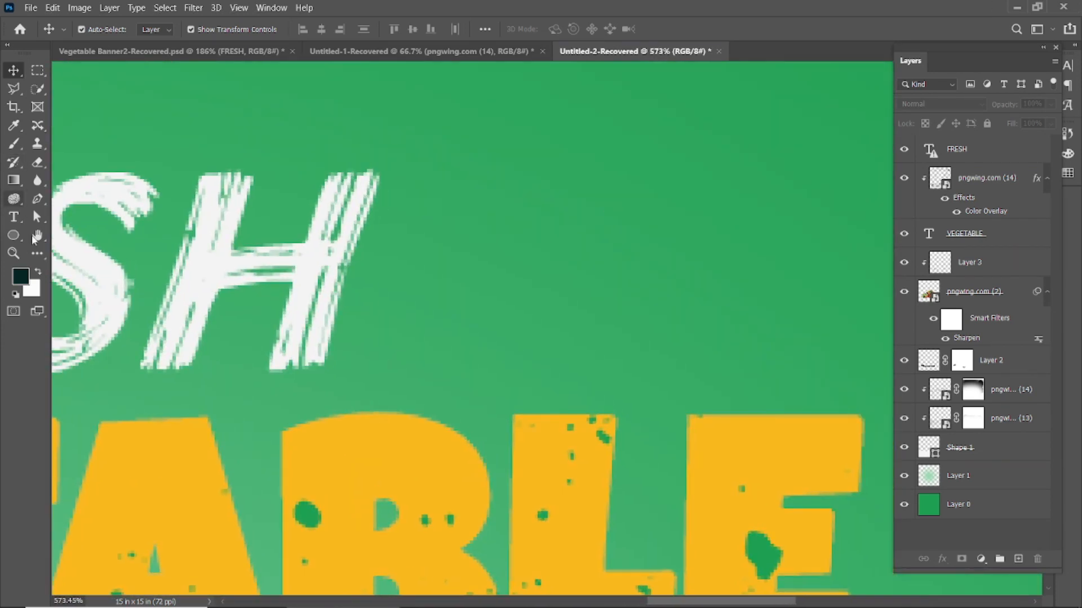
pyautogui.click(14, 235)
pyautogui.click(37, 198)
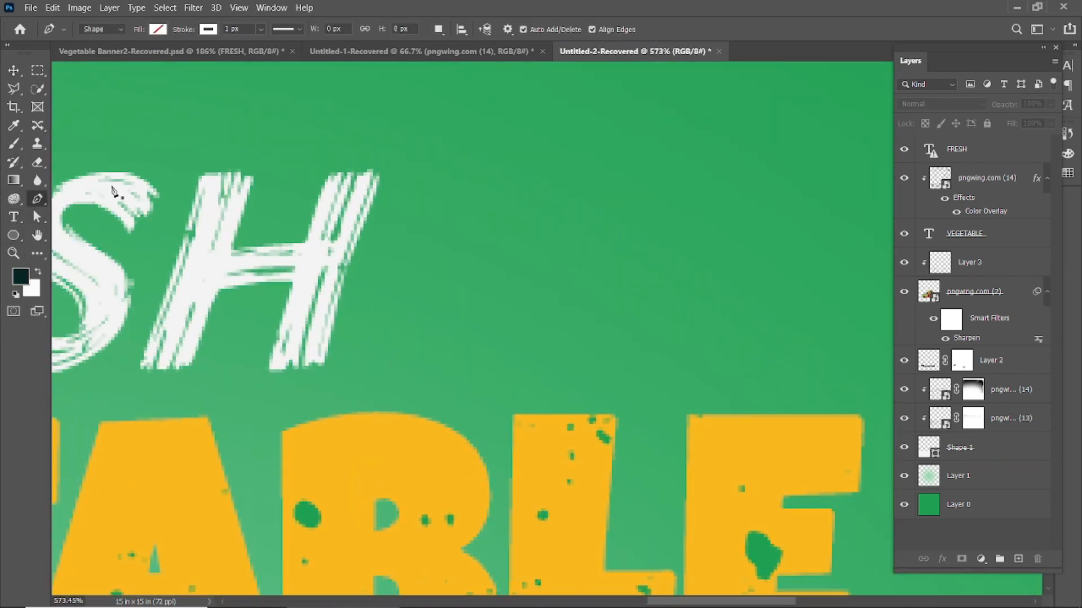
pyautogui.click(453, 184)
pyautogui.moveTo(584, 184); pyautogui.dragTo(593, 186)
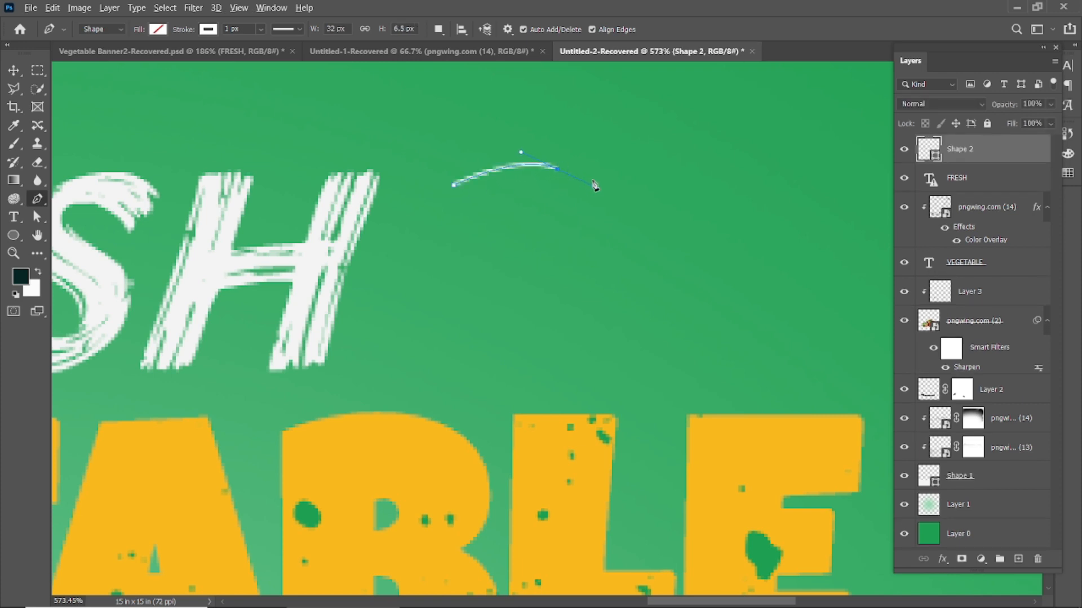
pyautogui.click(548, 134)
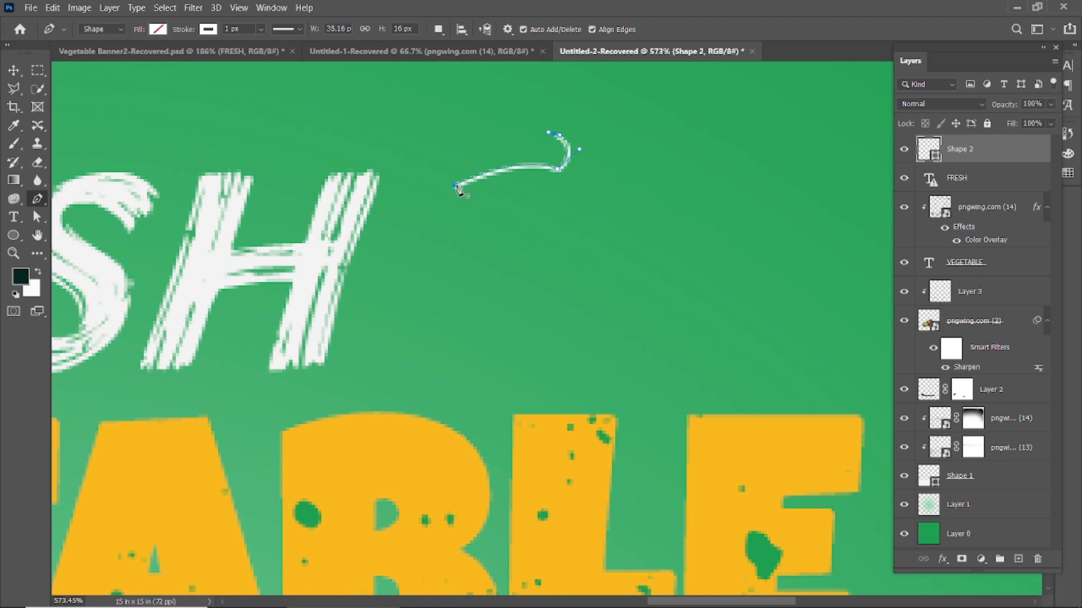
pyautogui.moveTo(424, 228); pyautogui.dragTo(419, 232)
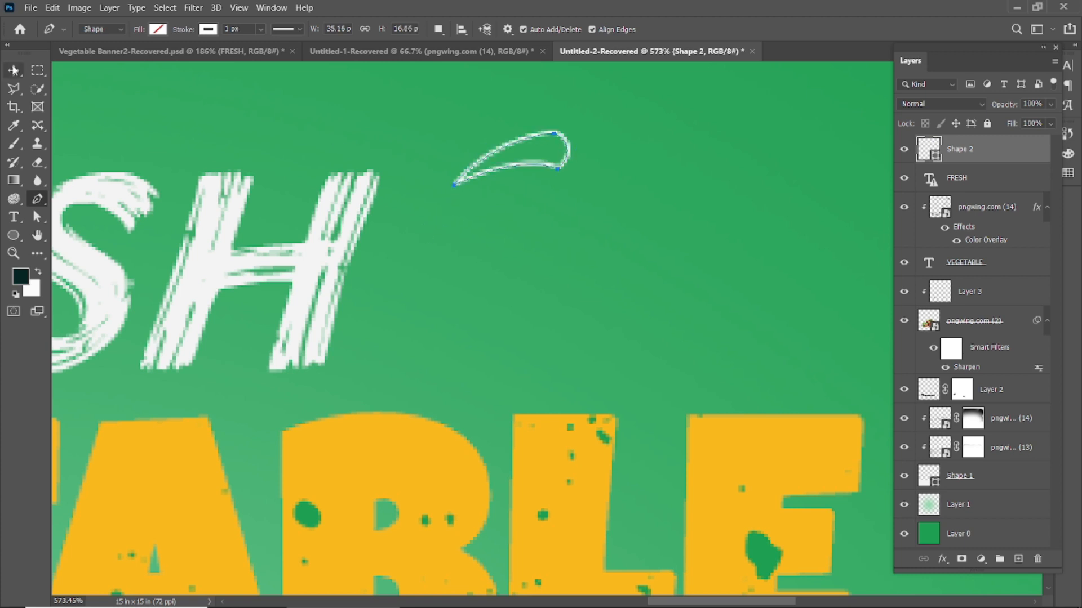
# - Remove the accent shape's outline and fill it with white
pyautogui.click(158, 29)
pyautogui.click(126, 57)
pyautogui.click(158, 29)
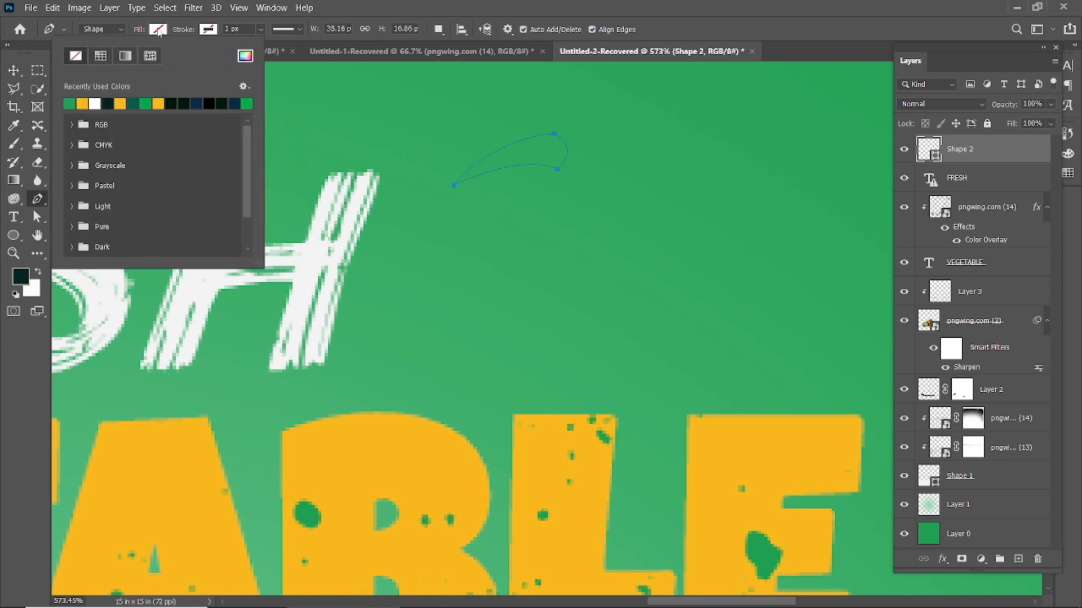
pyautogui.click(95, 104)
pyautogui.click(436, 5)
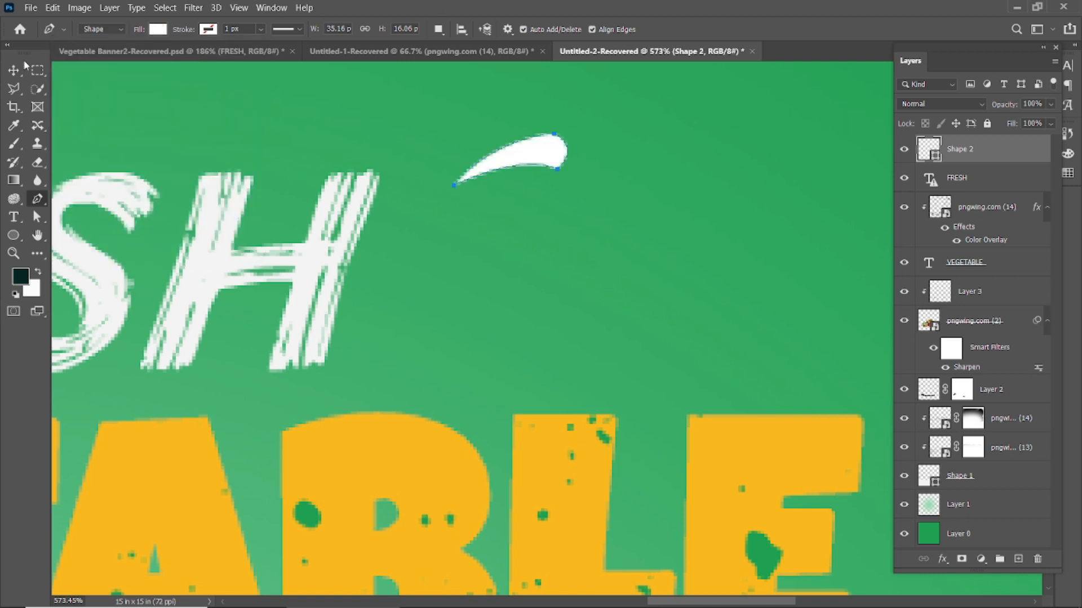
# - Flatten the white accent stroke to about 81% of its height with Free Transform
pyautogui.click(14, 70)
pyautogui.click(620, 252)
pyautogui.scroll(-8, 634, 305)
pyautogui.moveTo(634, 306); pyautogui.dragTo(639, 171)
pyautogui.scroll(10, 638, 139)
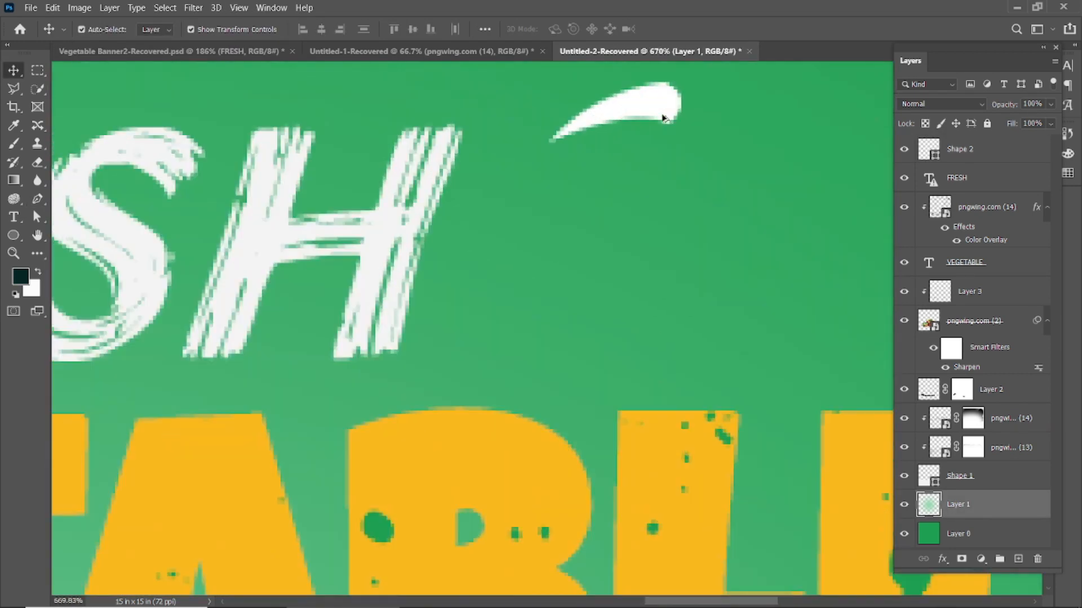
pyautogui.click(654, 106)
pyautogui.moveTo(748, 119); pyautogui.dragTo(750, 222)
pyautogui.click(612, 243)
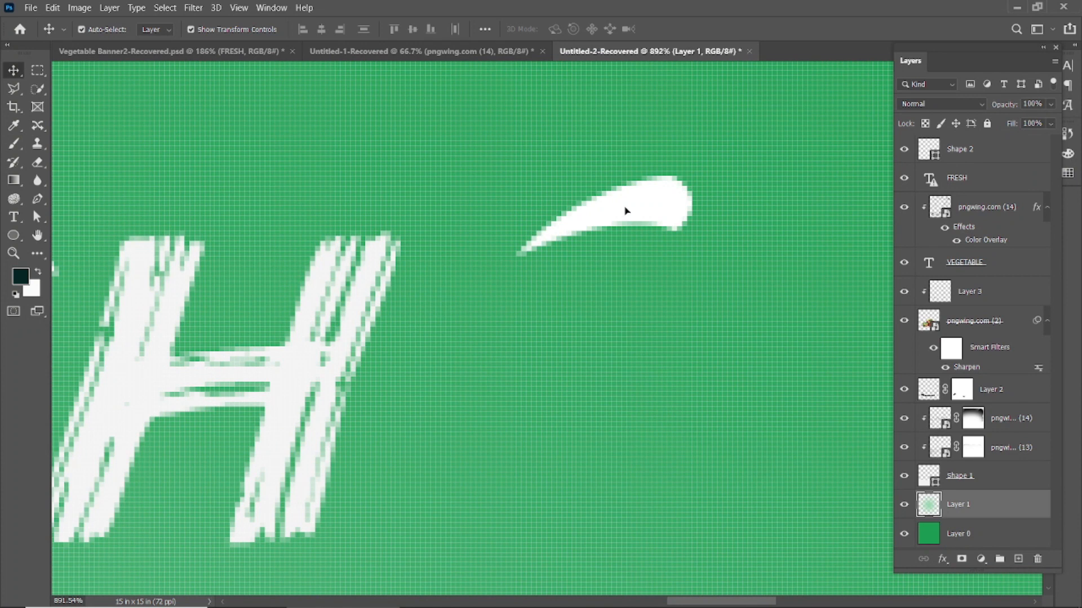
pyautogui.click(625, 210)
pyautogui.hotkey('ctrl', 't')
pyautogui.moveTo(603, 257); pyautogui.dragTo(560, 242)
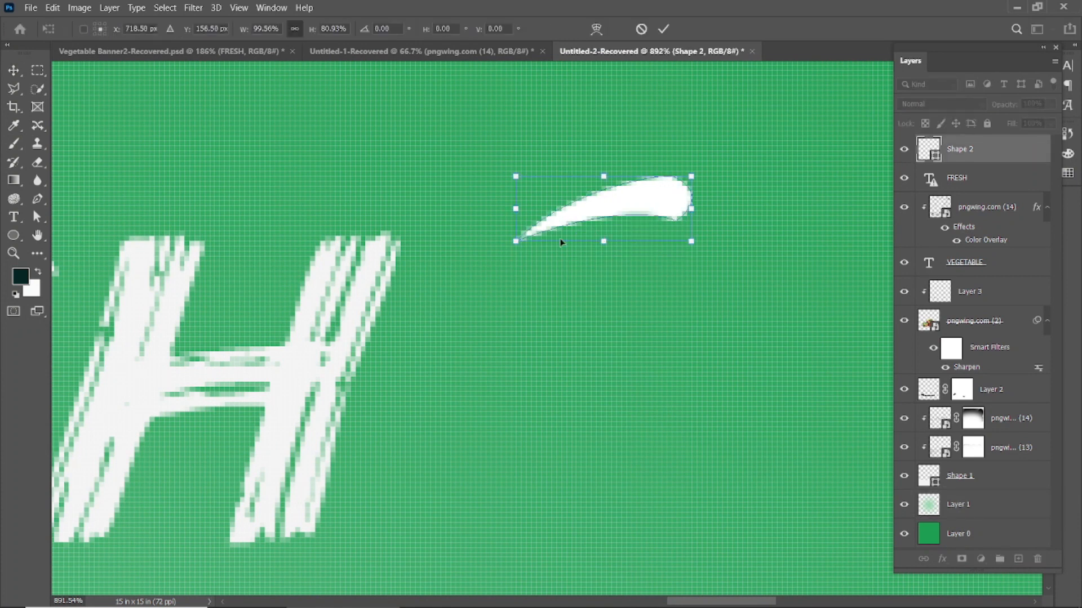
pyautogui.click(663, 29)
pyautogui.click(741, 162)
# - Duplicate the accent stroke below the original, rotate the copy about 26° and scale it down so both tips nearly meet
pyautogui.click(652, 193)
pyautogui.moveTo(652, 193); pyautogui.dragTo(648, 263)
pyautogui.moveTo(680, 296); pyautogui.dragTo(659, 290)
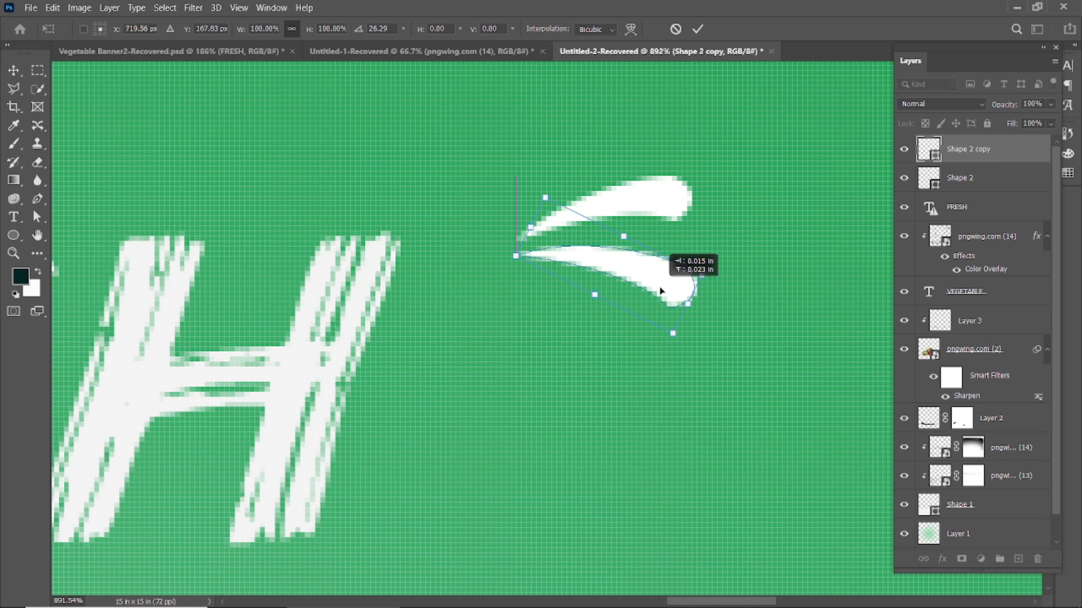
pyautogui.moveTo(701, 274); pyautogui.dragTo(668, 280)
pyautogui.moveTo(646, 275); pyautogui.dragTo(616, 271)
pyautogui.click(698, 27)
pyautogui.click(614, 306)
# - Duplicate the small accent stroke above the large one and rotate the copy steeply upward to complete a fan of three
pyautogui.hotkey('ctrl', '0')
pyautogui.scroll(10, 630, 157)
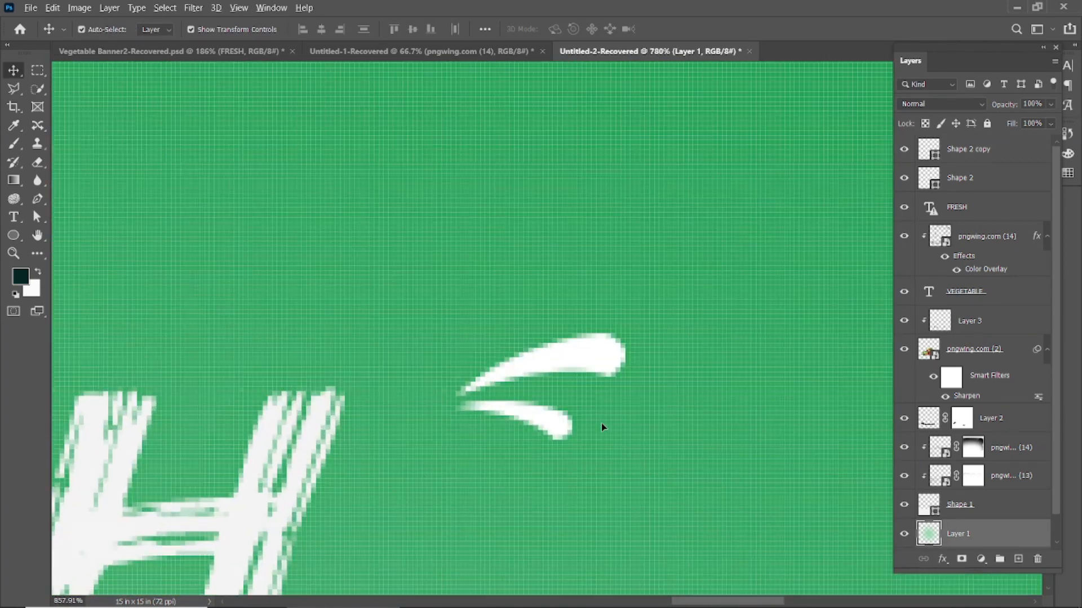
pyautogui.click(550, 427)
pyautogui.moveTo(551, 426); pyautogui.dragTo(504, 297)
pyautogui.hotkey('ctrl', 't')
pyautogui.click(696, 30)
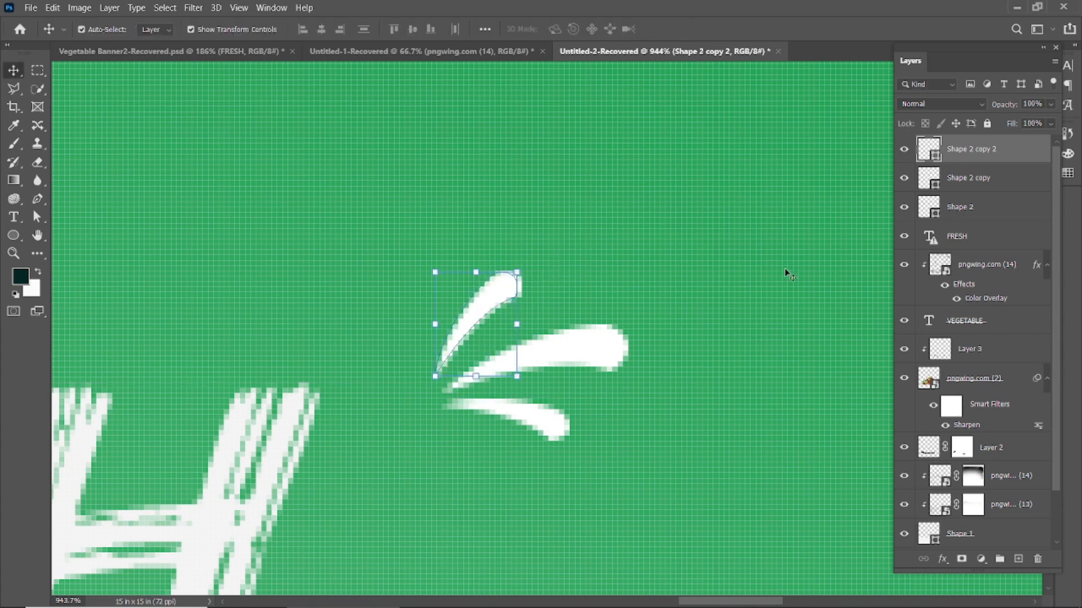
pyautogui.click(689, 382)
# - Apply a Color Overlay to the lowest accent stroke, sampling the orange-yellow of the VEGETABLE title
pyautogui.click(553, 423)
pyautogui.scroll(-4, 537, 427)
pyautogui.scroll(-2, 459, 445)
pyautogui.scroll(-2, 463, 449)
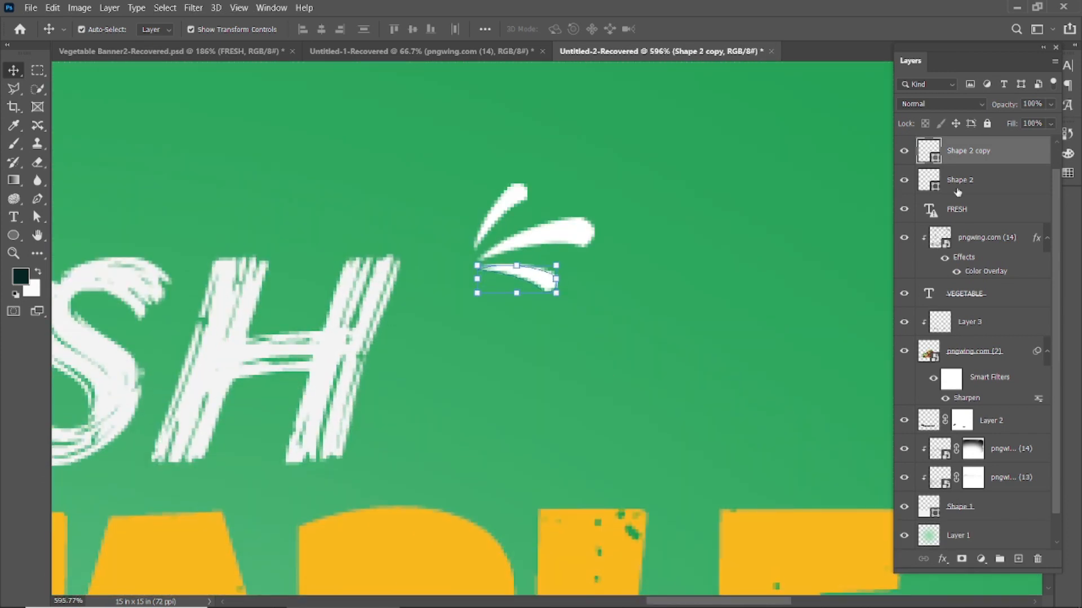
pyautogui.click(942, 558)
pyautogui.click(968, 505)
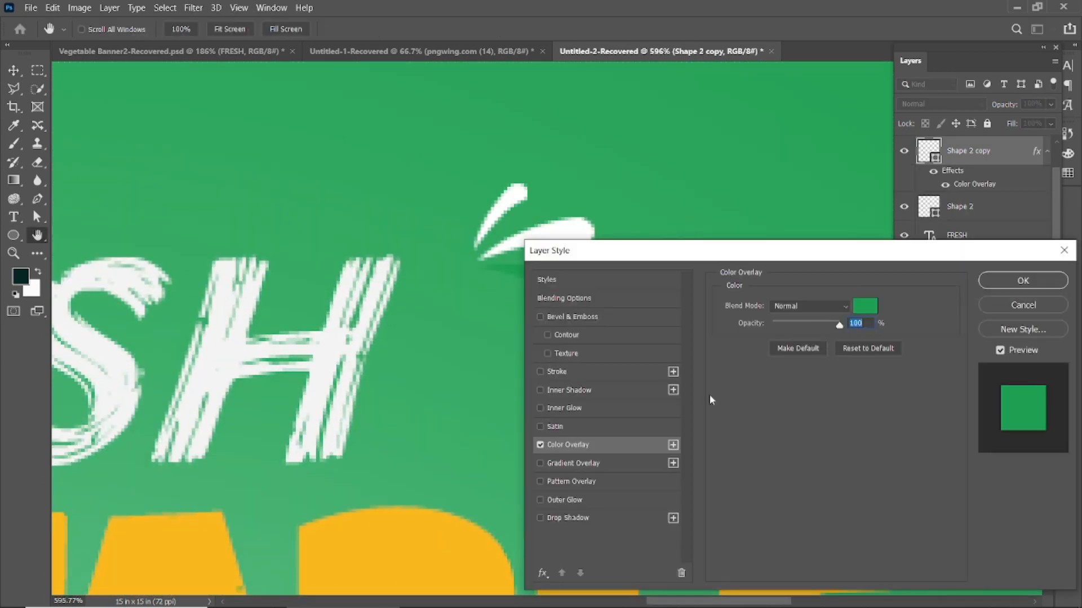
pyautogui.click(865, 307)
pyautogui.click(401, 519)
pyautogui.click(1028, 338)
pyautogui.click(1022, 280)
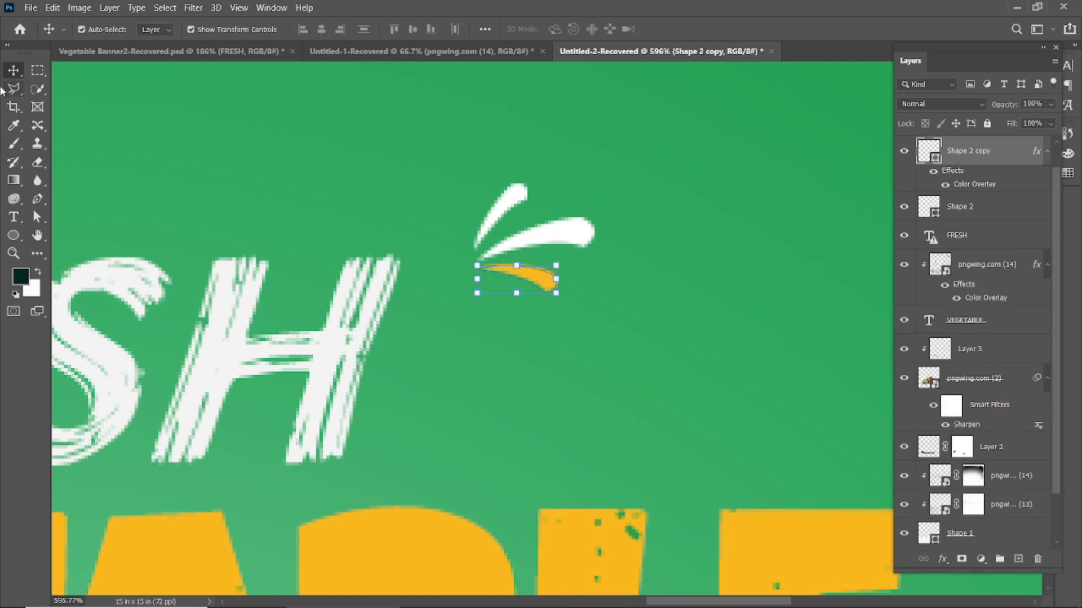
pyautogui.keyDown('ctrl'); pyautogui.click(244, 107); pyautogui.keyUp('ctrl')
pyautogui.hotkey('ctrl', '0')
pyautogui.click(244, 107)
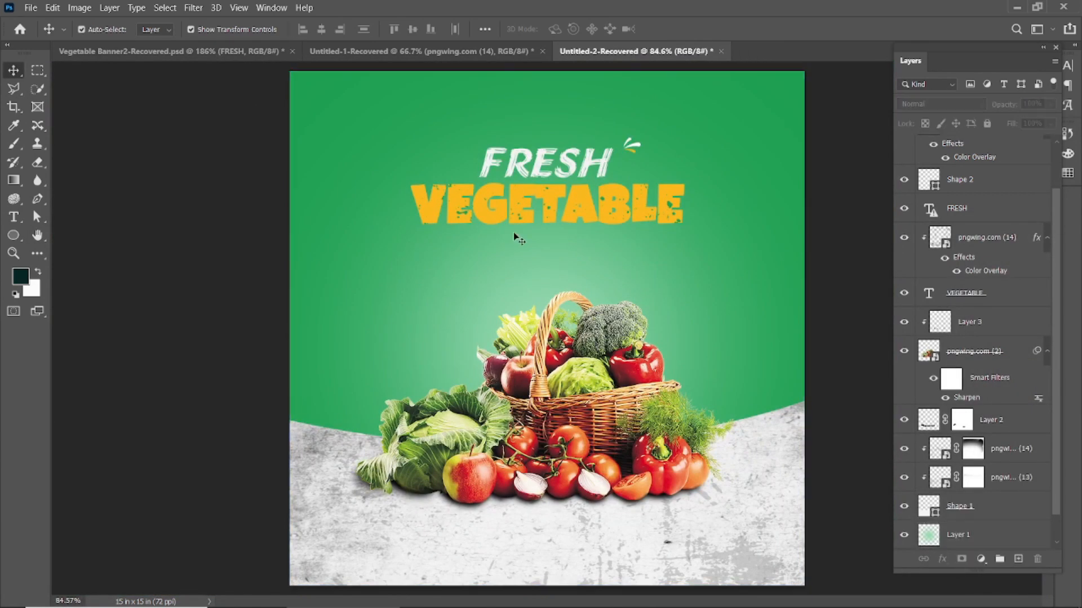
pyautogui.scroll(-5, 595, 251)
pyautogui.scroll(4, 595, 251)
pyautogui.scroll(-1, 466, 316)
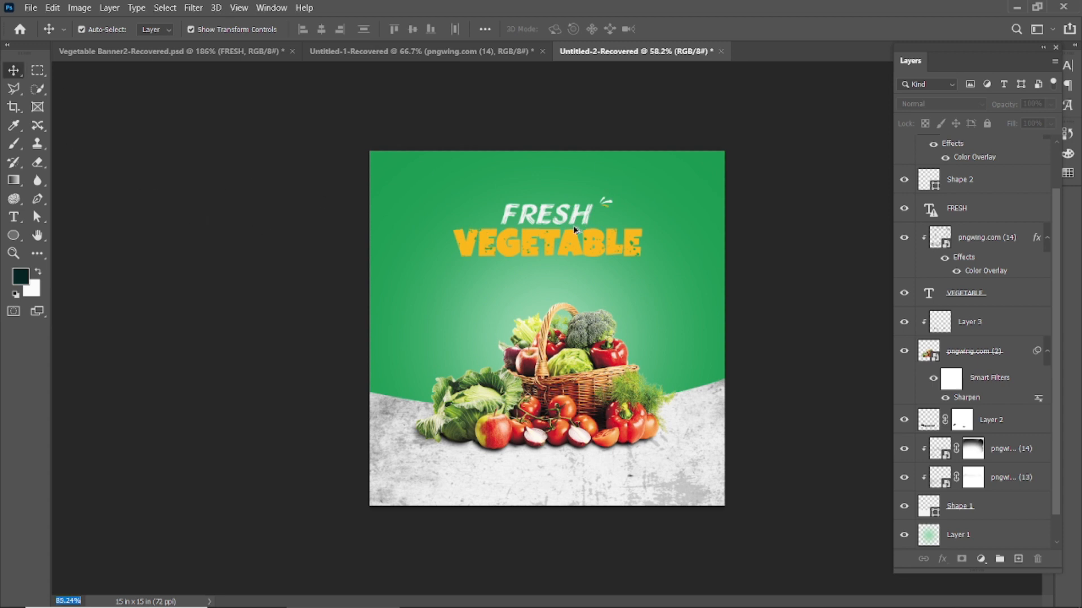
# - Try to select the three accent strokes beside FRESH together
pyautogui.scroll(7, 533, 281)
pyautogui.click(675, 133)
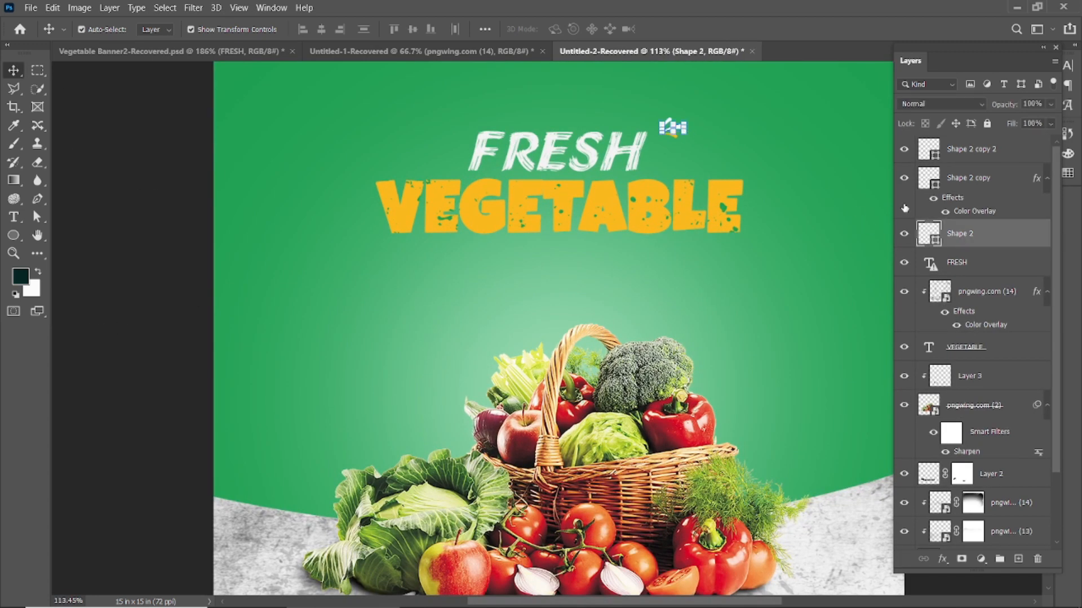
pyautogui.keyDown('shift'); pyautogui.click(670, 131); pyautogui.keyUp('shift')
pyautogui.keyDown('shift'); pyautogui.click(667, 125); pyautogui.keyUp('shift')
pyautogui.hotkey('ctrl', 'z')
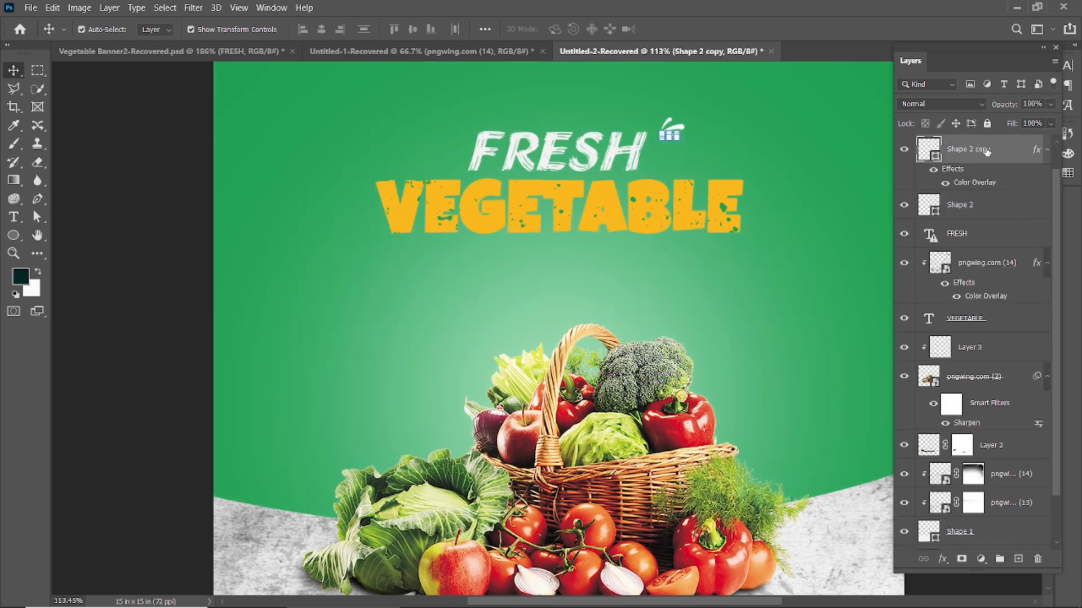
pyautogui.keyDown('shift'); pyautogui.click(979, 214); pyautogui.keyUp('shift')
pyautogui.keyDown('shift'); pyautogui.click(979, 263); pyautogui.keyUp('shift')
pyautogui.scroll(1, 969, 208)
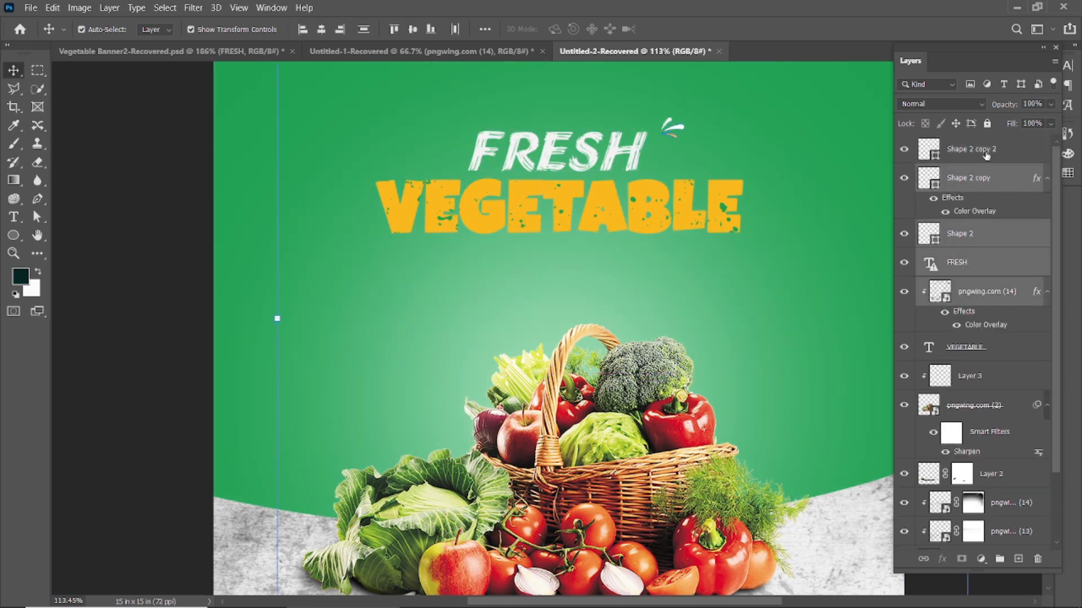
# - Select the three accent stroke layers and duplicate the fan level with the original, on the opposite side of FRESH above the F
pyautogui.click(985, 154)
pyautogui.keyDown('shift'); pyautogui.click(986, 179); pyautogui.keyUp('shift')
pyautogui.keyDown('shift'); pyautogui.click(986, 237); pyautogui.keyUp('shift')
pyautogui.hotkey('ctrl', 't')
pyautogui.scroll(3, 673, 133)
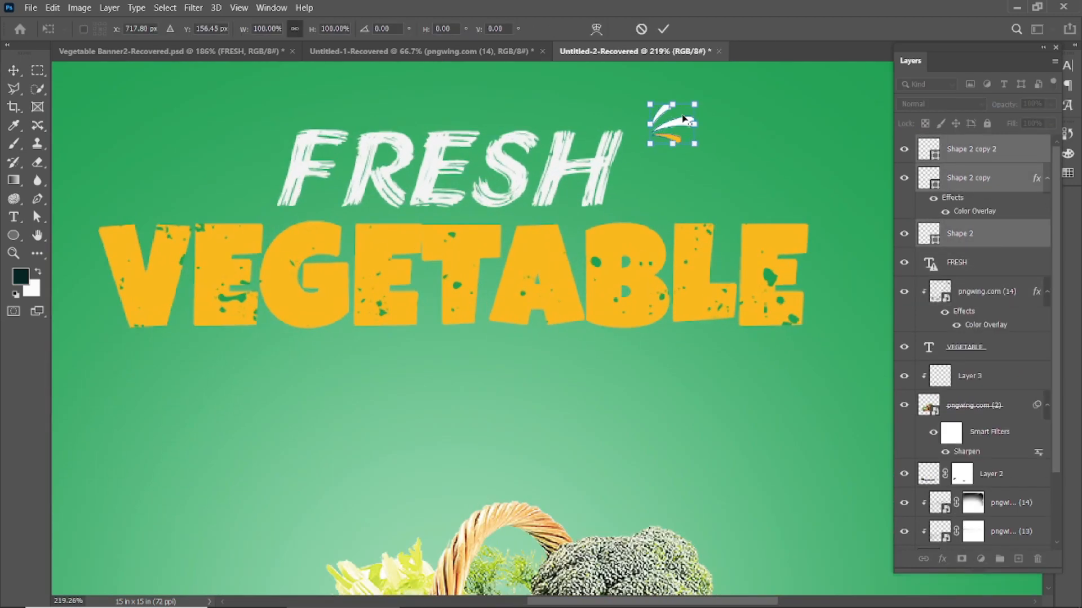
pyautogui.moveTo(589, 127); pyautogui.dragTo(304, 132)
pyautogui.click(664, 29)
pyautogui.moveTo(683, 127); pyautogui.dragTo(253, 134)
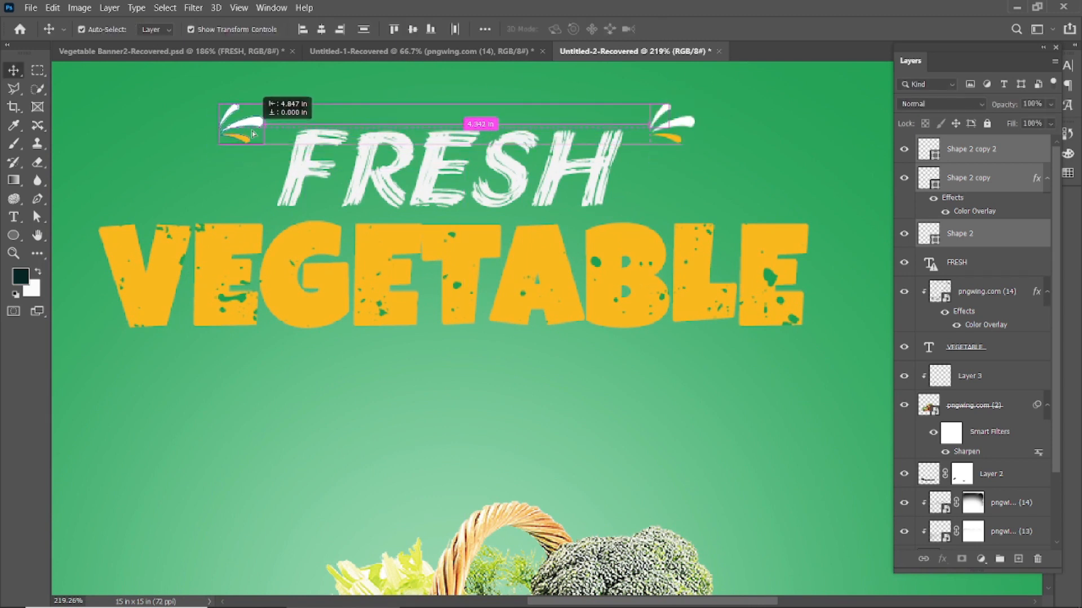
pyautogui.rightClick(252, 126)
pyautogui.press('Escape')
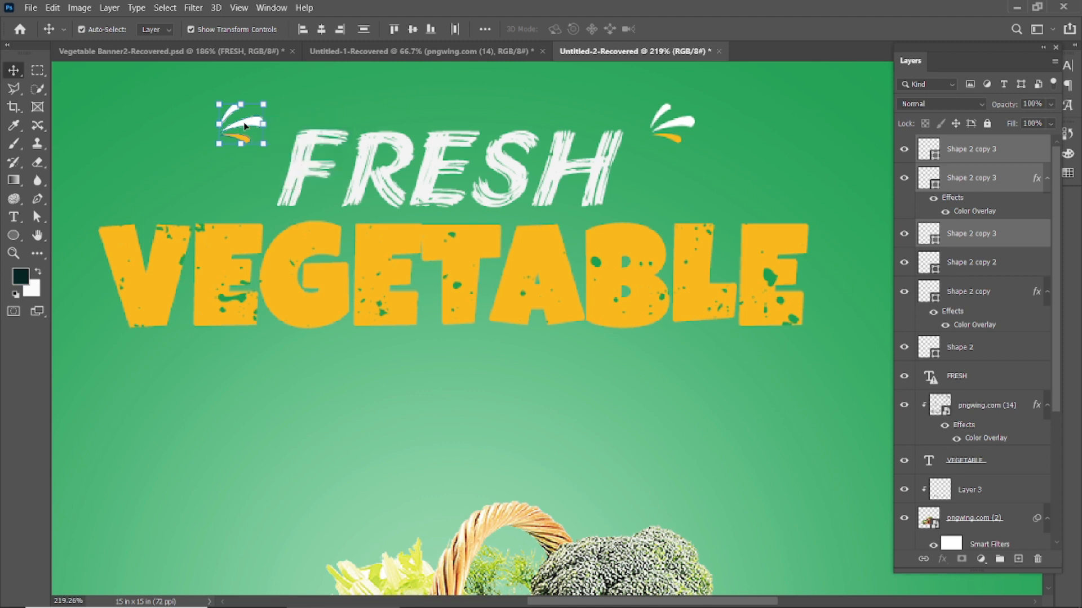
# - Flip the duplicated accent fan beside the F horizontally and nudge it slightly outward
pyautogui.hotkey('ctrl', 't')
pyautogui.rightClick(252, 127)
pyautogui.click(325, 358)
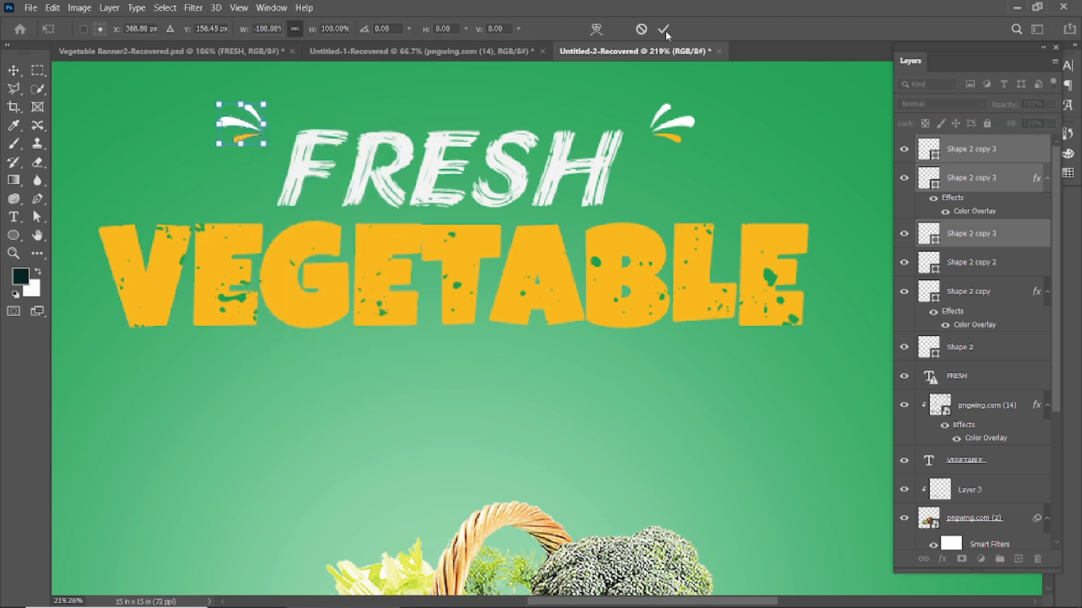
pyautogui.press('Return')
pyautogui.moveTo(232, 128); pyautogui.dragTo(229, 125)
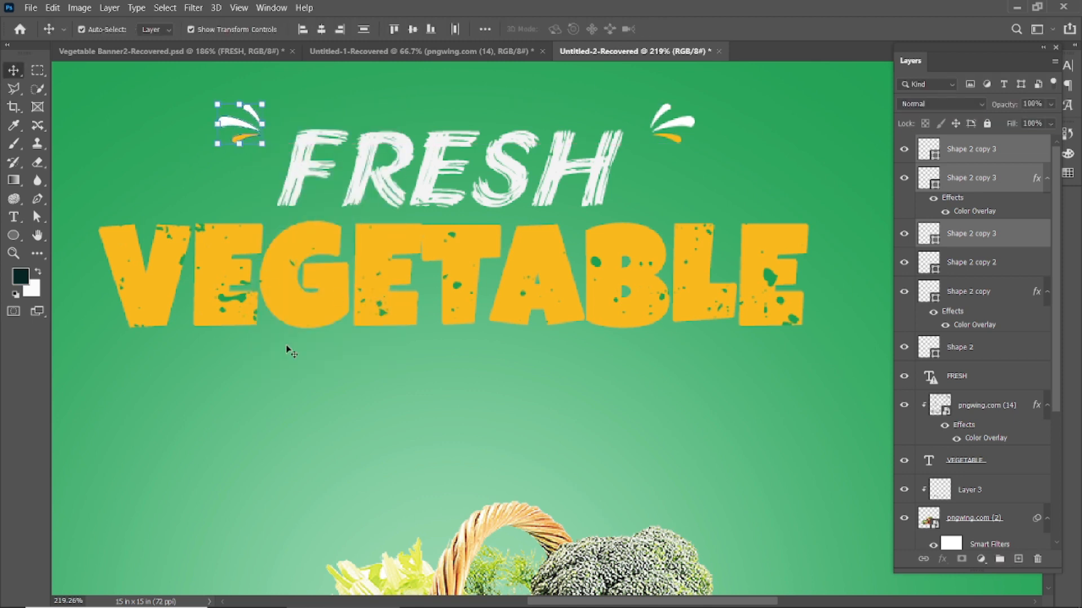
# - Scale the accent fan beside the H of FRESH down to roughly half its size
pyautogui.click(302, 370)
pyautogui.hotkey('ctrl', '0')
pyautogui.click(117, 360)
pyautogui.scroll(5, 640, 135)
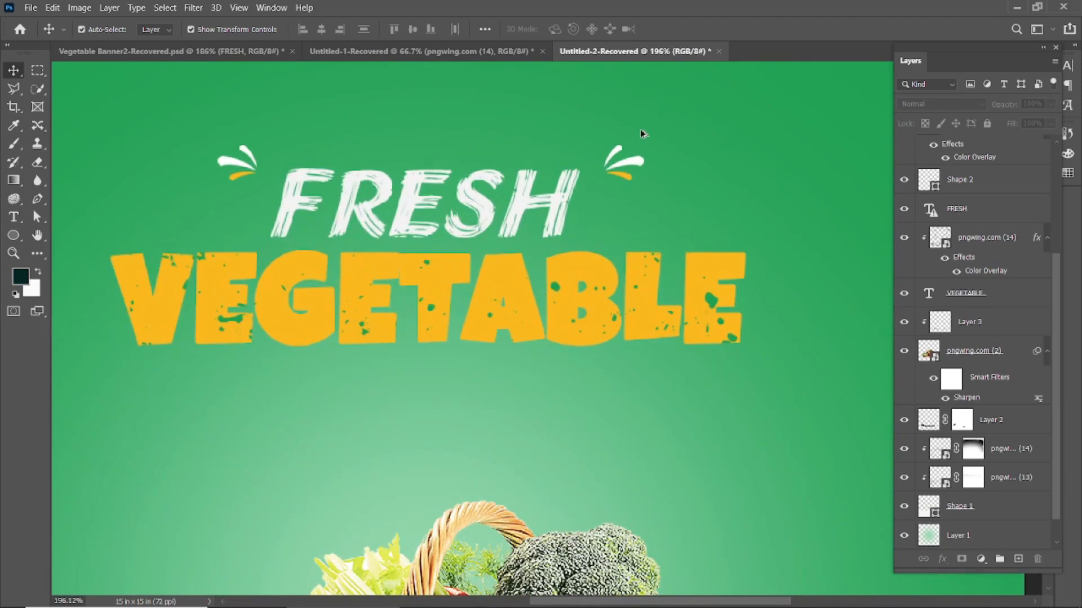
pyautogui.click(615, 239)
pyautogui.moveTo(646, 163); pyautogui.dragTo(625, 181)
pyautogui.press('Return')
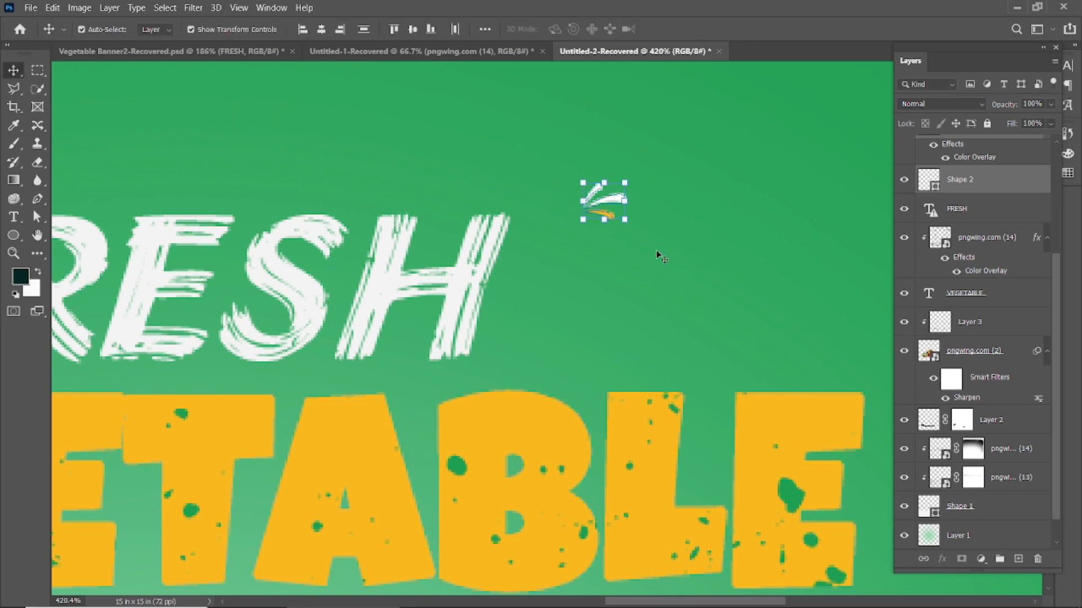
pyautogui.click(657, 254)
# - Delete the three duplicated accent strokes beside the F of FRESH
pyautogui.scroll(-3, 619, 270)
pyautogui.moveTo(96, 180); pyautogui.dragTo(232, 196)
pyautogui.click(218, 243)
pyautogui.scroll(2, 962, 276)
pyautogui.click(980, 179)
pyautogui.press('Delete')
pyautogui.click(979, 152)
pyautogui.press('Delete')
pyautogui.click(980, 178)
pyautogui.click(980, 152)
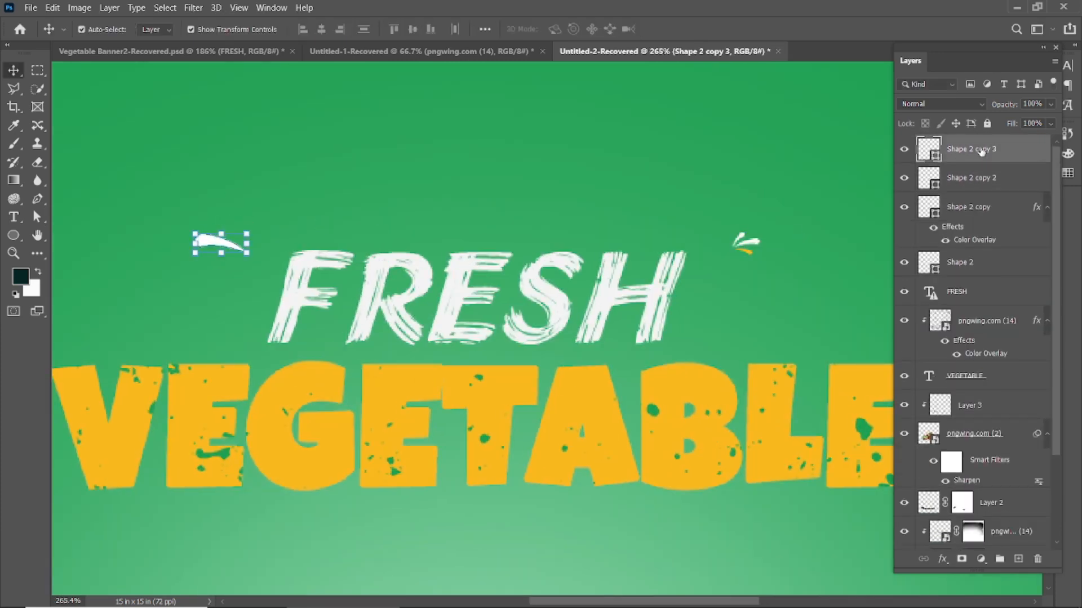
pyautogui.press('Delete')
# - Select the three scaled-down accent strokes and duplicate them to the opposite side of FRESH, beside the F
pyautogui.click(810, 222)
pyautogui.scroll(3, 737, 246)
pyautogui.click(766, 238)
pyautogui.keyDown('shift'); pyautogui.click(755, 257); pyautogui.keyUp('shift')
pyautogui.scroll(2, 949, 192)
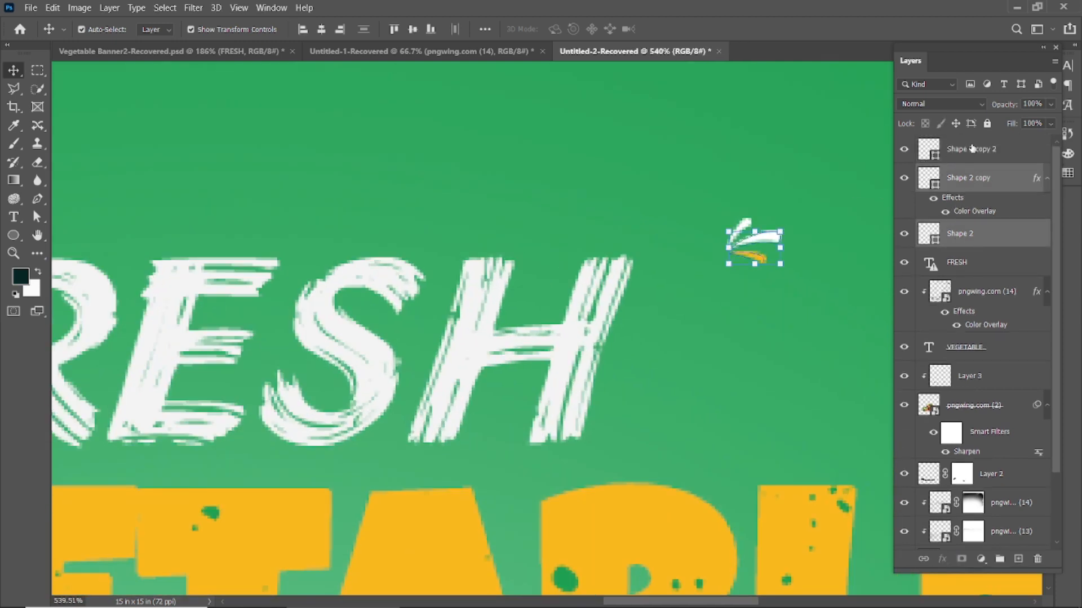
pyautogui.keyDown('shift'); pyautogui.click(971, 148); pyautogui.keyUp('shift')
pyautogui.scroll(-4, 739, 251)
pyautogui.moveTo(739, 251); pyautogui.dragTo(113, 262)
# - Flip the small accent fan beside the F horizontally so it mirrors the one beside the H
pyautogui.hotkey('ctrl', 't')
pyautogui.rightClick(113, 246)
pyautogui.click(174, 480)
pyautogui.click(663, 29)
pyautogui.click(532, 235)
pyautogui.scroll(-6, 464, 355)
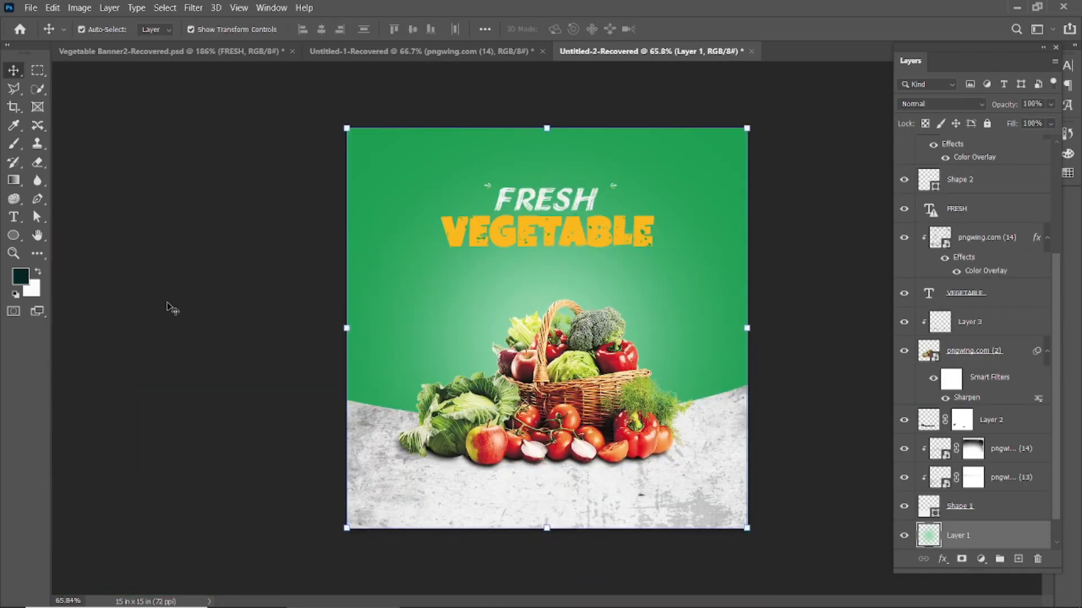
pyautogui.click(168, 304)
# - Copy the thought bubble outline from the Untitled-1 document into the banner, on the green area beside the basket's broccoli
pyautogui.scroll(4, 319, 171)
pyautogui.scroll(-2, 319, 171)
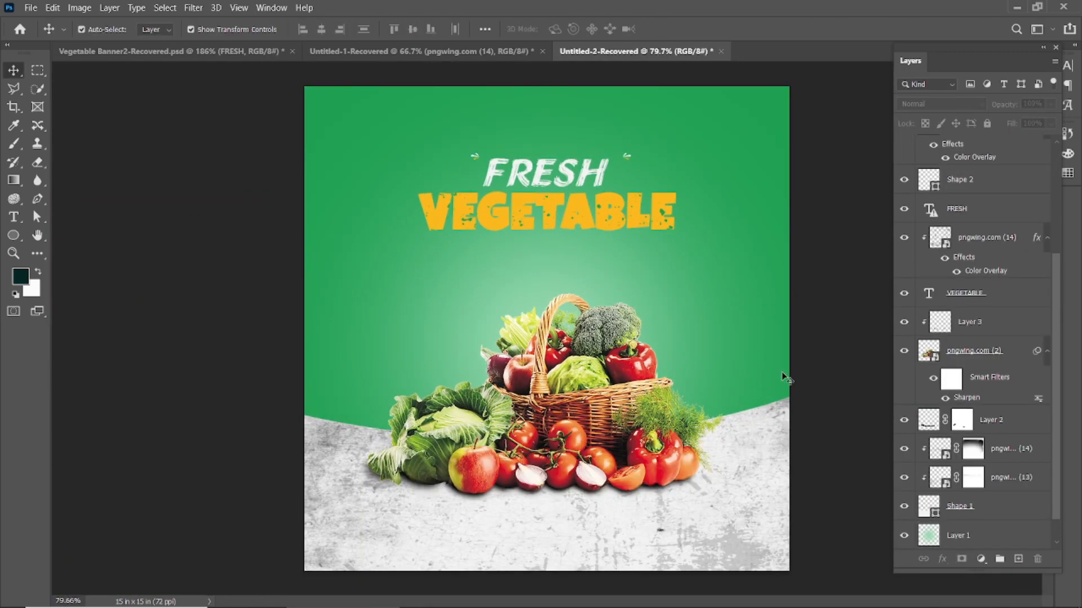
pyautogui.press('t')
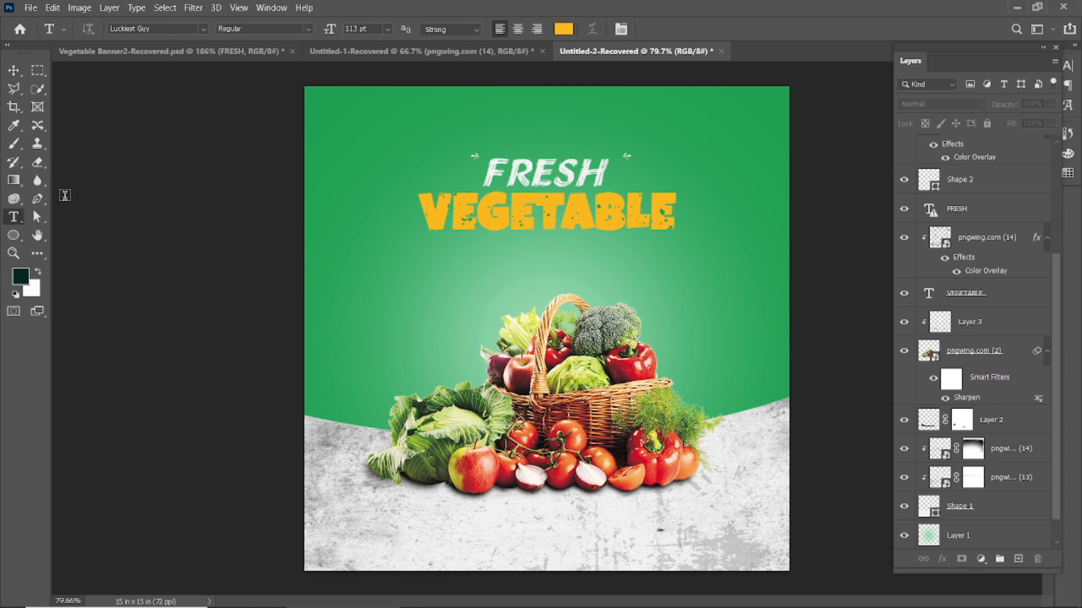
pyautogui.click(10, 71)
pyautogui.click(421, 51)
pyautogui.press('Delete')
pyautogui.moveTo(556, 197); pyautogui.dragTo(750, 307)
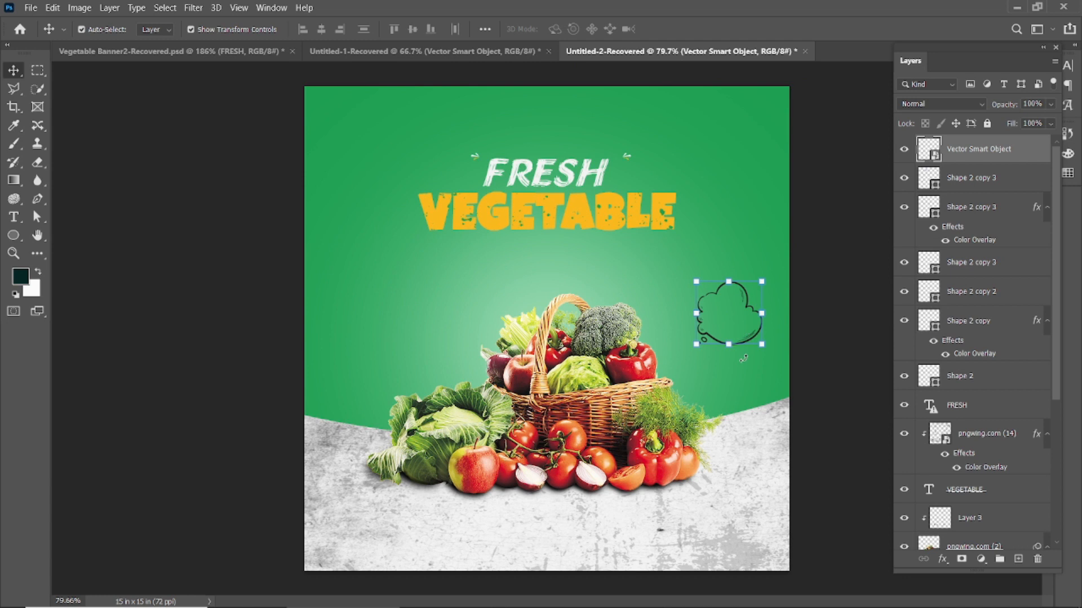
pyautogui.click(831, 228)
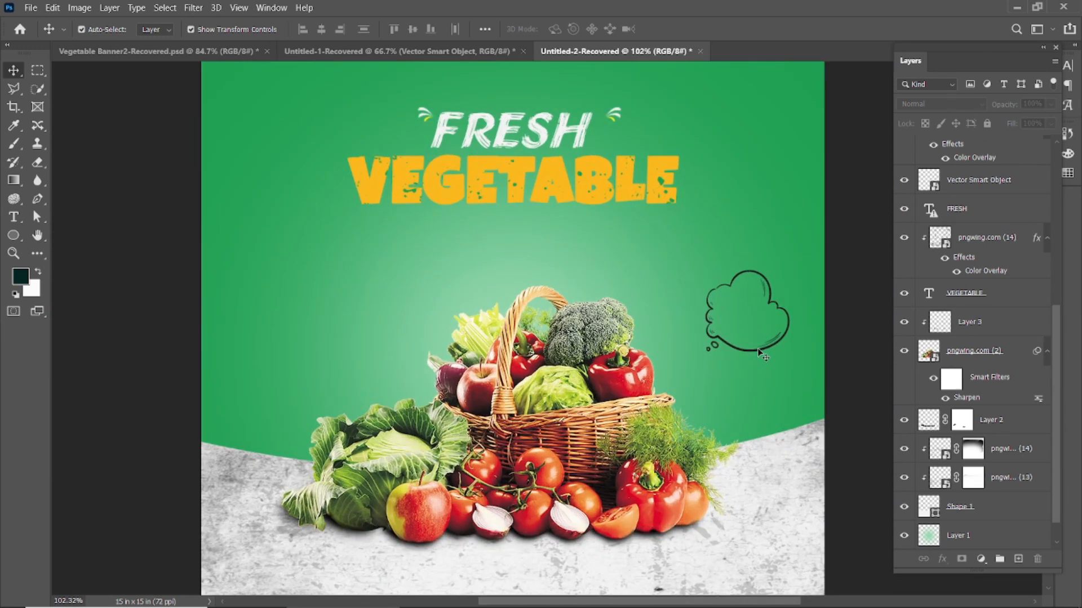
# - Apply a Color Overlay in light grey #ededed to the thought bubble outline
pyautogui.click(732, 315)
pyautogui.click(941, 559)
pyautogui.click(978, 507)
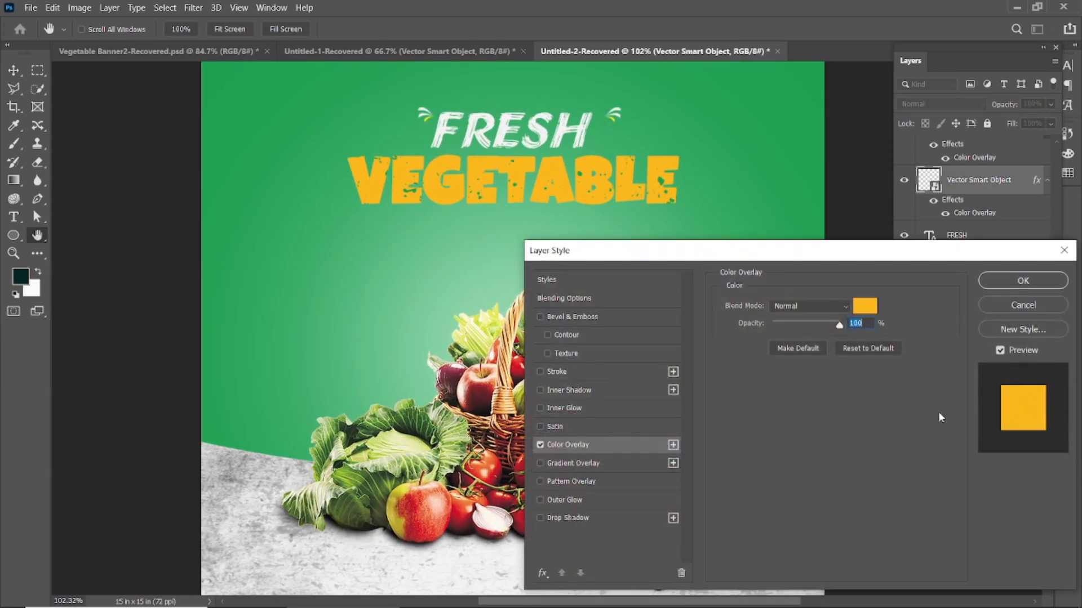
pyautogui.click(863, 307)
pyautogui.click(713, 354)
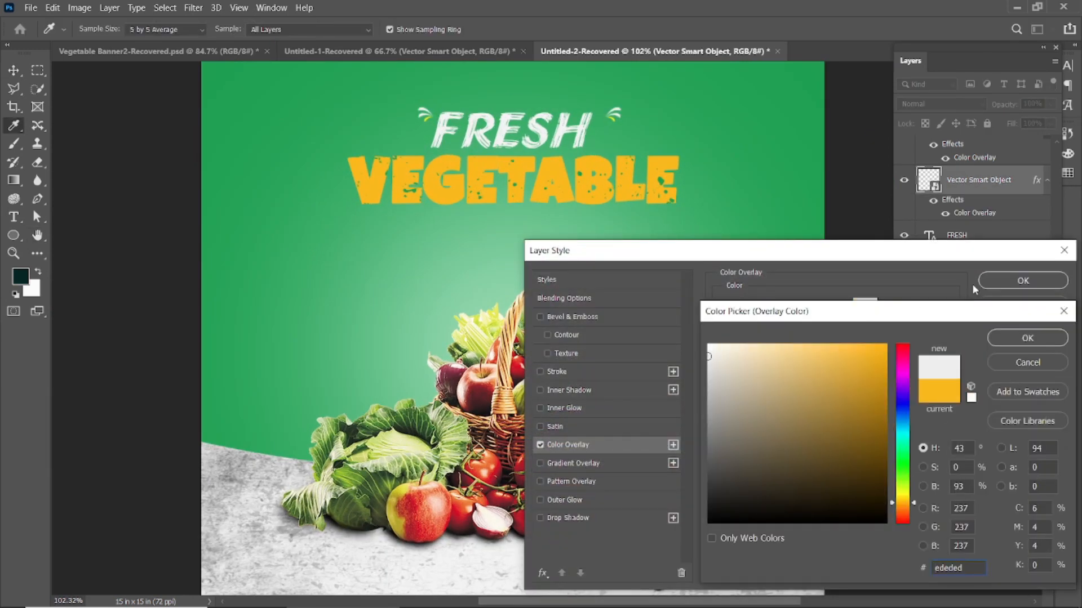
pyautogui.press('Return')
pyautogui.click(1022, 280)
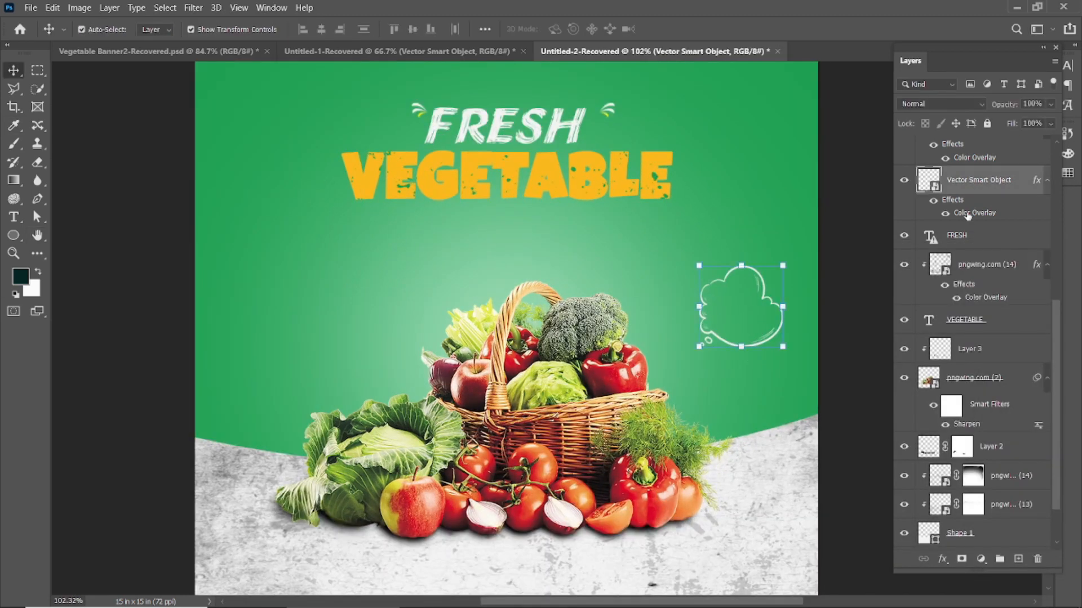
# - Check the thought bubble's Color Overlay colour and deselect the layer
pyautogui.doubleClick(968, 214)
pyautogui.click(865, 306)
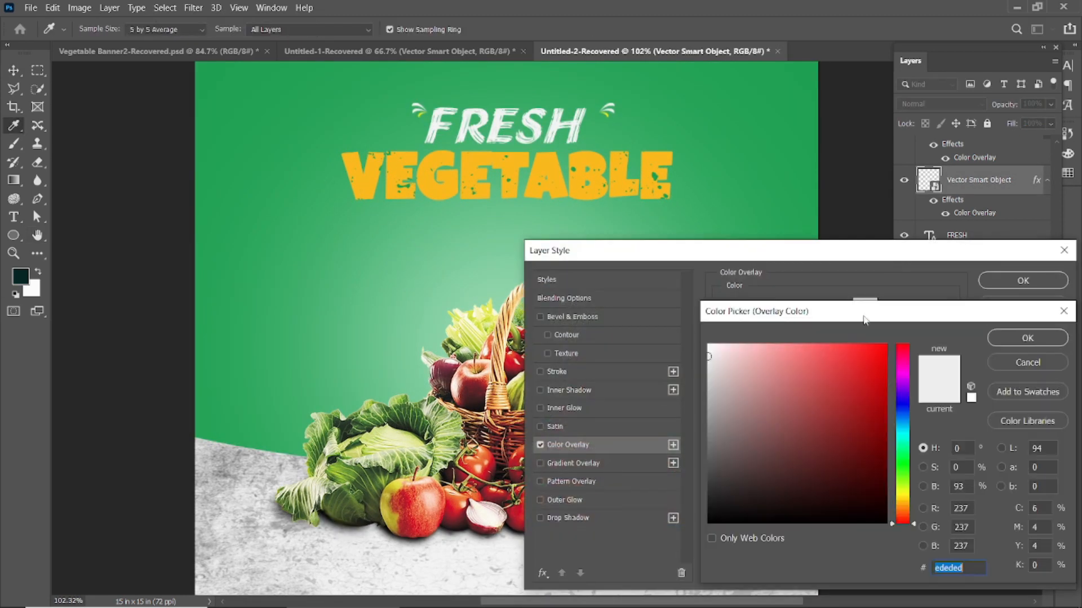
pyautogui.click(1028, 338)
pyautogui.click(1022, 281)
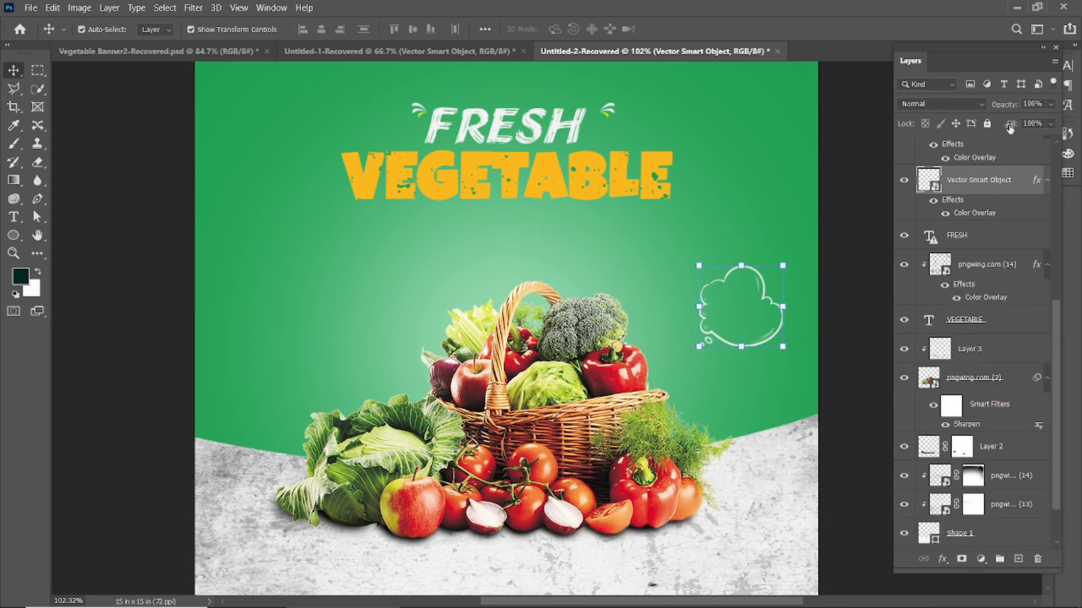
pyautogui.click(863, 259)
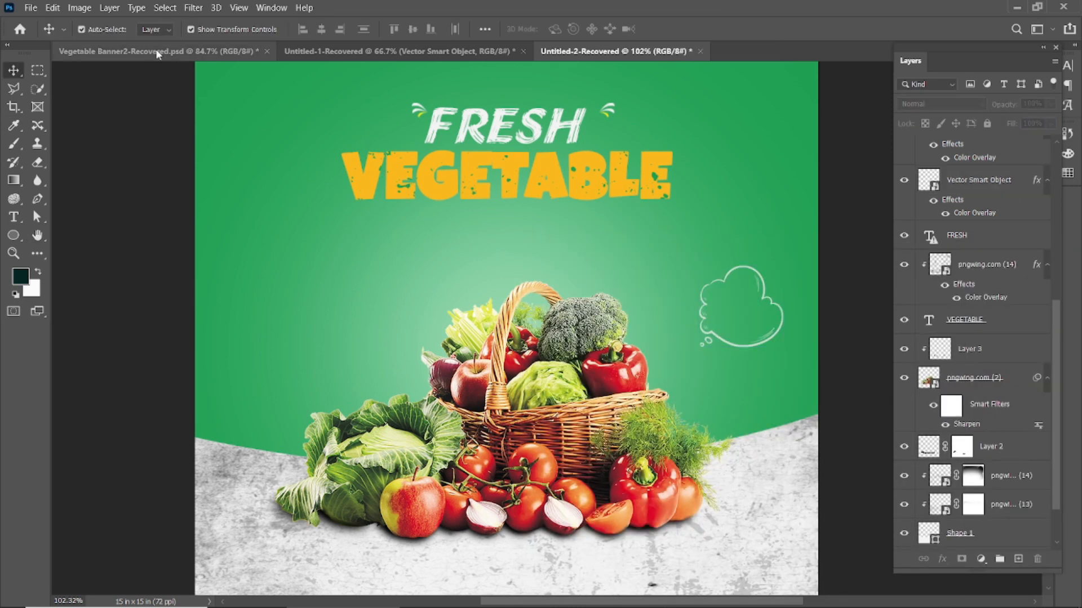
# - Add an 18 pt text reading 20% inside the thought bubble
pyautogui.click(14, 217)
pyautogui.click(722, 316)
pyautogui.moveTo(330, 29); pyautogui.dragTo(265, 53)
pyautogui.write('30')
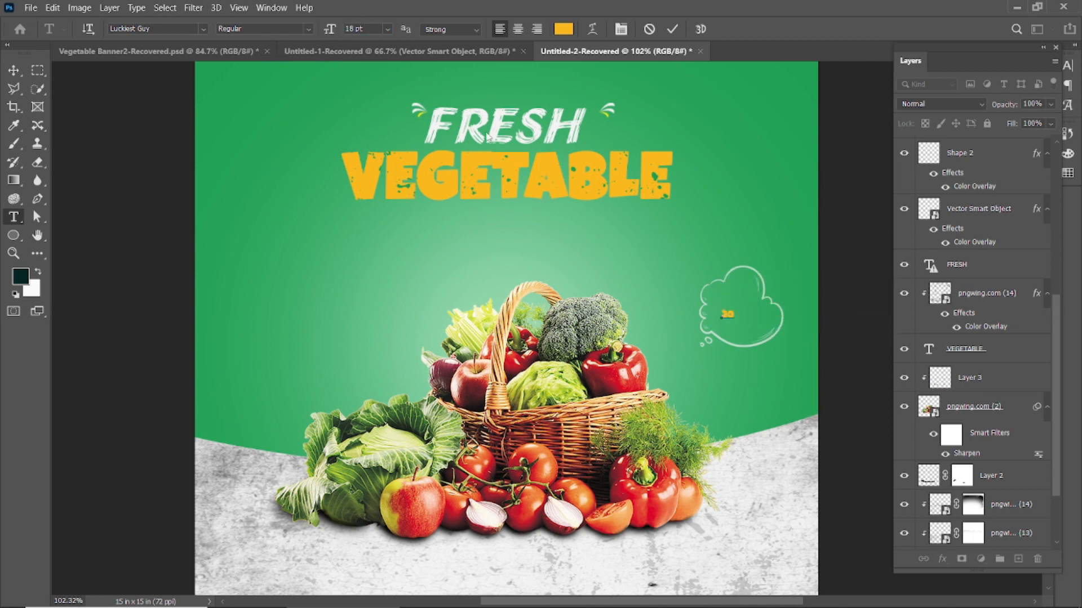
pyautogui.click(671, 30)
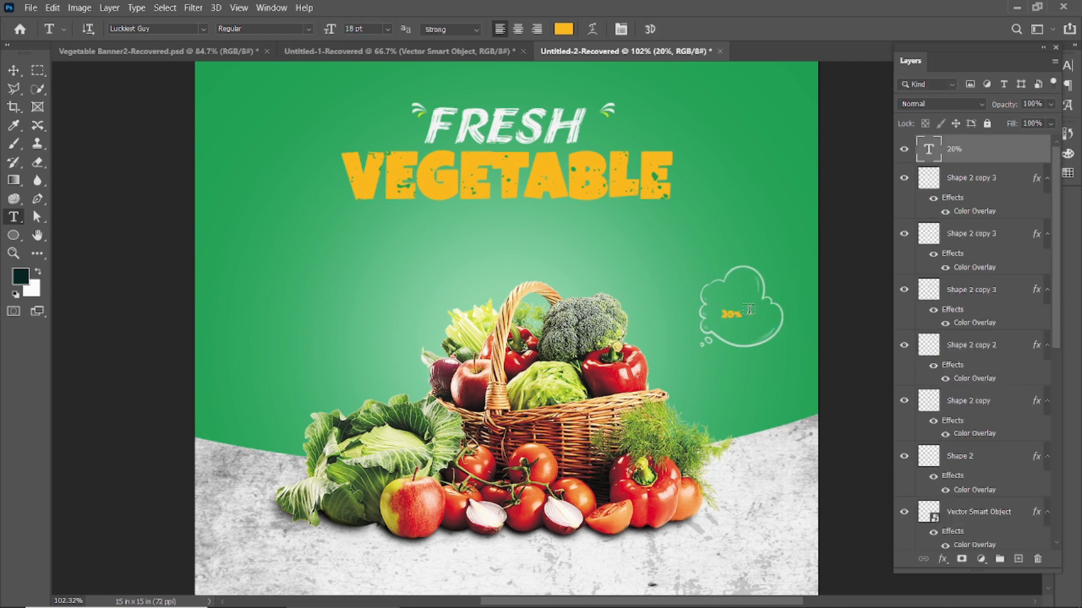
# - Set the 20% text to the Anton font at 47 pt and position it in the lower half of the thought bubble
pyautogui.click(15, 71)
pyautogui.doubleClick(732, 314)
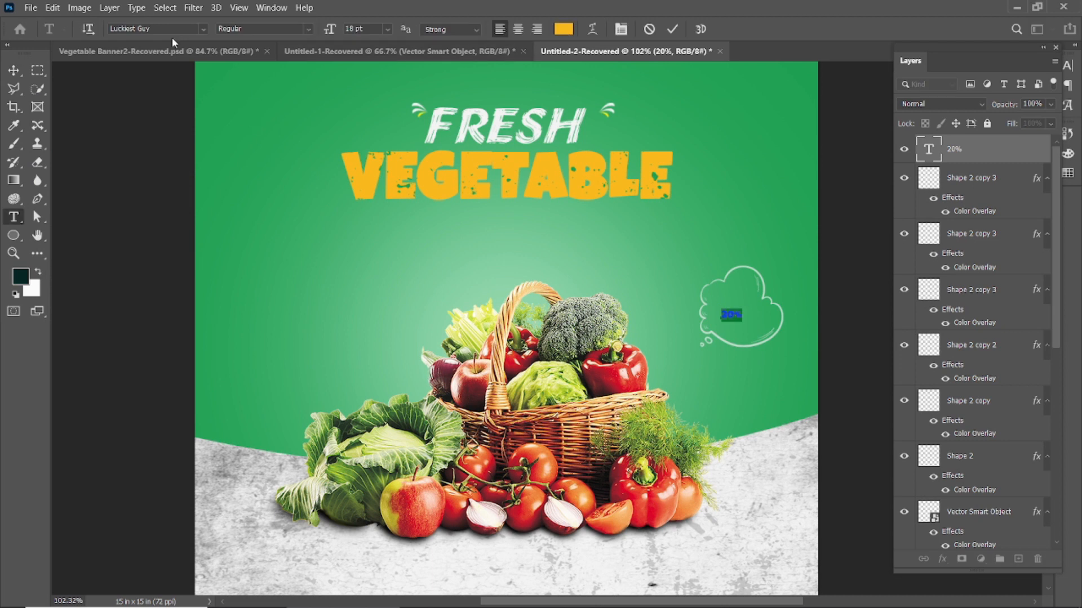
pyautogui.write('anton')
pyautogui.click(182, 72)
pyautogui.moveTo(331, 31); pyautogui.dragTo(349, 33)
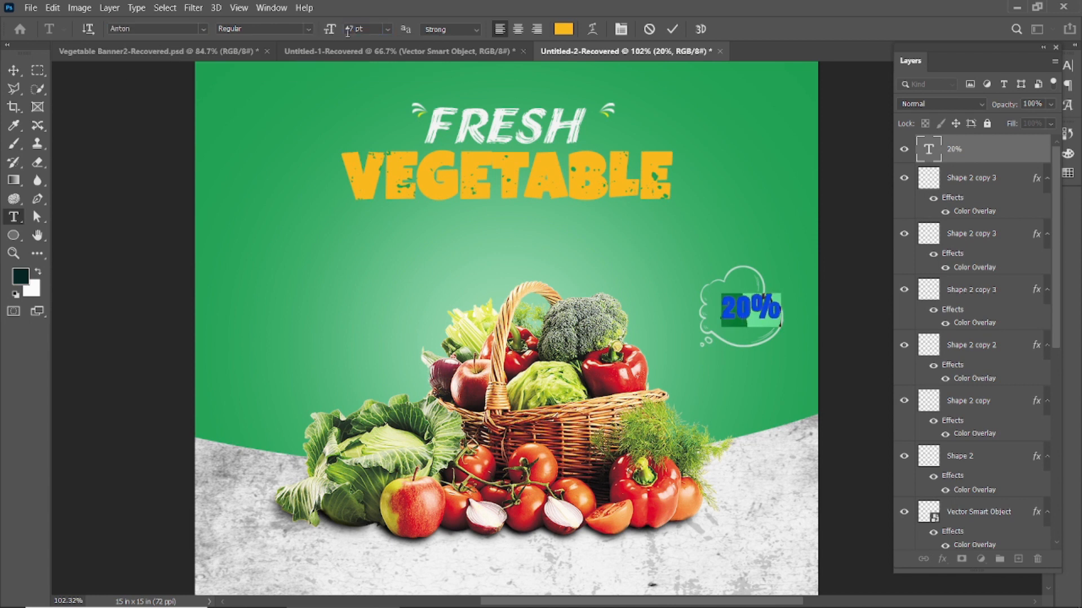
pyautogui.click(672, 31)
pyautogui.scroll(3, 789, 291)
pyautogui.press('v')
pyautogui.moveTo(733, 307); pyautogui.dragTo(723, 327)
# - Change the 20% text colour to yellow-green #d7f50d
pyautogui.doubleClick(723, 318)
pyautogui.click(564, 29)
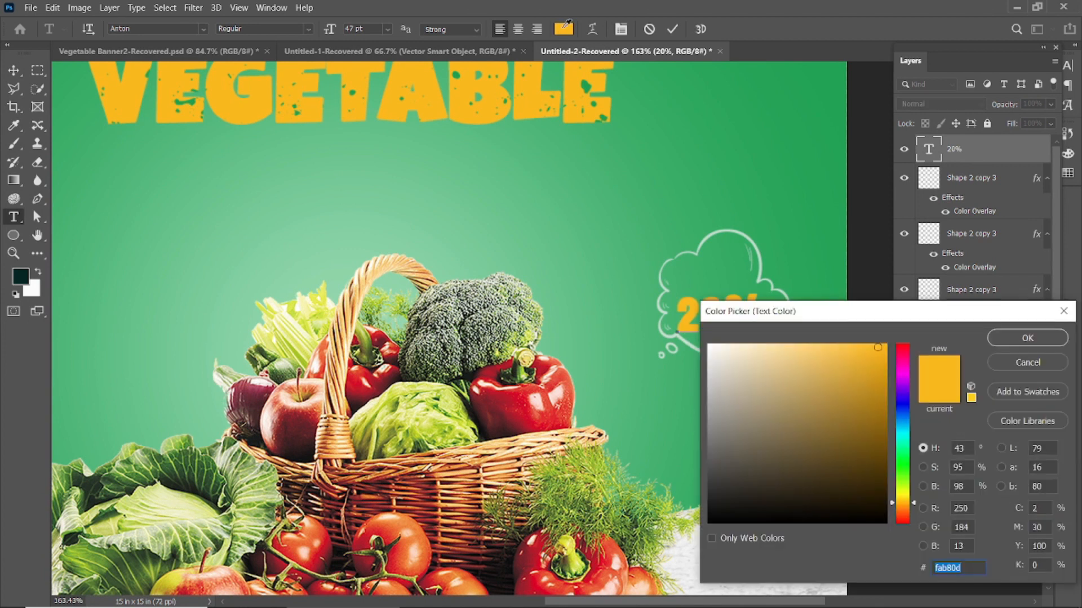
pyautogui.write('d')
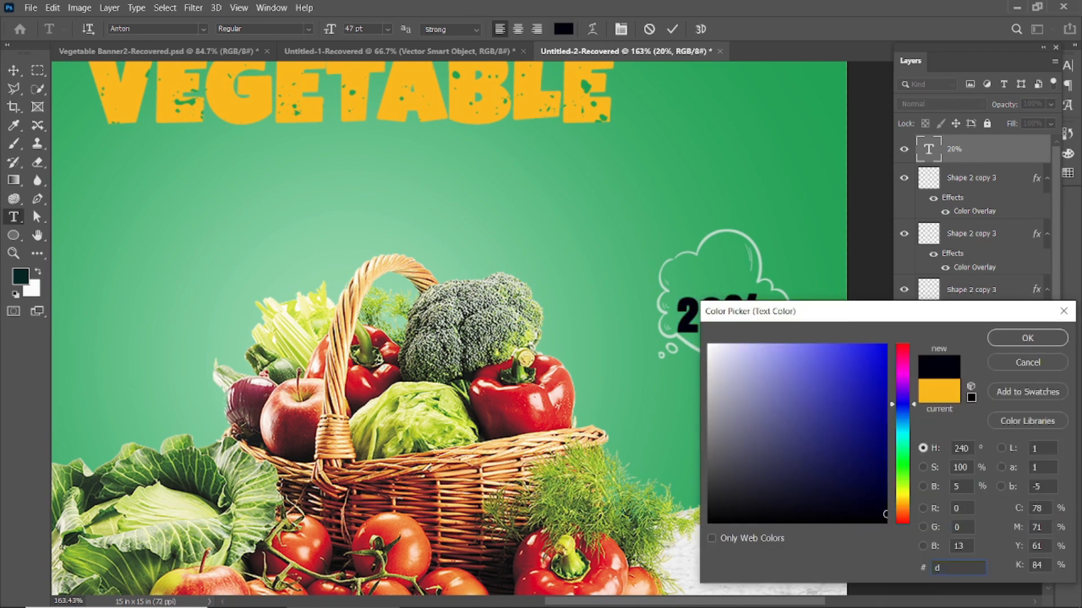
pyautogui.write('7f')
pyautogui.write('000')
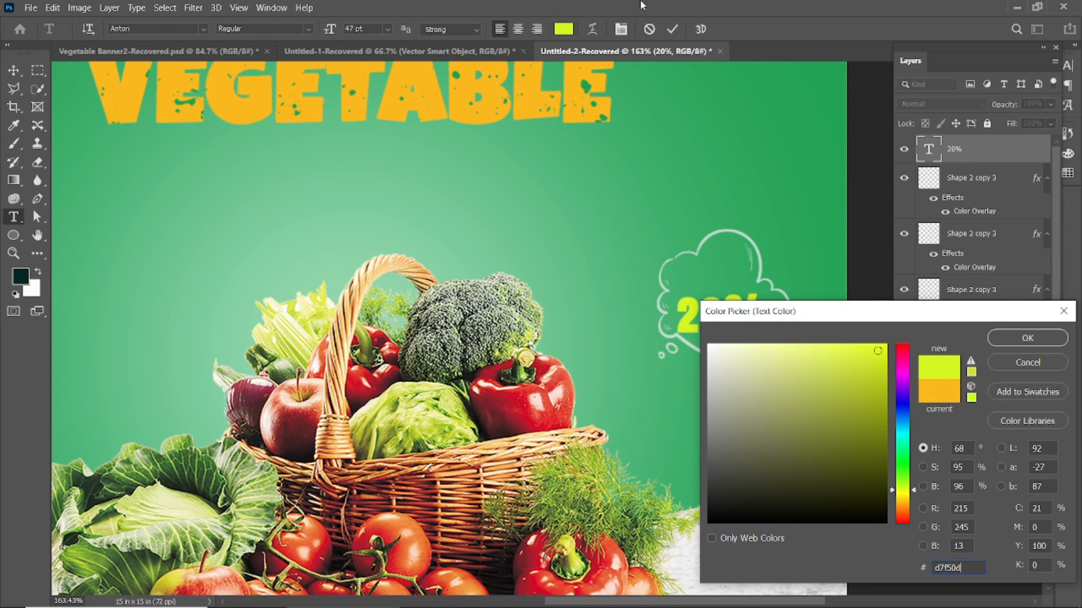
pyautogui.click(995, 343)
pyautogui.click(674, 27)
pyautogui.press('v')
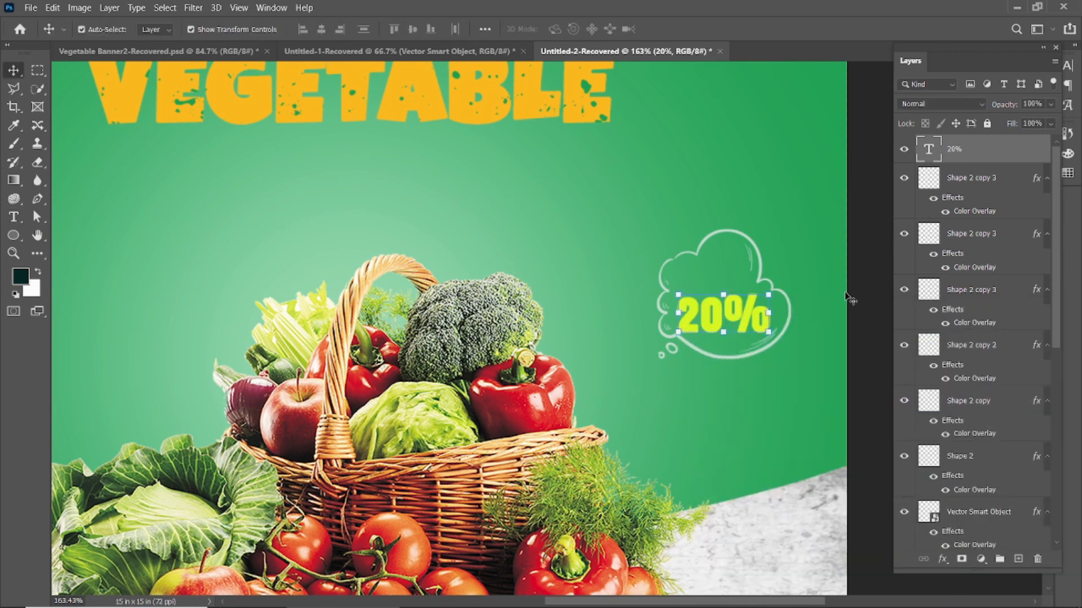
# - Duplicate the 20% text just above the original and change the copy's wording to DISCOUNT
pyautogui.moveTo(703, 324); pyautogui.dragTo(707, 283)
pyautogui.doubleClick(707, 282)
pyautogui.write('di')
pyautogui.press('BackSpace')
pyautogui.press('BackSpace')
pyautogui.write('DI')
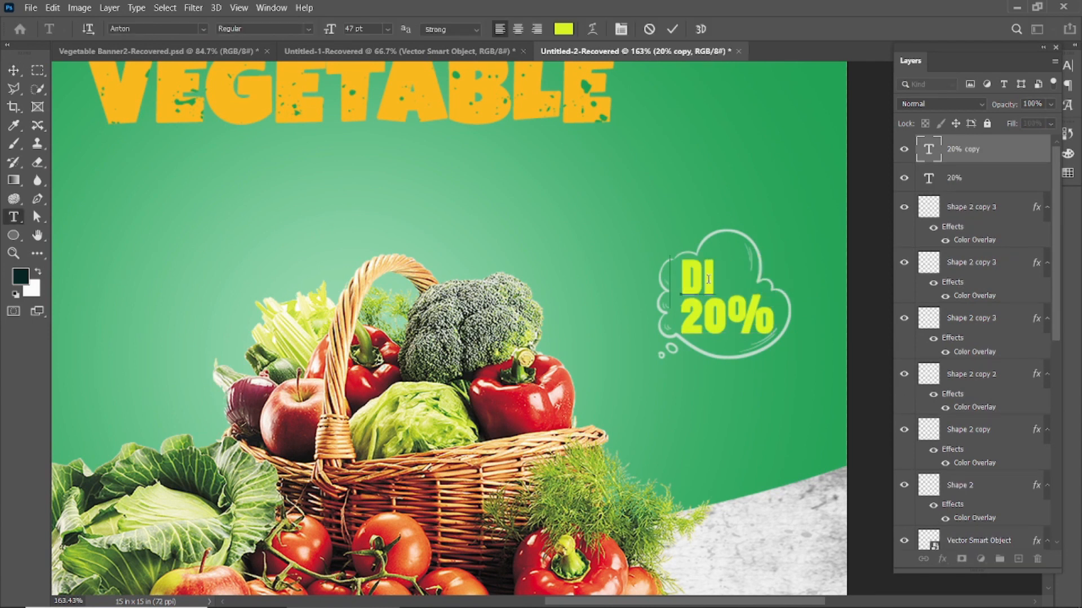
pyautogui.write('SCOUNT')
pyautogui.click(672, 29)
# - Set the DISCOUNT text to the Heading Pro Trial Regular font
pyautogui.press('v')
pyautogui.doubleClick(747, 279)
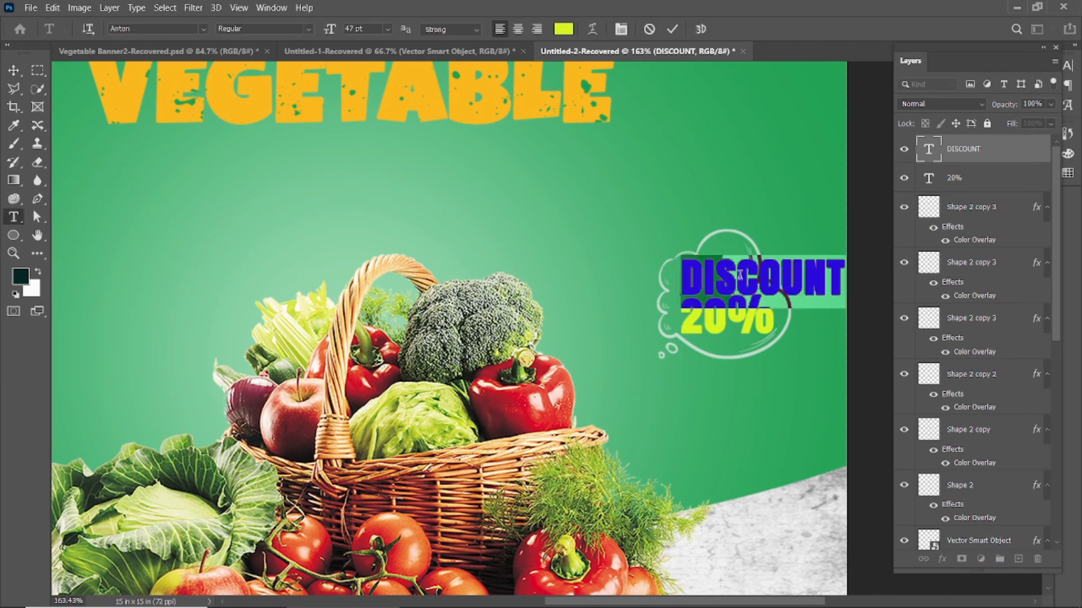
pyautogui.write('DEAD')
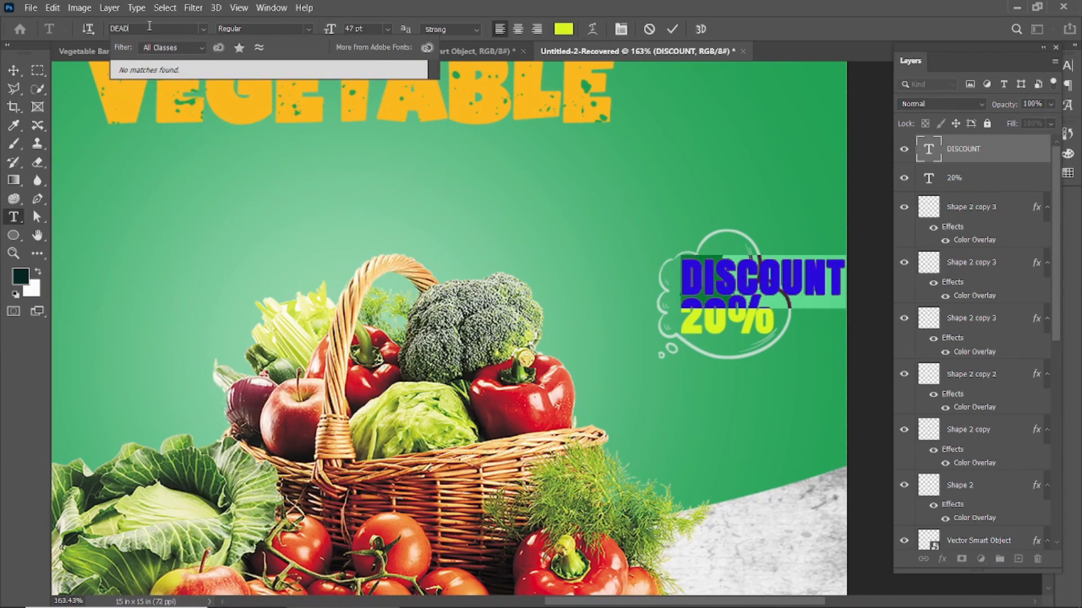
pyautogui.press('BackSpace')
pyautogui.press('BackSpace')
pyautogui.press('BackSpace')
pyautogui.press('BackSpace')
pyautogui.write('head')
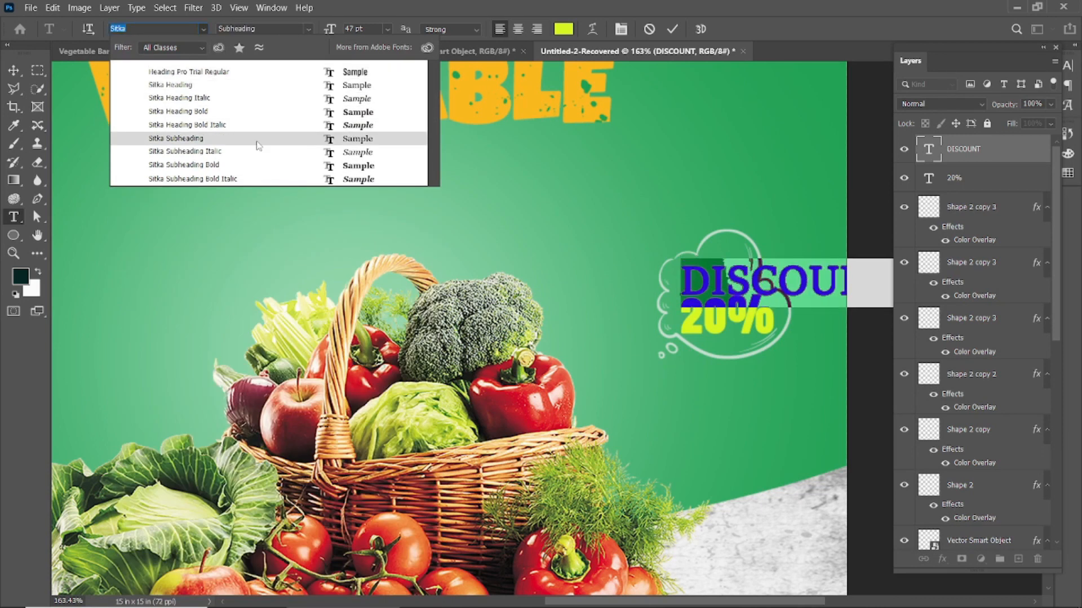
pyautogui.click(242, 72)
# - Change the DISCOUNT text colour to near-white
pyautogui.click(563, 29)
pyautogui.click(712, 358)
pyautogui.press('Return')
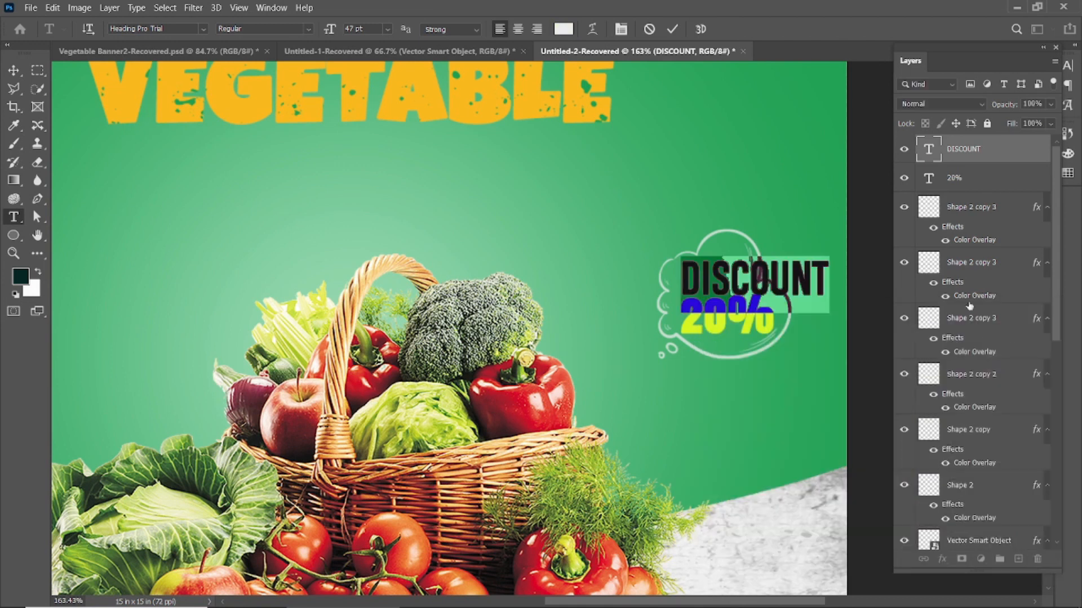
pyautogui.click(672, 29)
# - Set the DISCOUNT text size to 29 pt and position it directly above 20% inside the thought bubble
pyautogui.doubleClick(698, 280)
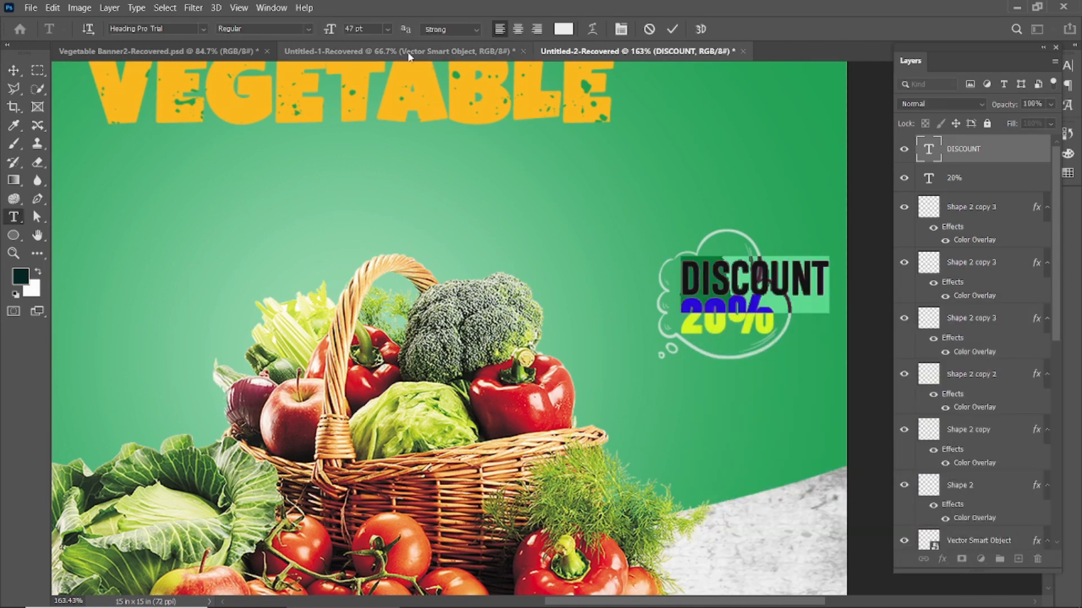
pyautogui.moveTo(315, 32); pyautogui.dragTo(318, 32)
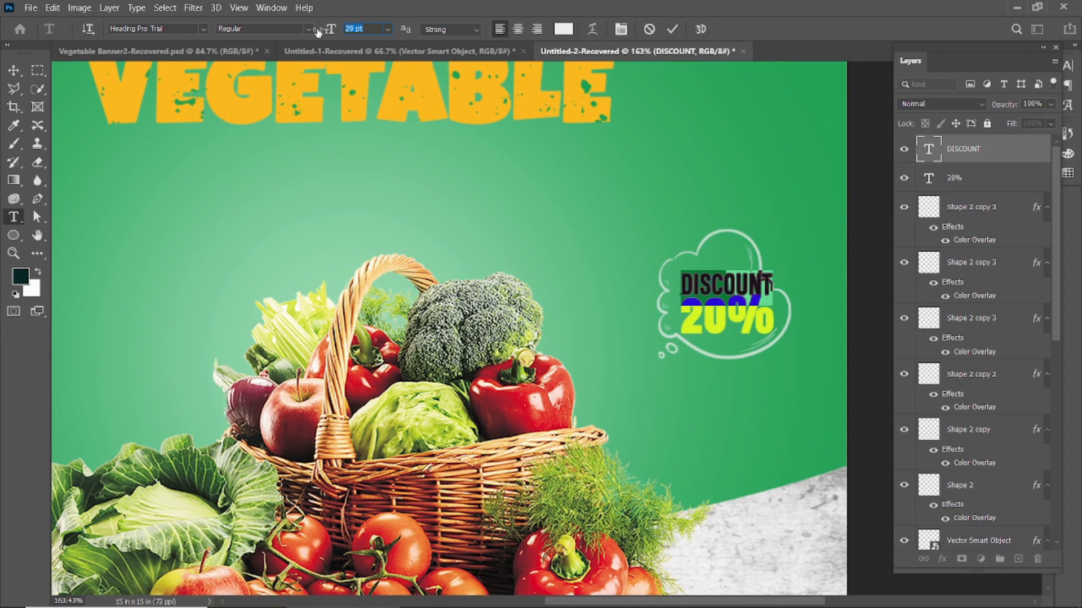
pyautogui.click(674, 29)
pyautogui.scroll(3, 749, 293)
pyautogui.moveTo(690, 280); pyautogui.dragTo(706, 283)
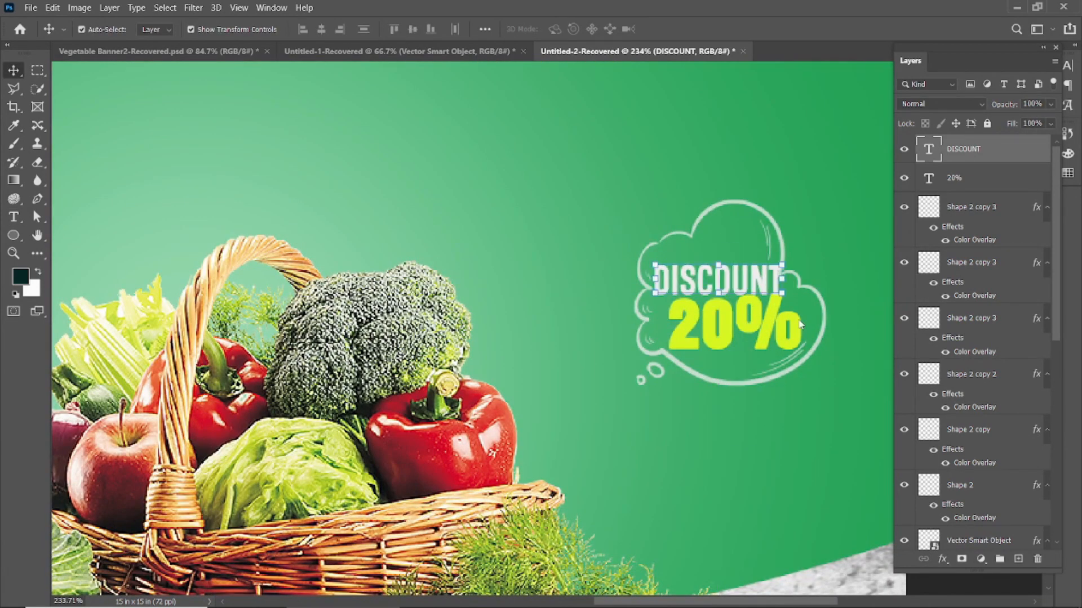
pyautogui.click(825, 237)
pyautogui.scroll(-8, 729, 367)
pyautogui.click(806, 327)
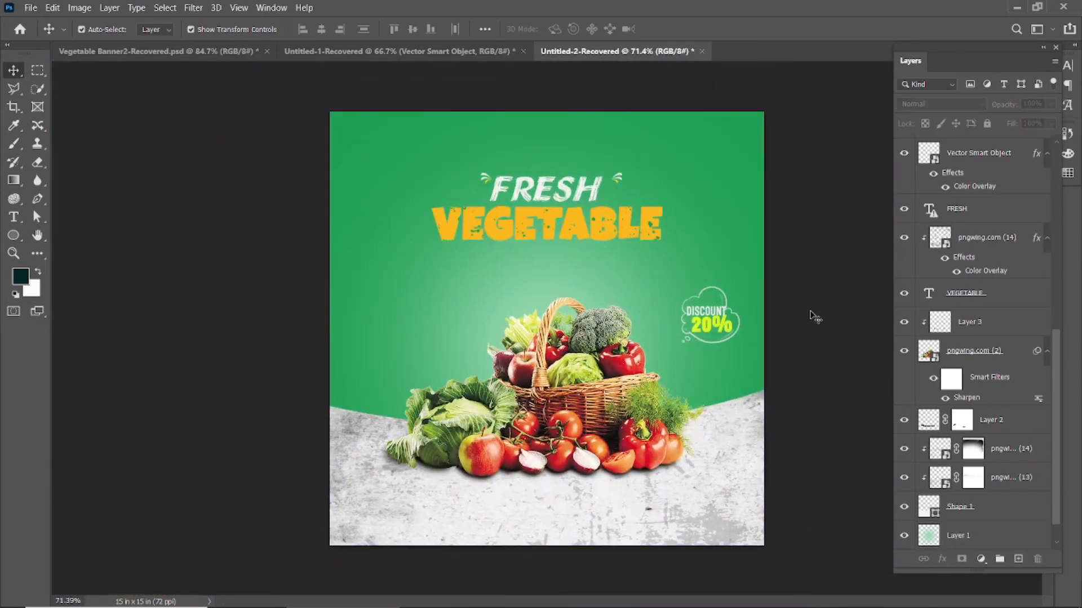
pyautogui.scroll(1, 817, 313)
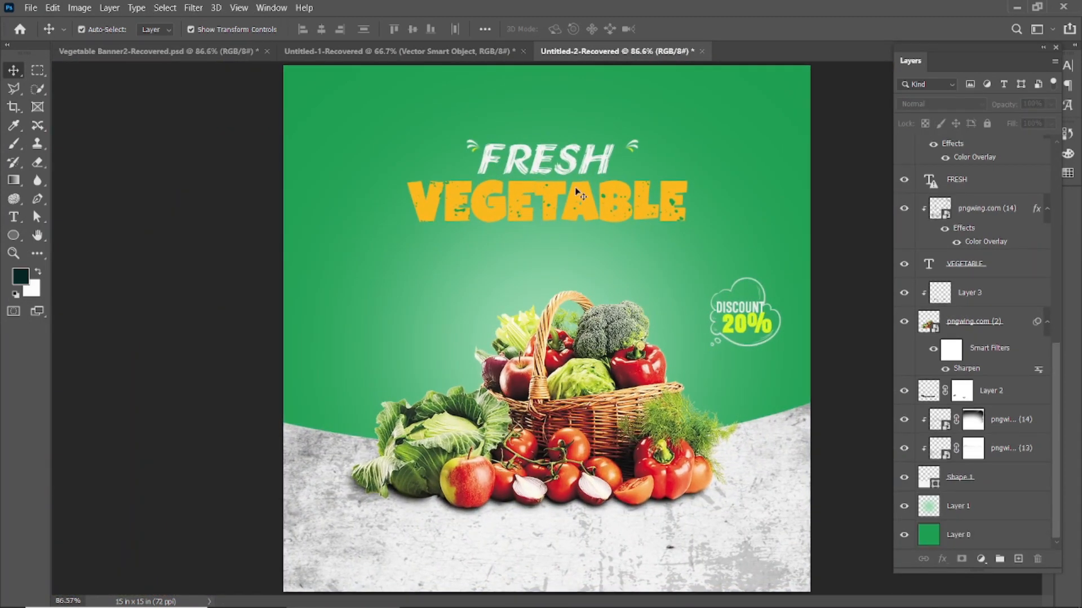
pyautogui.scroll(-2, 978, 300)
pyautogui.scroll(-1, 998, 415)
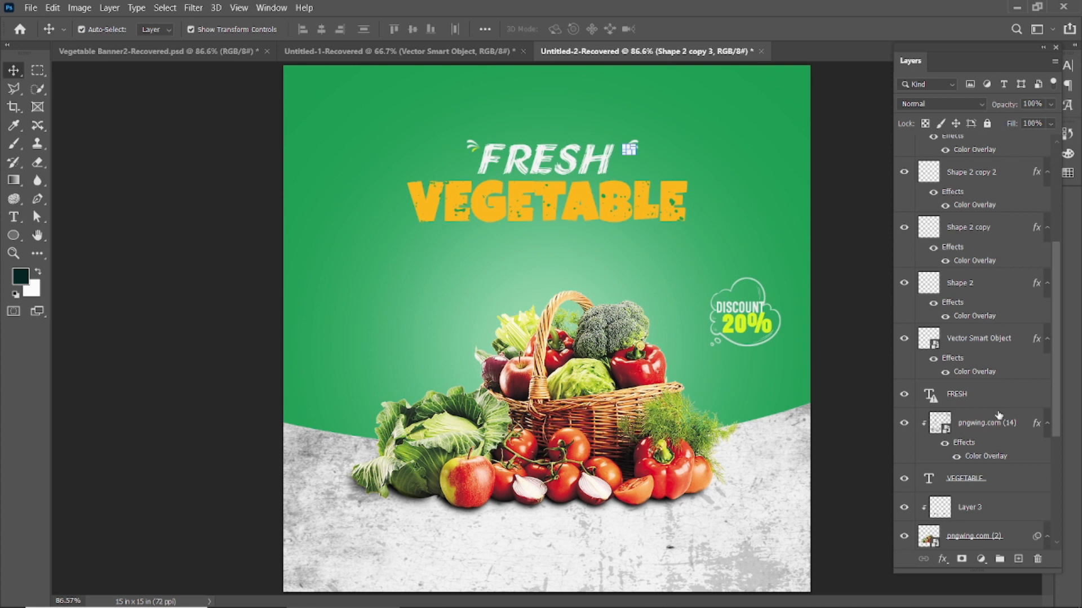
pyautogui.keyDown('shift'); pyautogui.click(979, 392); pyautogui.keyUp('shift')
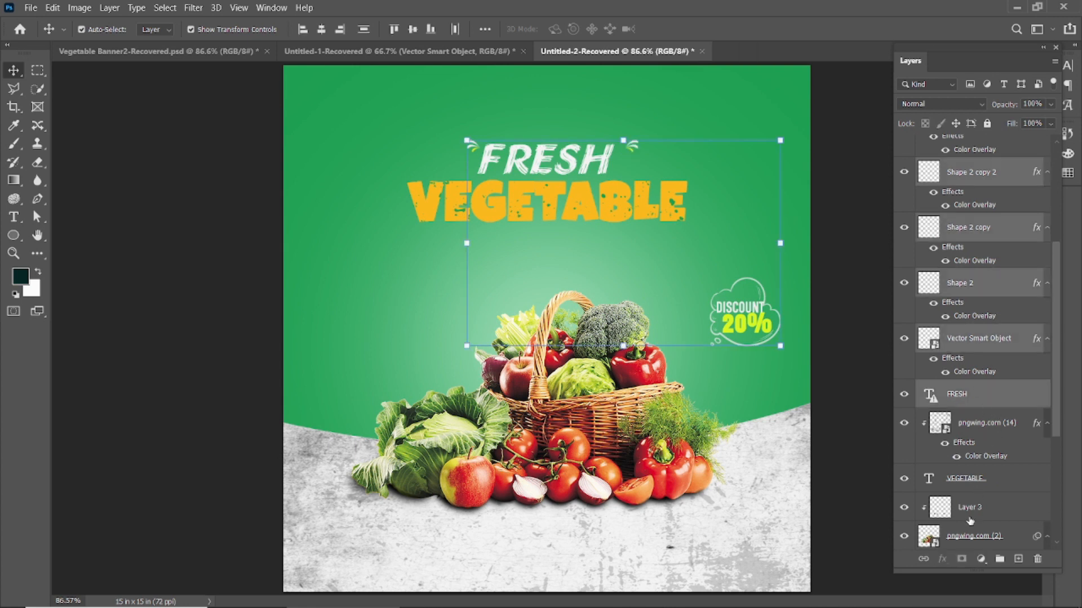
pyautogui.click(980, 478)
pyautogui.scroll(7, 982, 338)
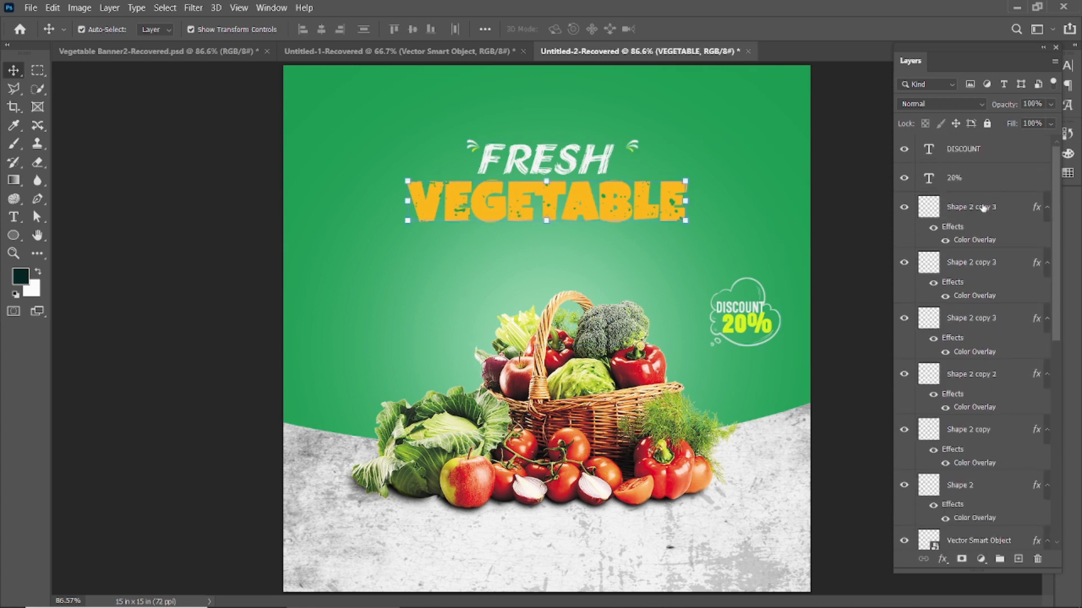
pyautogui.keyDown('shift'); pyautogui.click(981, 210); pyautogui.keyUp('shift')
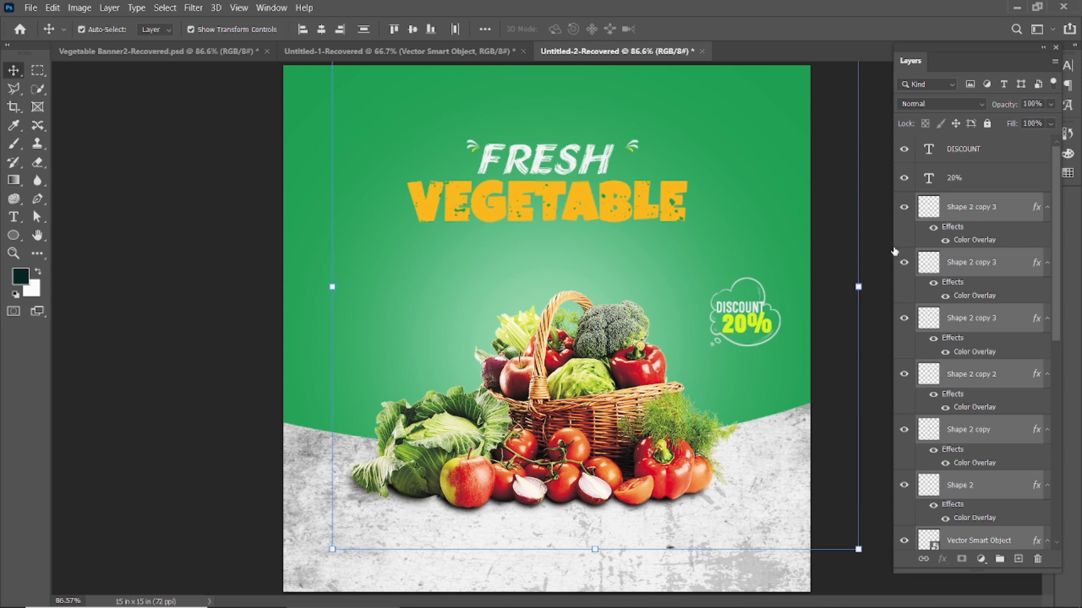
pyautogui.click(965, 262)
pyautogui.click(970, 213)
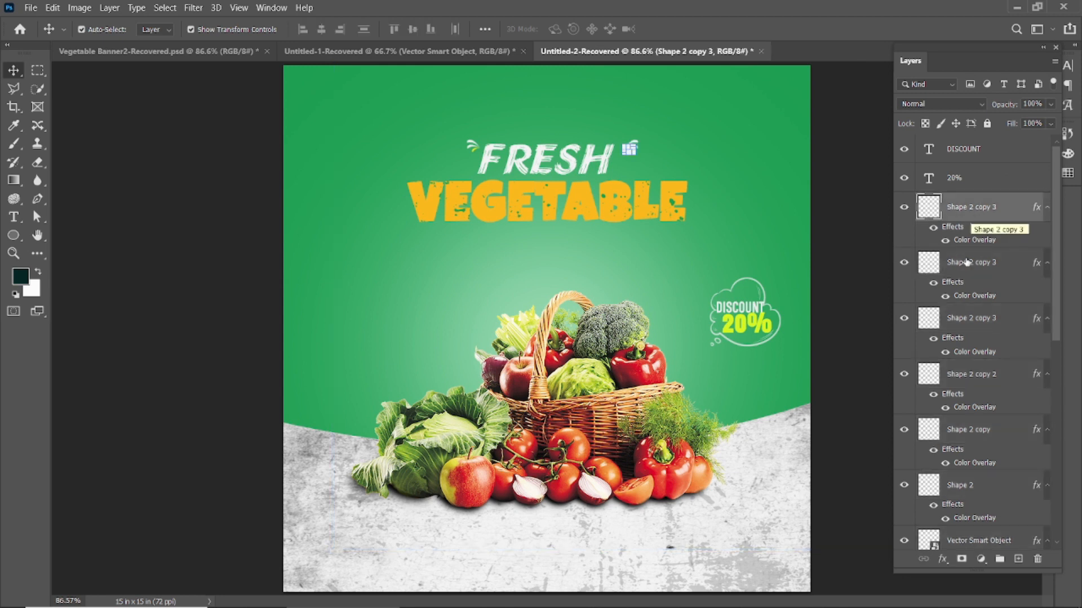
# - Select the layers from VEGETABLE up to the topmost Shape 2 copy 3 and move the whole title block upward
pyautogui.scroll(-3, 970, 395)
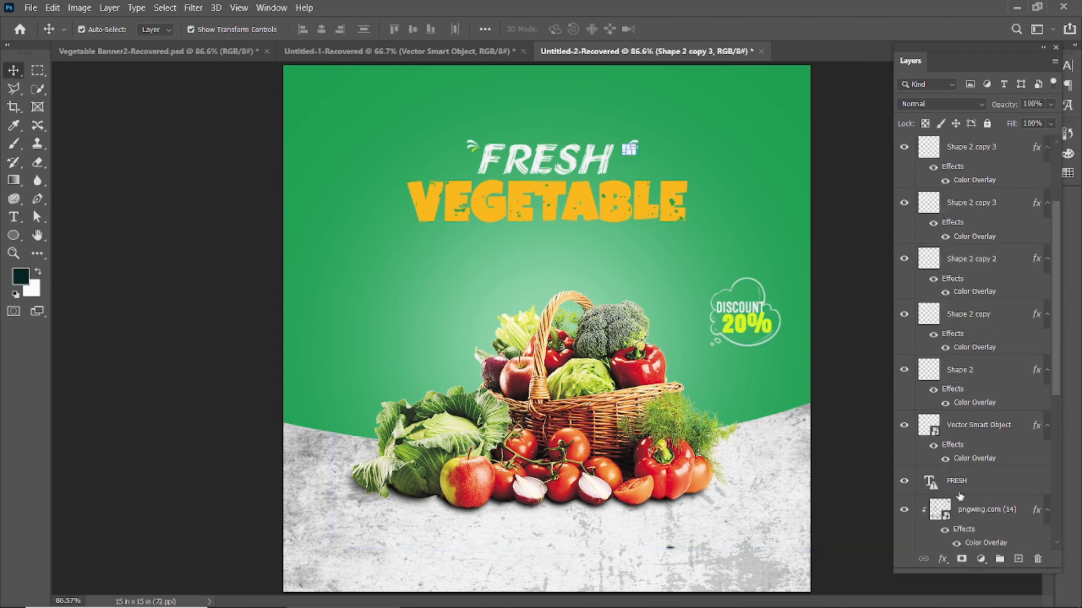
pyautogui.scroll(-1, 966, 496)
pyautogui.click(981, 510)
pyautogui.scroll(3, 974, 418)
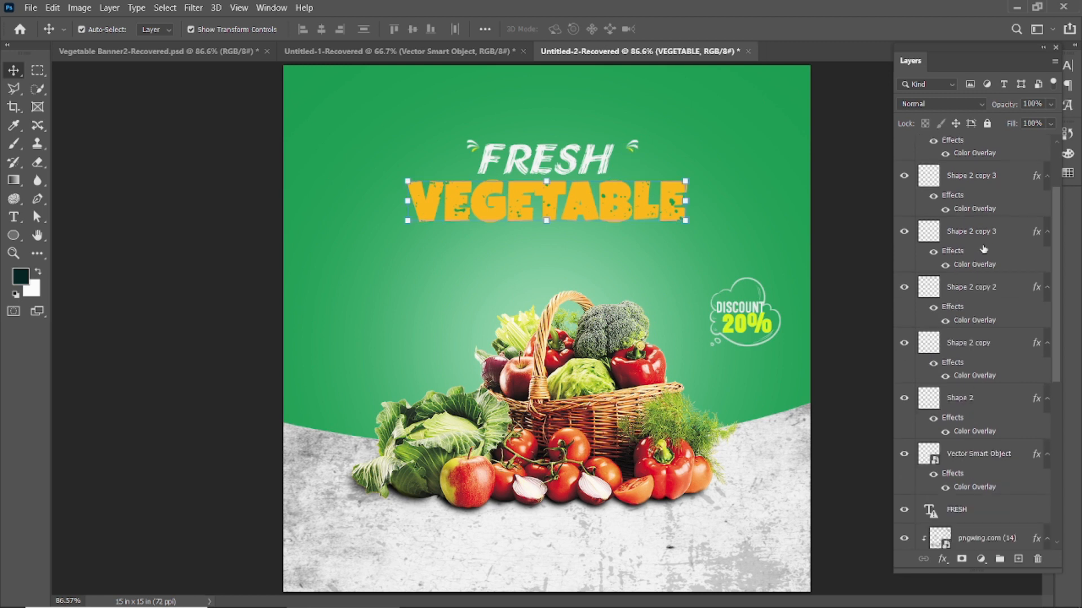
pyautogui.keyDown('shift'); pyautogui.click(973, 213); pyautogui.keyUp('shift')
pyautogui.hotkey('ctrl', 't')
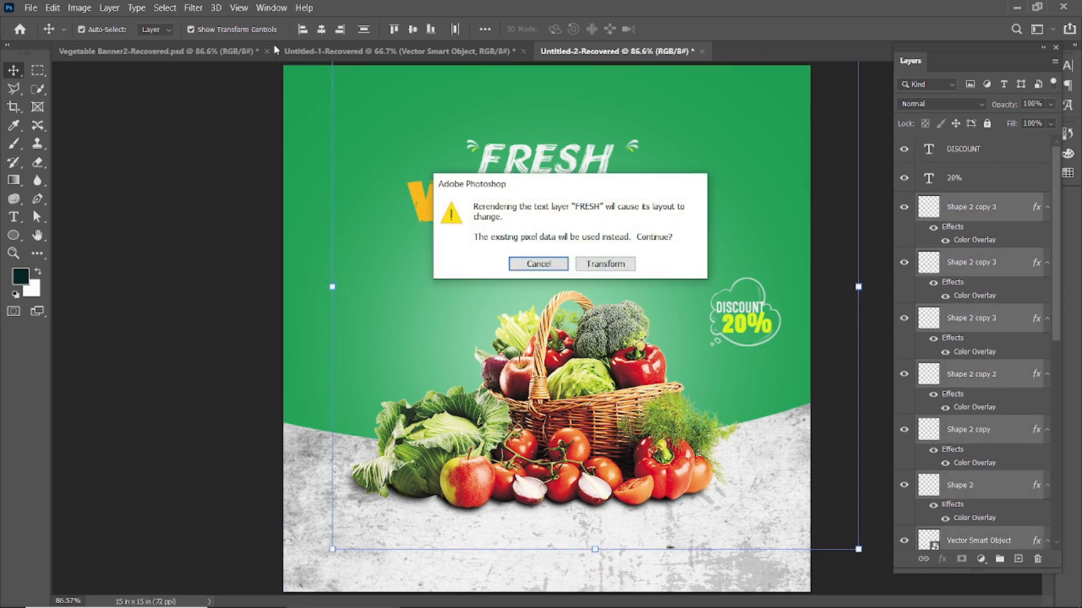
pyautogui.click(594, 268)
pyautogui.moveTo(554, 195); pyautogui.dragTo(553, 163)
pyautogui.click(884, 225)
# - Adjust the thought bubble outline's position slightly around the DISCOUNT 20% text
pyautogui.scroll(3, 812, 268)
pyautogui.moveTo(759, 265); pyautogui.dragTo(757, 294)
pyautogui.scroll(3, 758, 304)
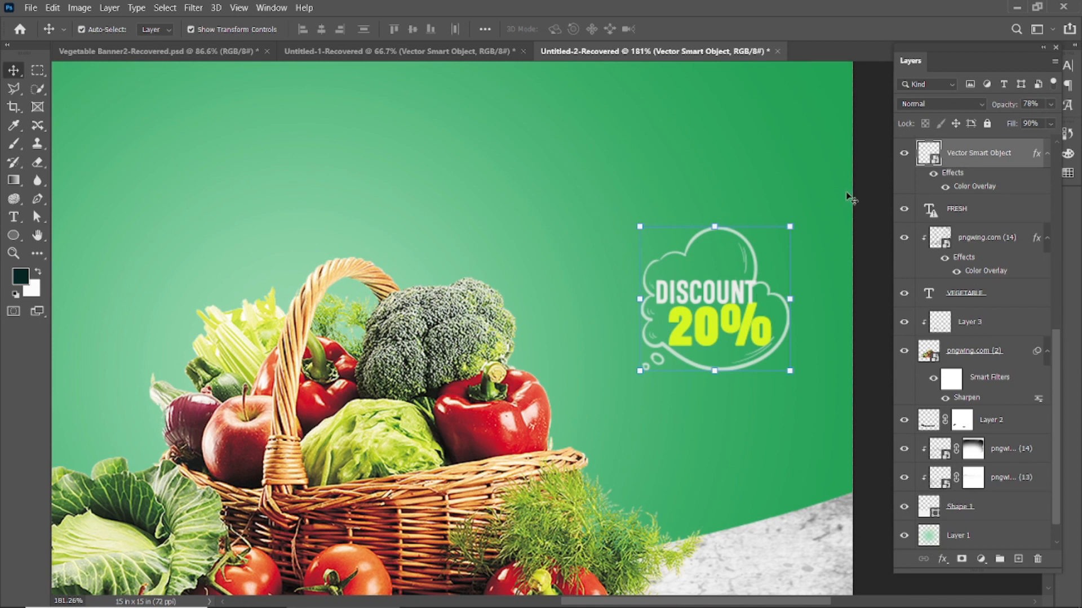
pyautogui.click(752, 232)
pyautogui.hotkey('ctrl', '0')
# - Add a new layer directly above Layer 1 and set the foreground colour to light green #97d9af
pyautogui.scroll(-1, 964, 463)
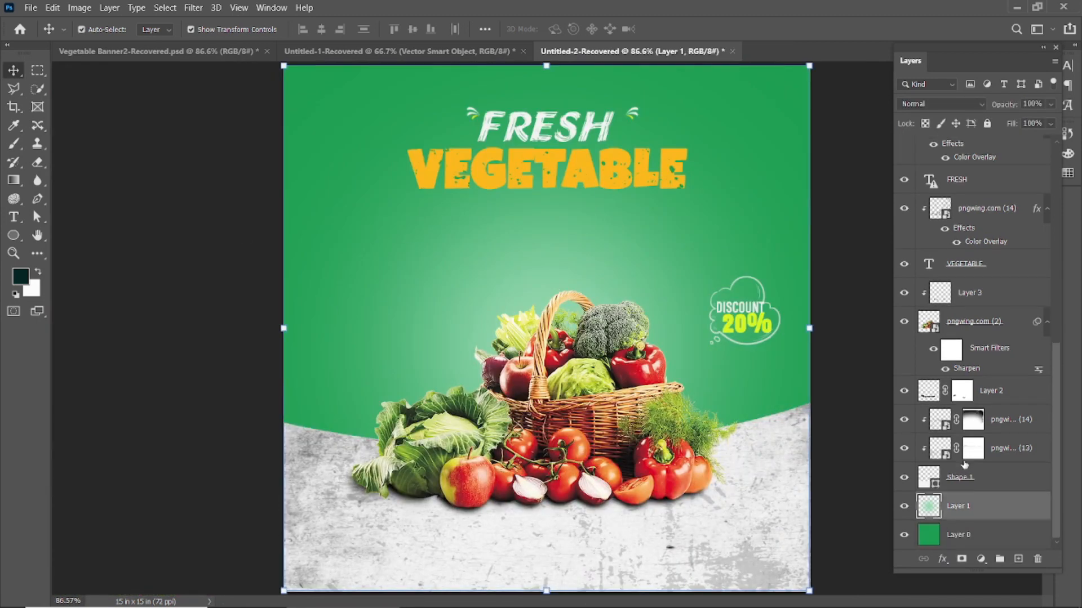
pyautogui.click(1018, 559)
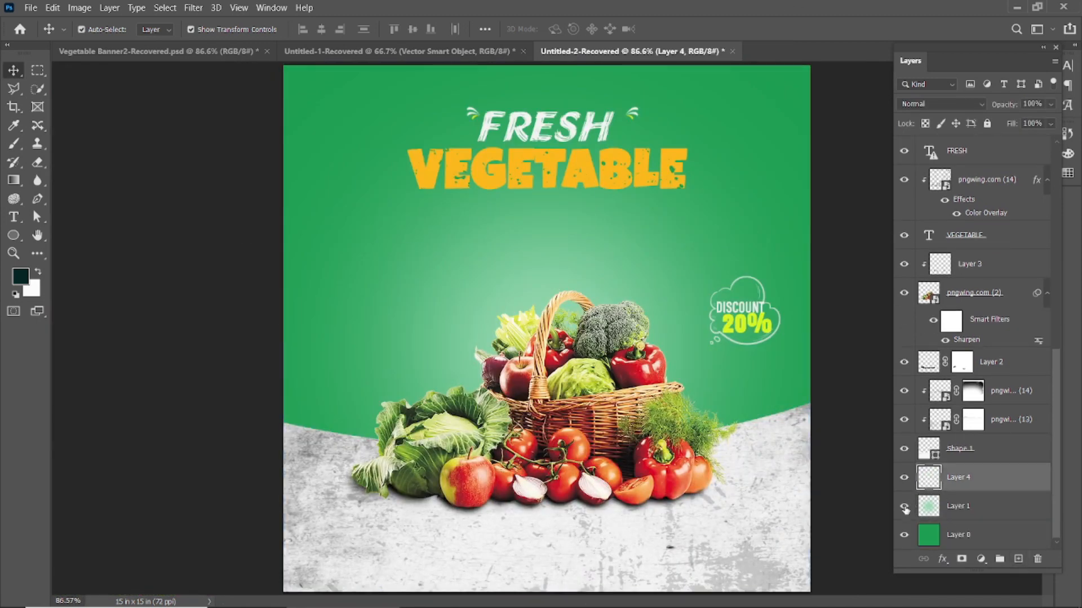
pyautogui.click(904, 507)
pyautogui.click(904, 507)
pyautogui.click(20, 276)
pyautogui.write('97d9a')
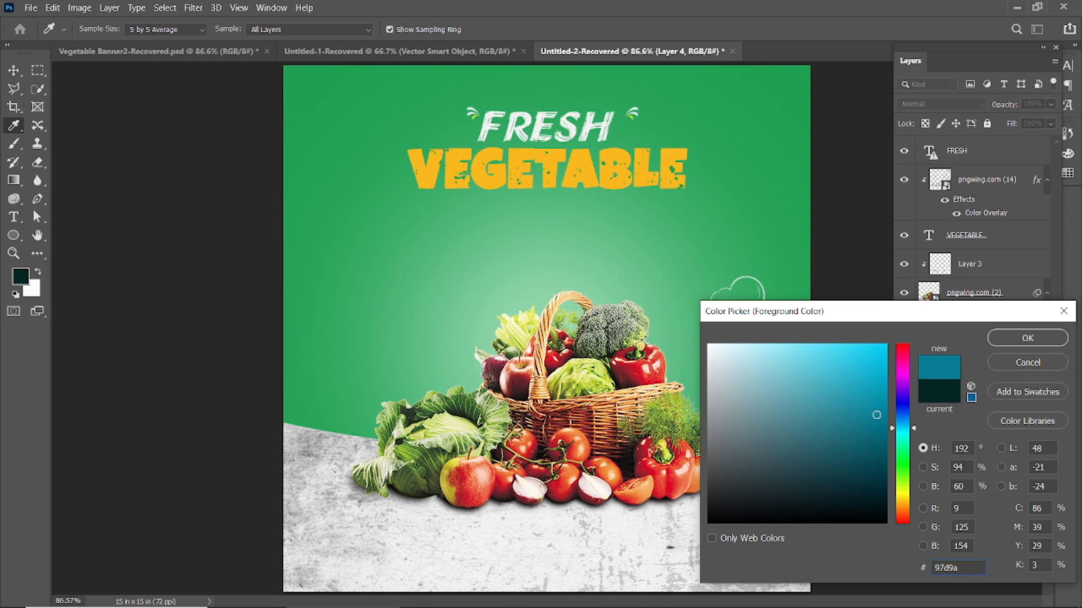
pyautogui.write('f')
pyautogui.press('Return')
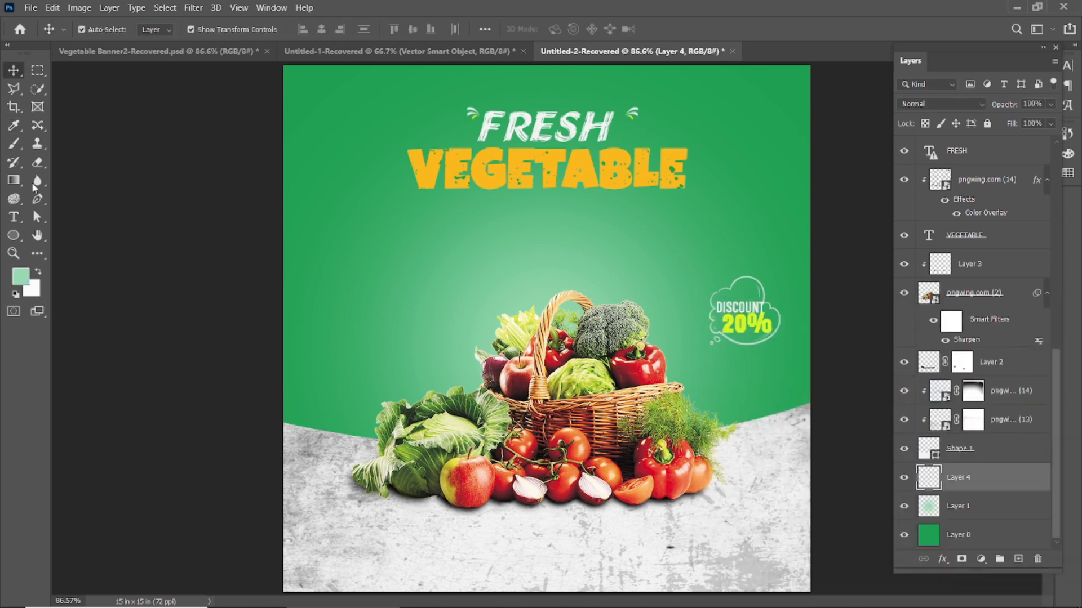
# - Hide Layer 1 and paint a soft light-green glow behind the basket on the new layer with a 900 px brush
pyautogui.press('b')
pyautogui.click(904, 506)
pyautogui.press('[')
pyautogui.click(561, 416)
pyautogui.hotkey('ctrl', 'z')
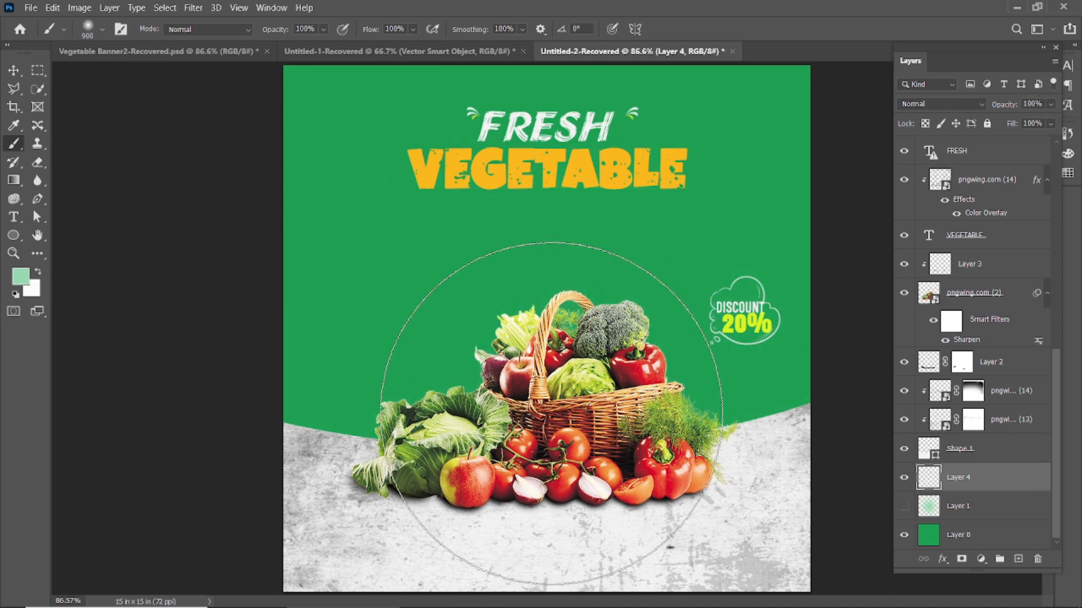
pyautogui.click(551, 415)
# - Lock the background, basket and discount bubble layers together, and clear the selection
pyautogui.press('v')
pyautogui.moveTo(193, 227); pyautogui.dragTo(885, 597)
pyautogui.click(986, 123)
pyautogui.click(244, 86)
pyautogui.moveTo(335, 107); pyautogui.dragTo(696, 241)
pyautogui.moveTo(604, 172); pyautogui.dragTo(608, 168)
pyautogui.press('ctrl')
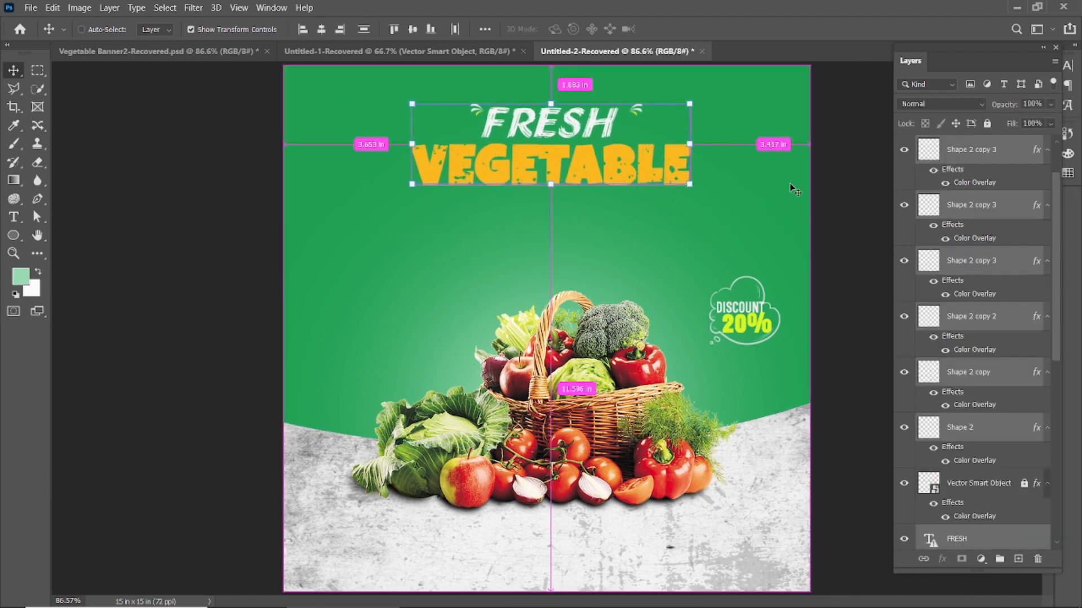
pyautogui.hotkey('ctrl', 'z')
pyautogui.click(673, 180)
pyautogui.scroll(-2, 966, 510)
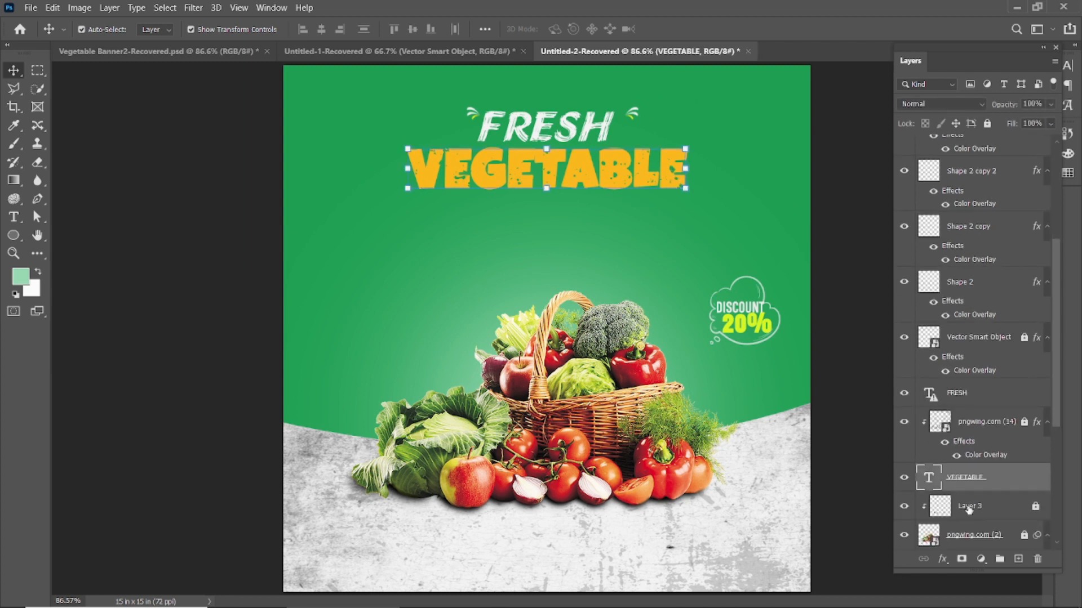
pyautogui.click(845, 327)
# - Select the whole FRESH VEGETABLE title with its accent strokes and nudge it slightly upward
pyautogui.moveTo(357, 101); pyautogui.dragTo(749, 200)
pyautogui.moveTo(610, 165)
pyautogui.mouseDown()
pyautogui.moveTo(622, 165)
pyautogui.moveTo(610, 163)
pyautogui.mouseUp()
pyautogui.click(305, 300)
pyautogui.scroll(-1, 304, 301)
pyautogui.scroll(1, 307, 301)
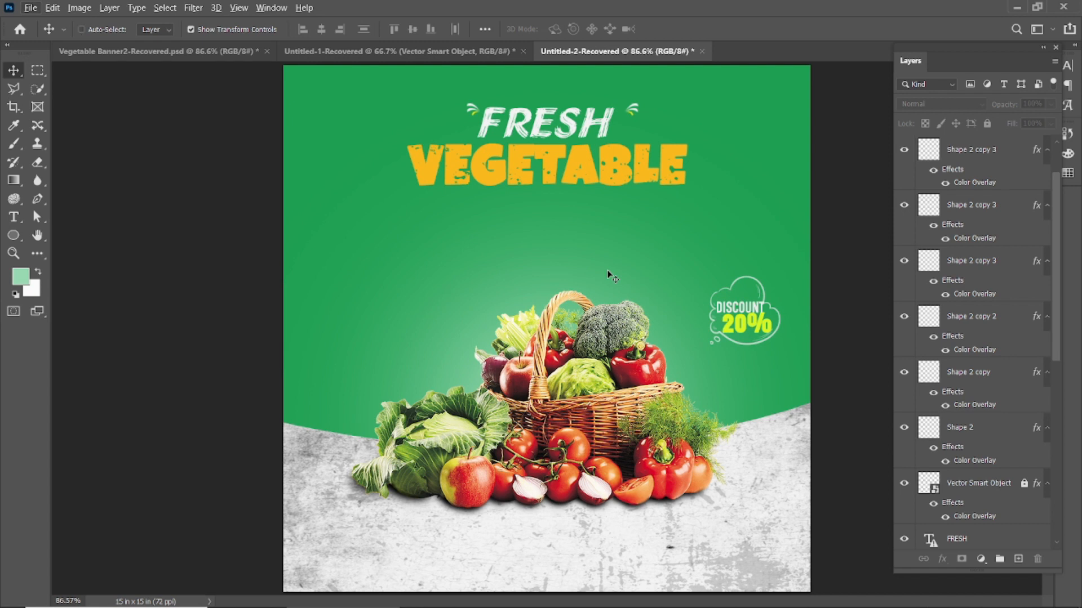
# - Add a Lorem Ipsum text line below the title's left end in Montserrat Light at 18 pt
pyautogui.click(14, 217)
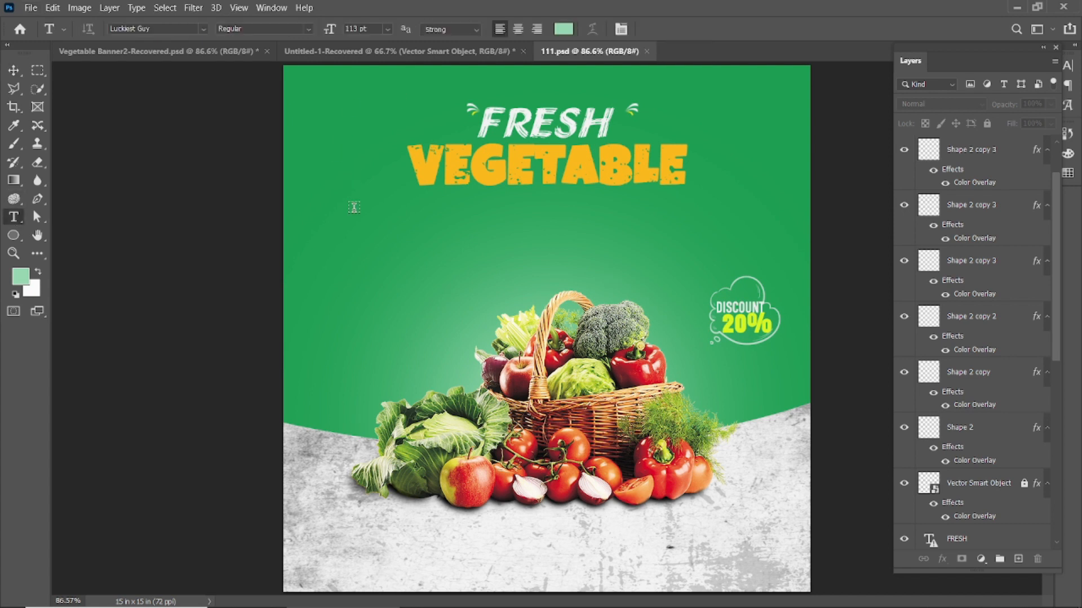
pyautogui.click(346, 225)
pyautogui.moveTo(331, 32); pyautogui.dragTo(296, 33)
pyautogui.write('mont')
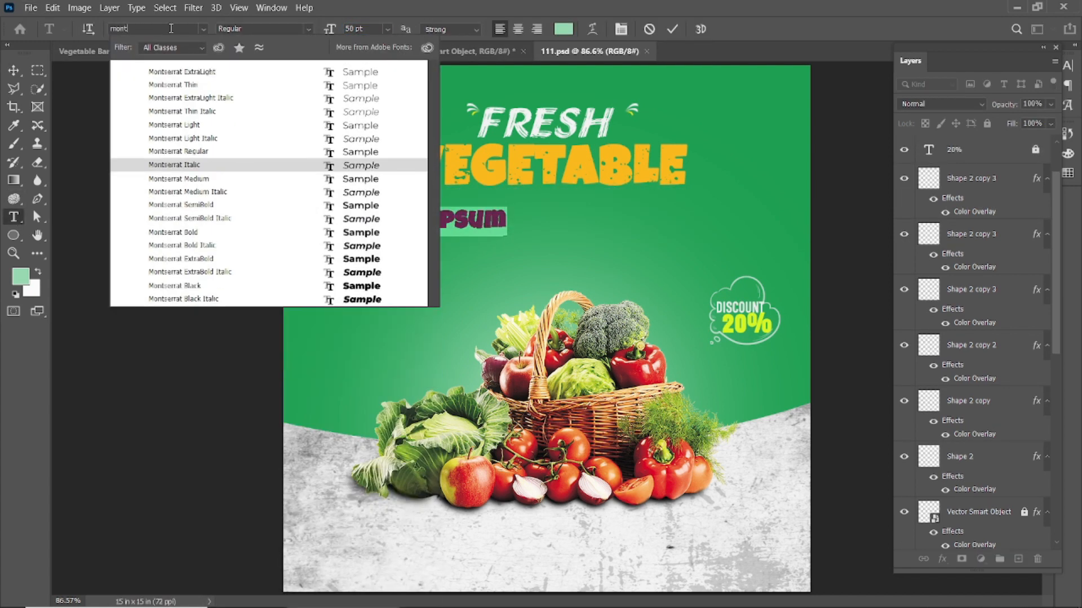
pyautogui.click(222, 129)
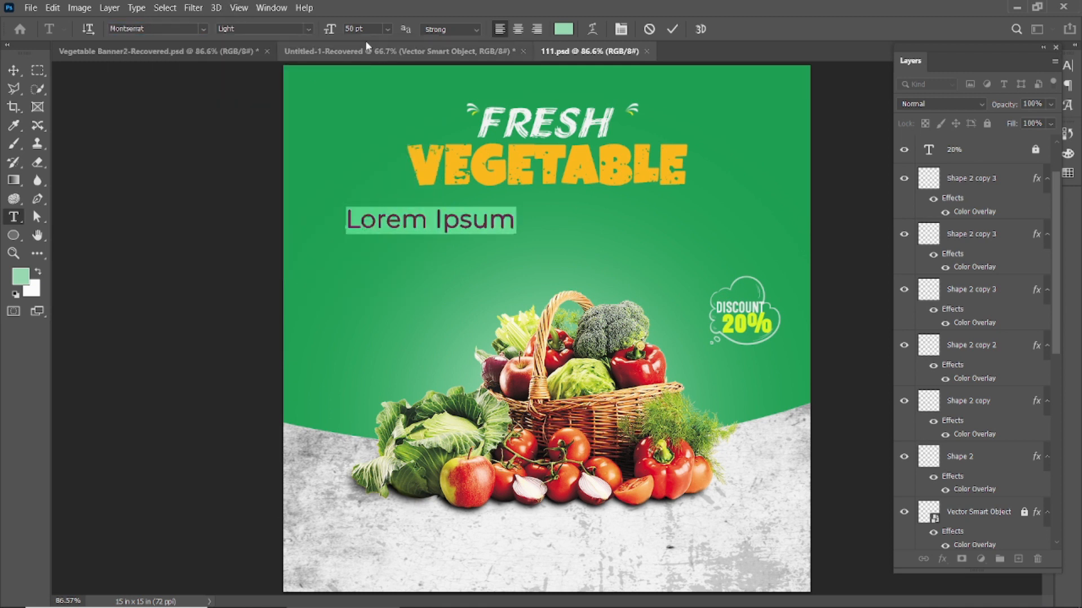
pyautogui.moveTo(331, 32); pyautogui.dragTo(310, 37)
pyautogui.click(672, 29)
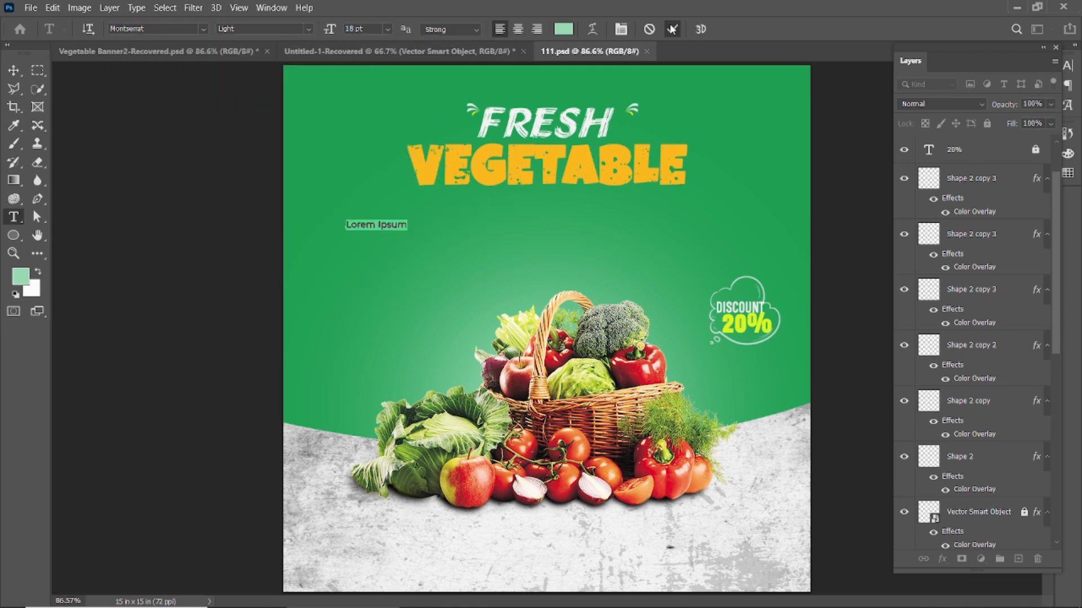
# - Replace the placeholder text with LOGO HERE and set the word LOGO to Montserrat SemiBold
pyautogui.doubleClick(369, 224)
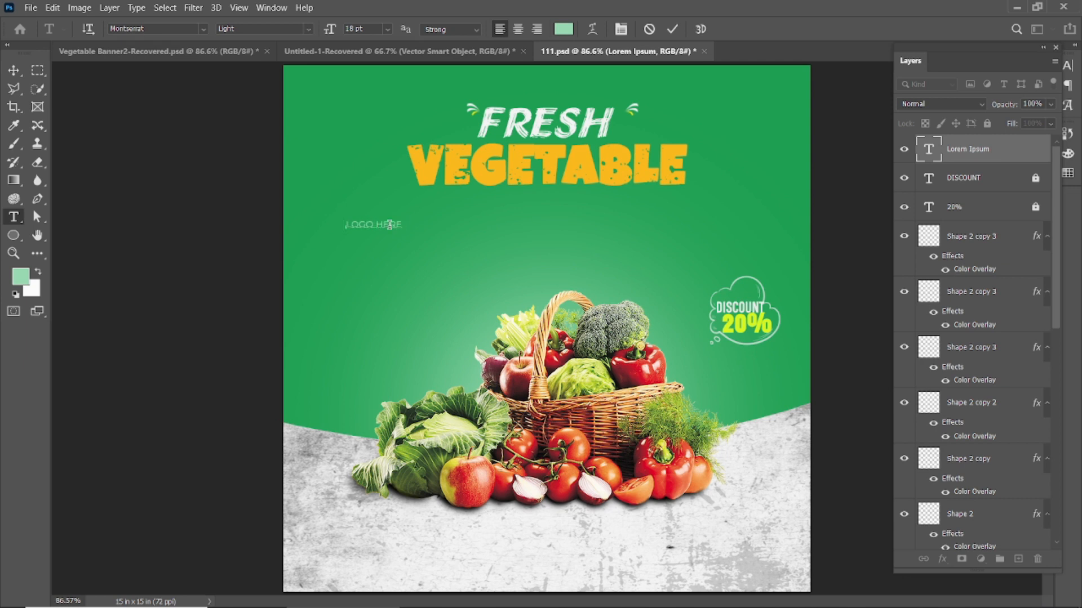
pyautogui.click(676, 29)
pyautogui.scroll(3, 377, 228)
pyautogui.doubleClick(361, 220)
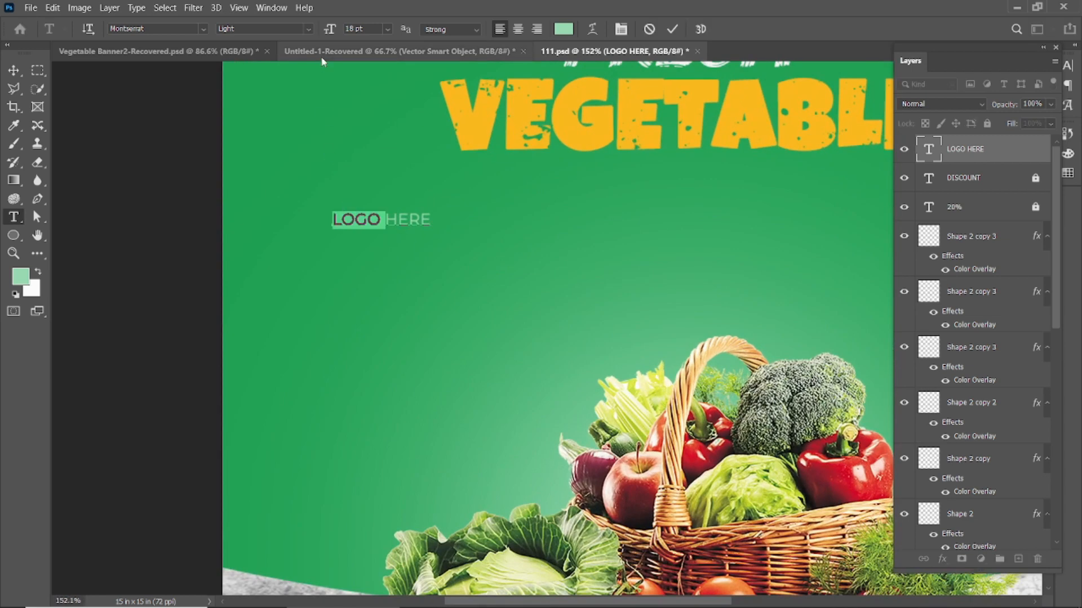
pyautogui.click(308, 29)
pyautogui.click(248, 154)
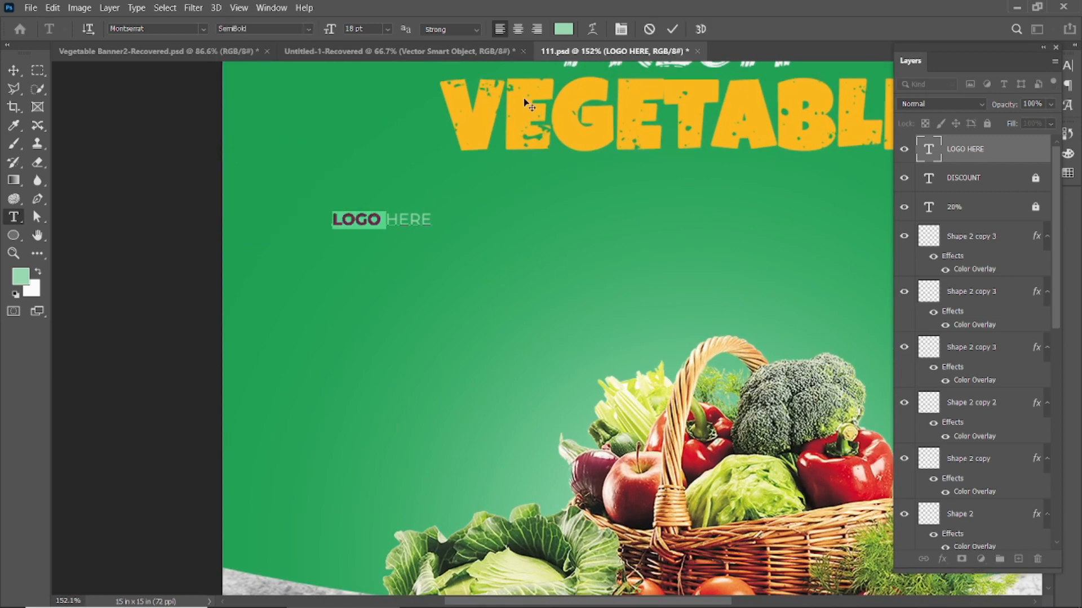
# - Place the grape icon beside the start of LOGO HERE and apply a Color Overlay of #ececec to it
pyautogui.click(169, 116)
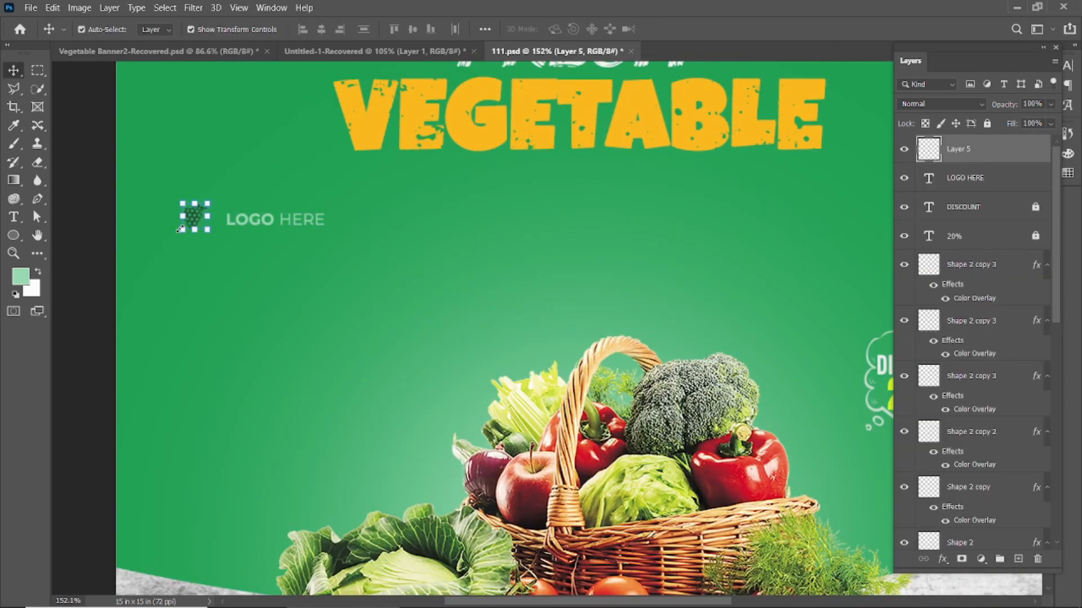
pyautogui.scroll(3, 178, 229)
pyautogui.click(941, 559)
pyautogui.click(975, 502)
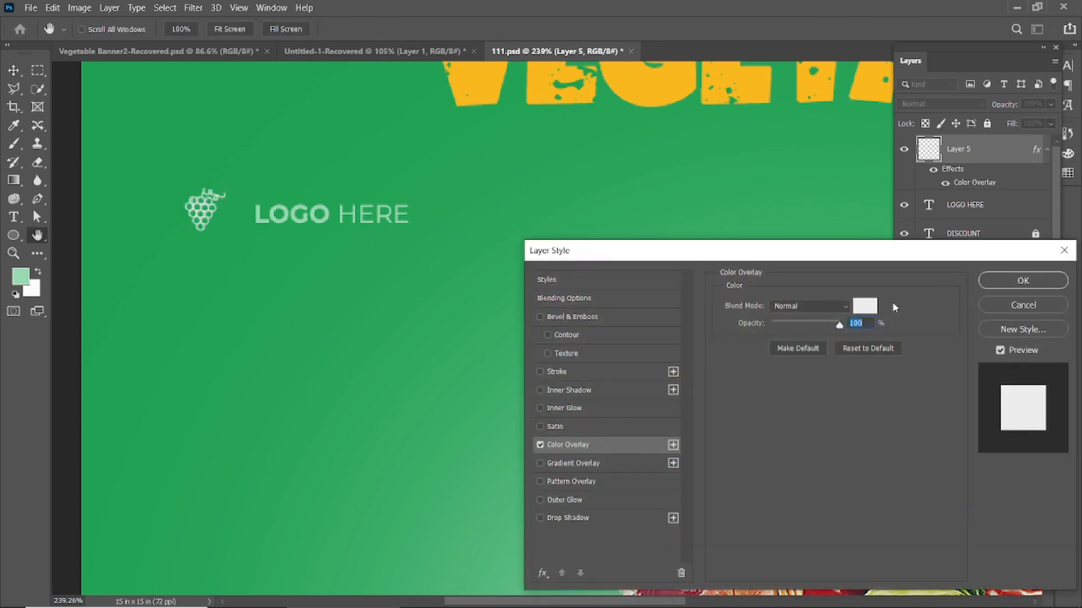
pyautogui.click(864, 306)
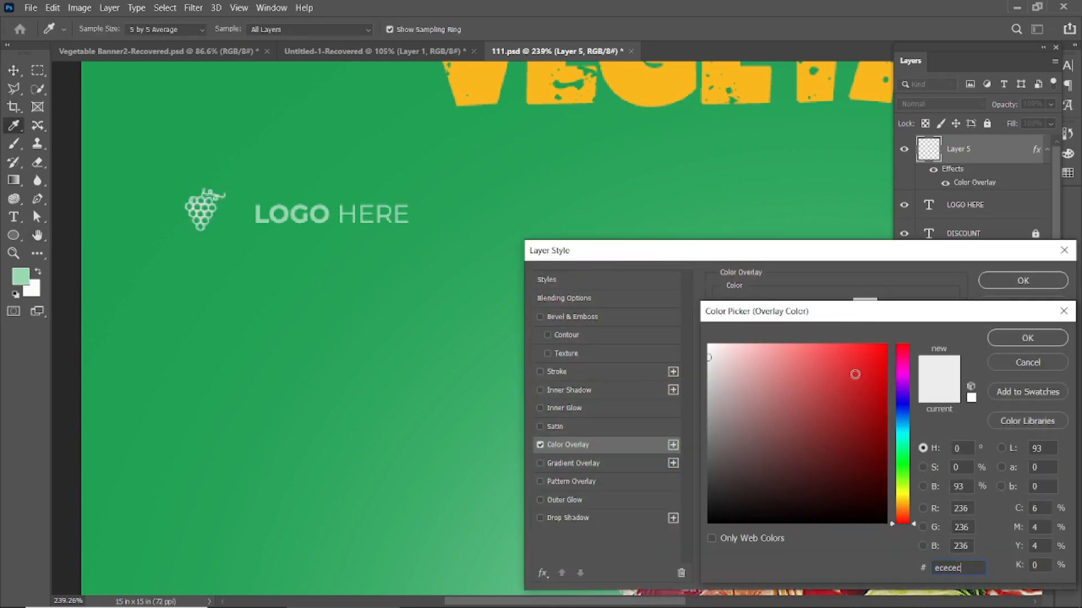
pyautogui.click(1027, 338)
pyautogui.click(1023, 281)
pyautogui.scroll(-5, 180, 223)
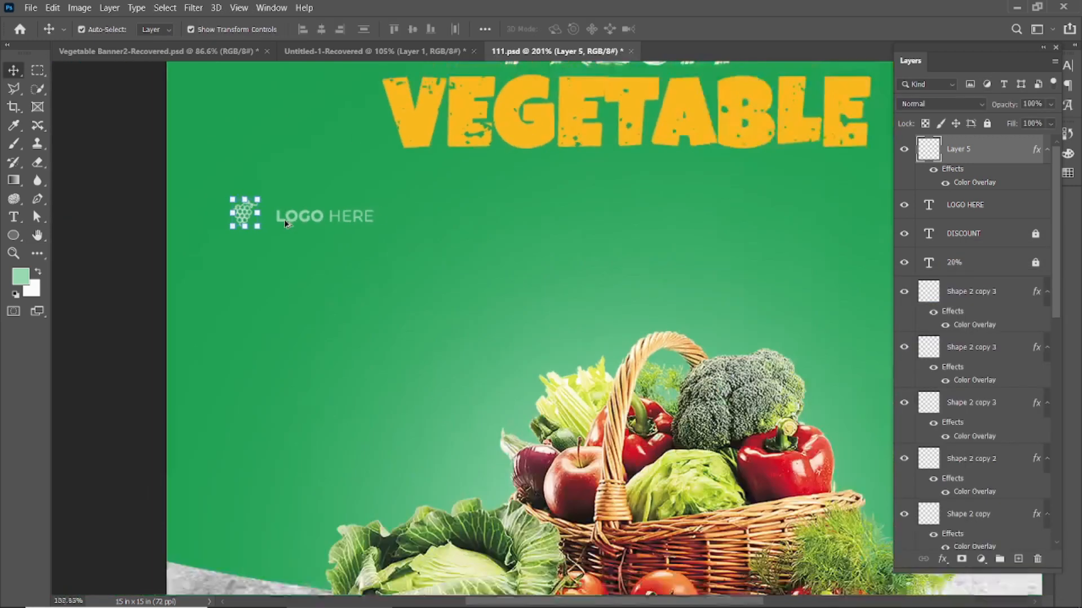
# - Recolor the whole LOGO HERE text to light grey to match the grape icon, and clear the selection
pyautogui.doubleClick(290, 215)
pyautogui.scroll(2, 291, 214)
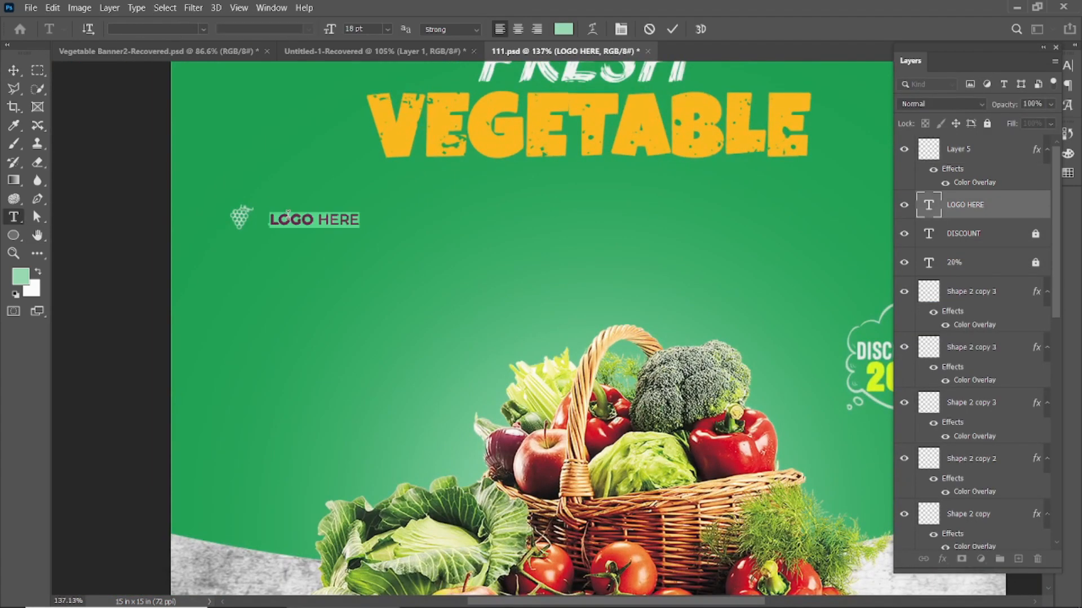
pyautogui.click(556, 30)
pyautogui.click(716, 362)
pyautogui.click(1004, 338)
pyautogui.click(672, 29)
pyautogui.click(14, 70)
pyautogui.click(309, 230)
pyautogui.scroll(-4, 309, 231)
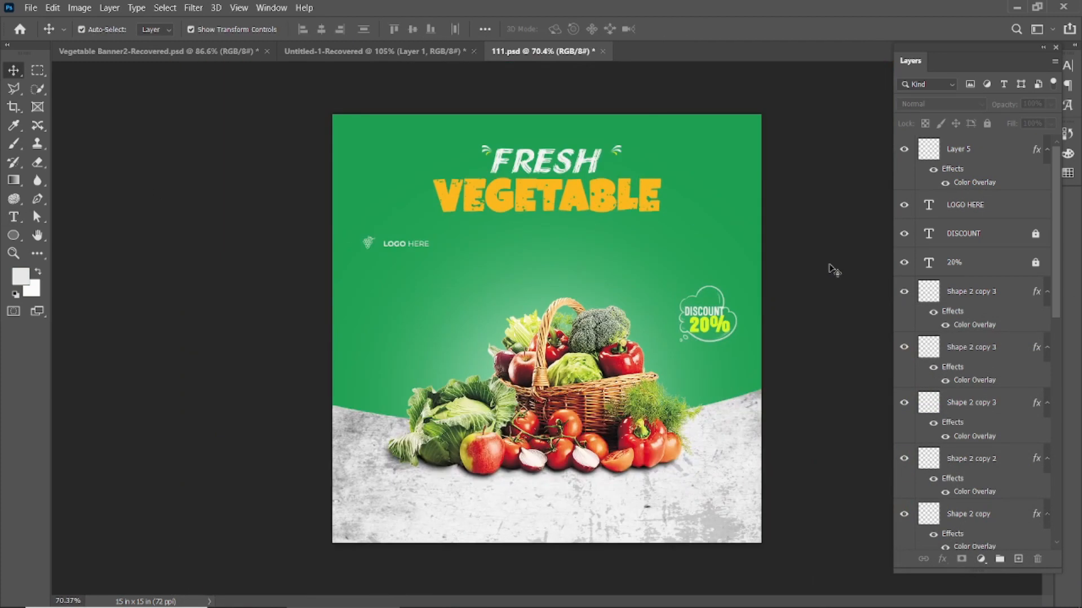
# - Create a 1080 × 1080 px rectangle with no fill and a thin light stroke as the banner's frame
pyautogui.moveTo(15, 238); pyautogui.dragTo(56, 234)
pyautogui.click(473, 249)
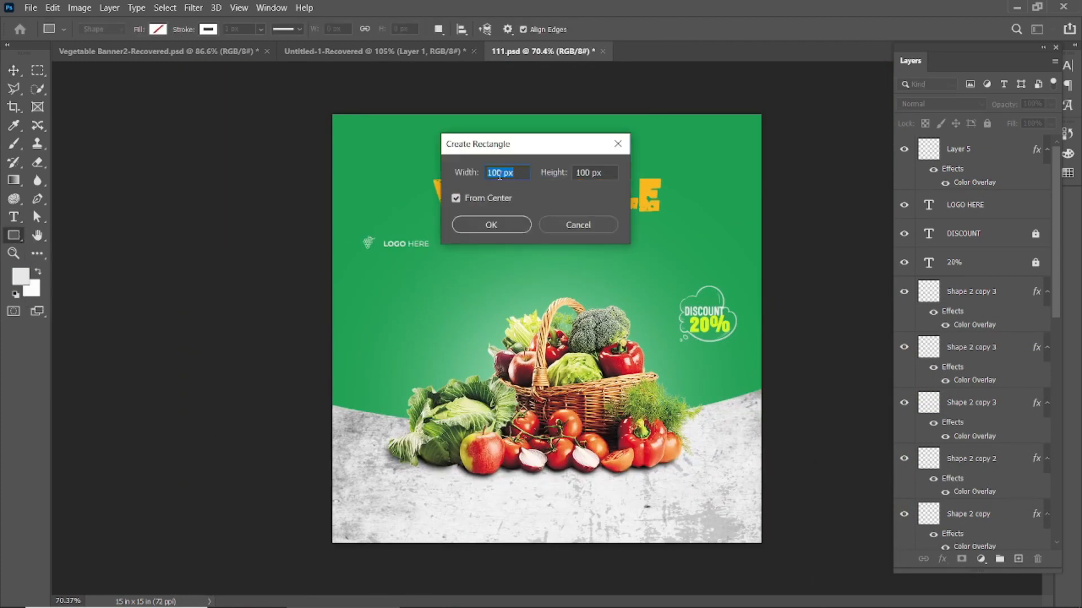
pyautogui.click(523, 227)
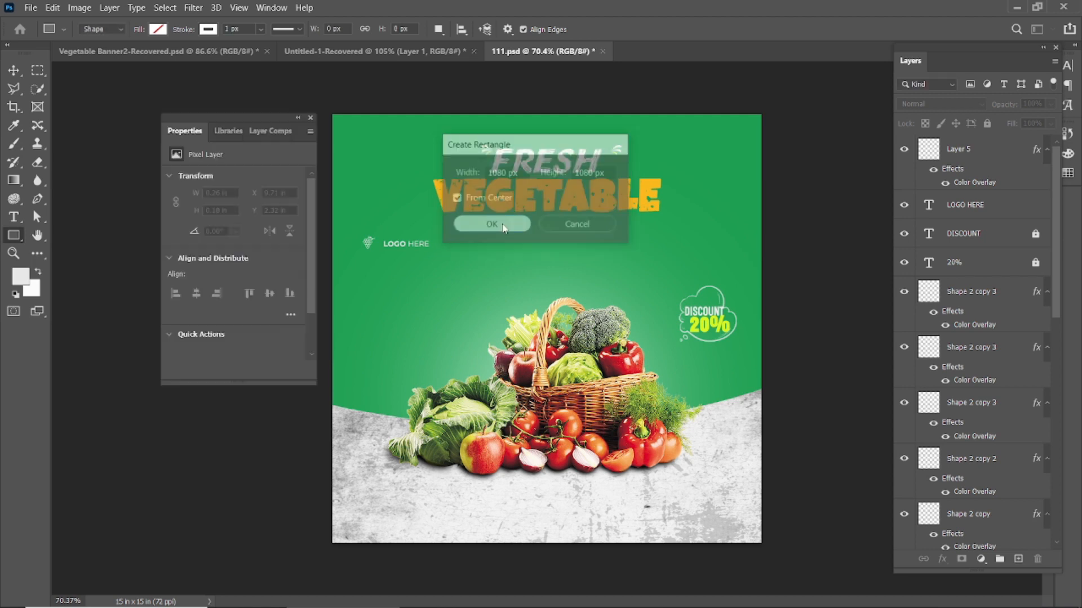
pyautogui.click(314, 120)
# - Scale the frame rectangle to 93.17%, center it on the canvas with an even margin, and lock its layer
pyautogui.hotkey('ctrl', 't')
pyautogui.moveTo(316, 97); pyautogui.dragTo(394, 151)
pyautogui.moveTo(760, 117); pyautogui.dragTo(741, 123)
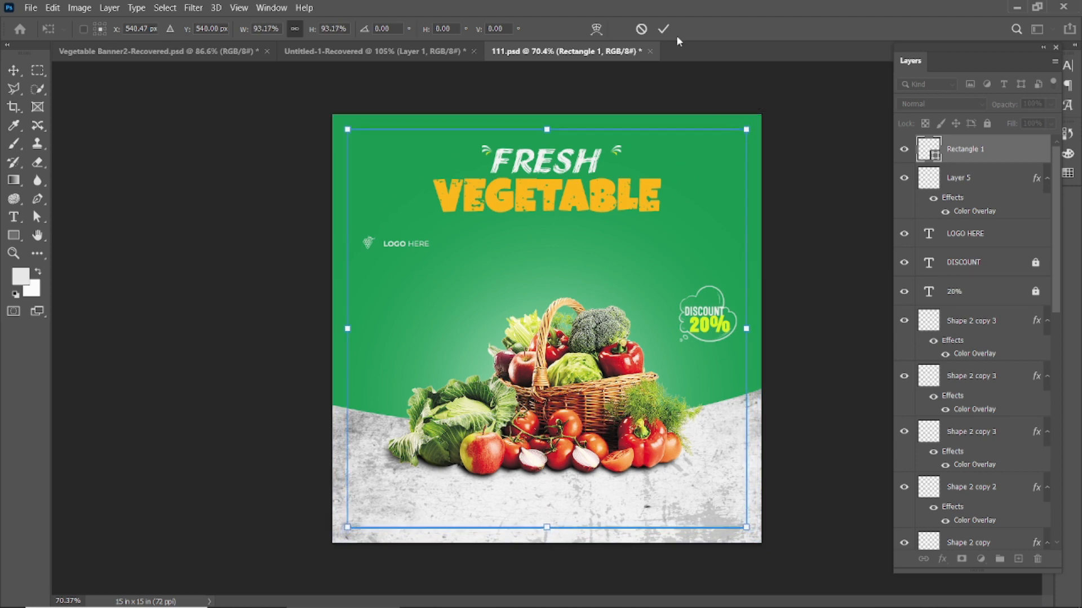
pyautogui.click(663, 29)
pyautogui.click(986, 123)
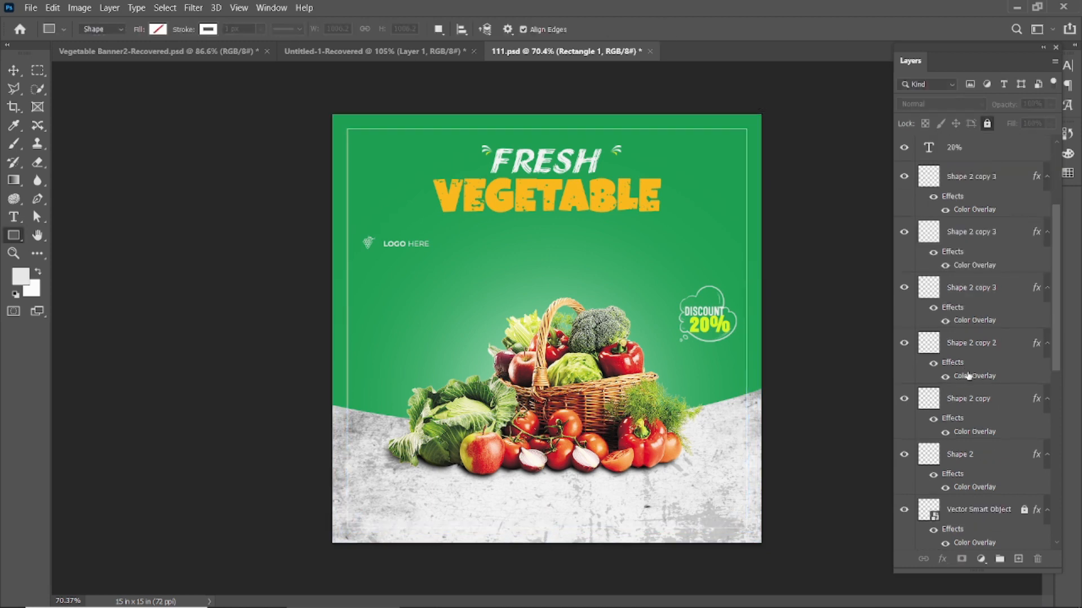
# - Unlock the discount bubble, basket, ground and green background layers, keeping the frame locked, and clear the selection
pyautogui.scroll(-10, 958, 394)
pyautogui.scroll(-3, 952, 451)
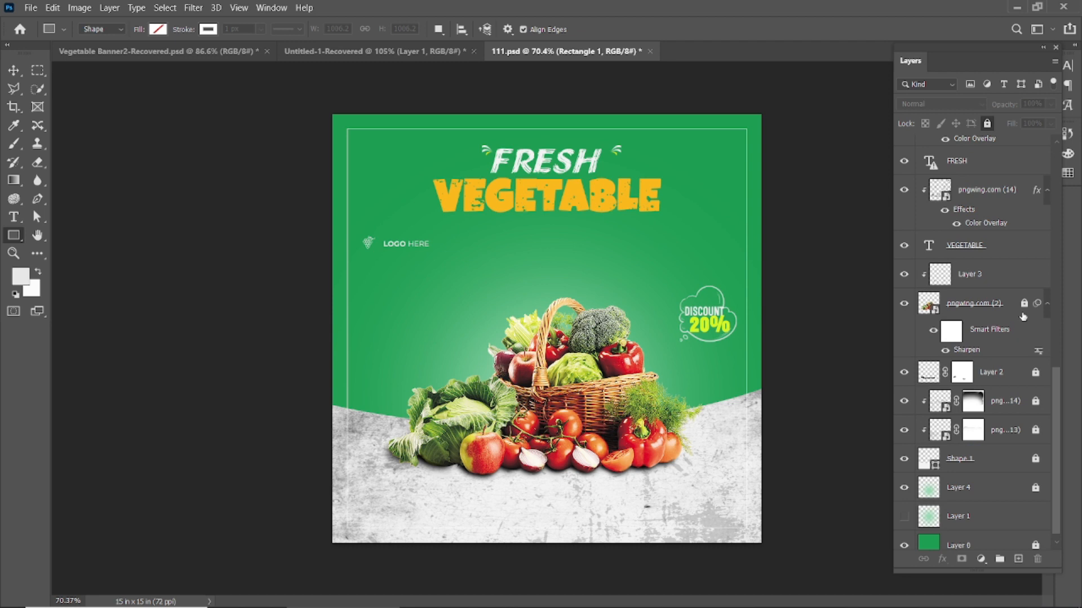
pyautogui.click(1035, 373)
pyautogui.click(1035, 428)
pyautogui.click(1035, 535)
pyautogui.click(482, 170)
pyautogui.click(585, 225)
pyautogui.press('v')
# - Select the grape icon and LOGO HERE together and move them into the frame's upper-left corner area
pyautogui.scroll(5, 367, 236)
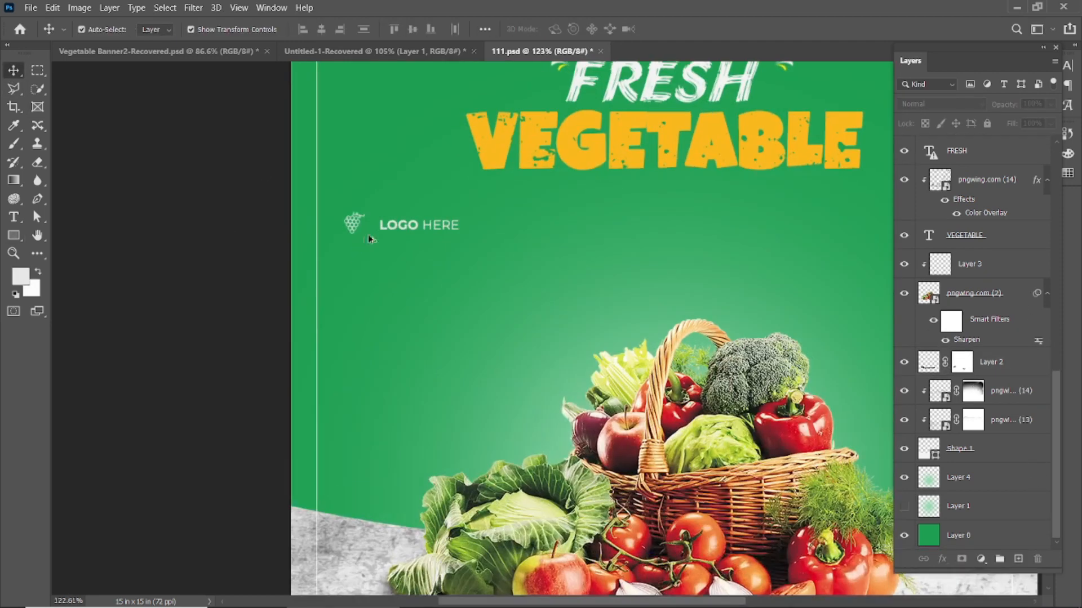
pyautogui.click(352, 229)
pyautogui.scroll(-5, 370, 228)
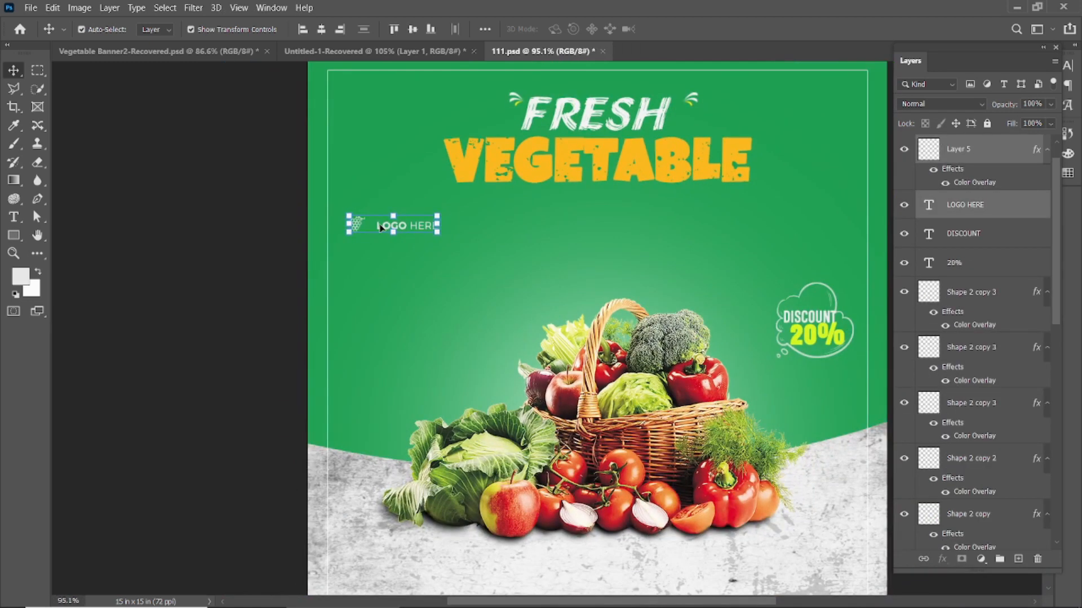
pyautogui.keyDown('shift'); pyautogui.click(383, 225); pyautogui.keyUp('shift')
pyautogui.moveTo(383, 222); pyautogui.dragTo(365, 79)
pyautogui.scroll(7, 349, 85)
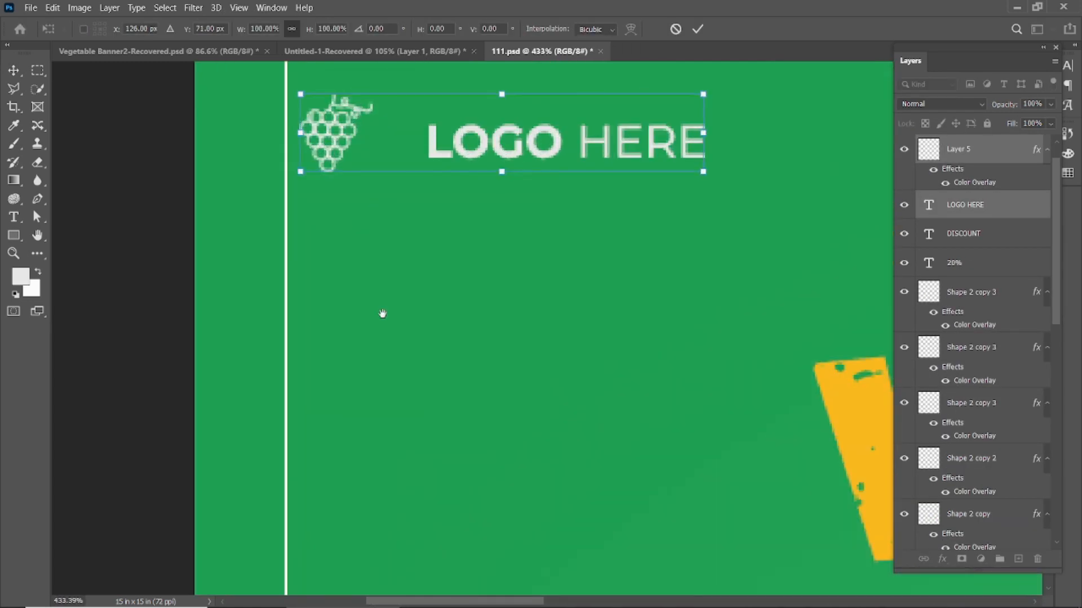
pyautogui.click(698, 31)
# - Snap the grape icon into the frame's upper-left corner and move LOGO HERE close beside it
pyautogui.scroll(-5, 428, 224)
pyautogui.moveTo(516, 230); pyautogui.dragTo(397, 304)
pyautogui.click(397, 304)
pyautogui.click(261, 259)
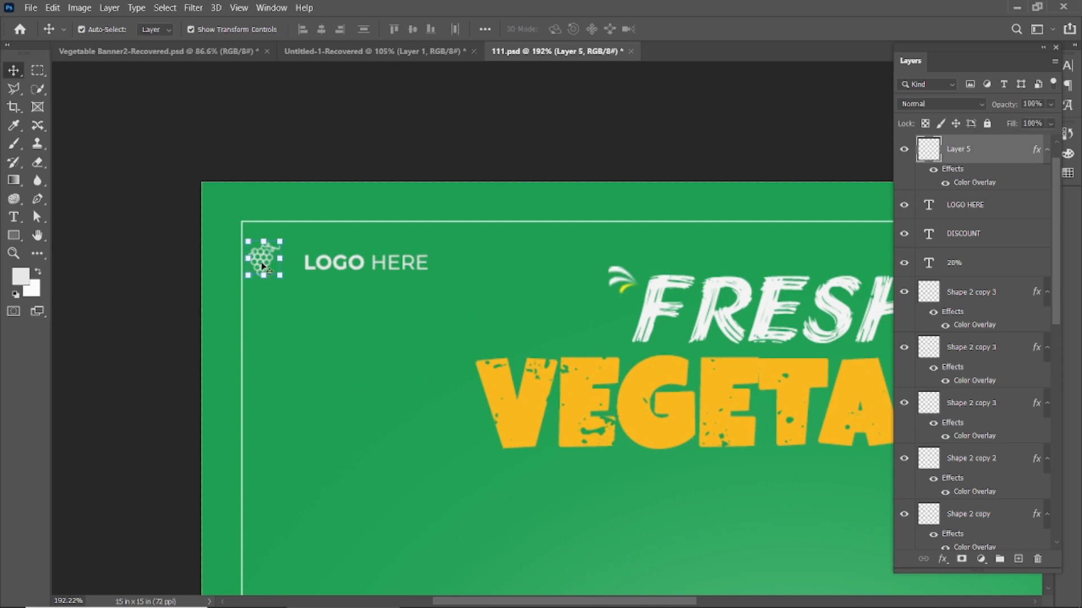
pyautogui.hotkey('ctrl', 't')
pyautogui.moveTo(266, 258); pyautogui.dragTo(260, 238)
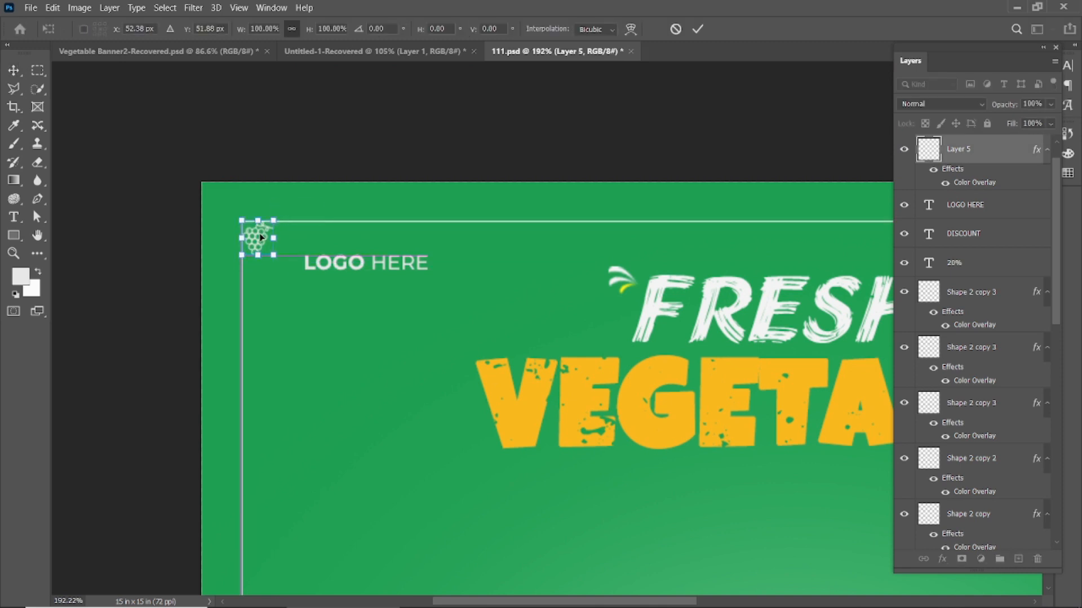
pyautogui.click(698, 29)
pyautogui.moveTo(330, 267); pyautogui.dragTo(303, 241)
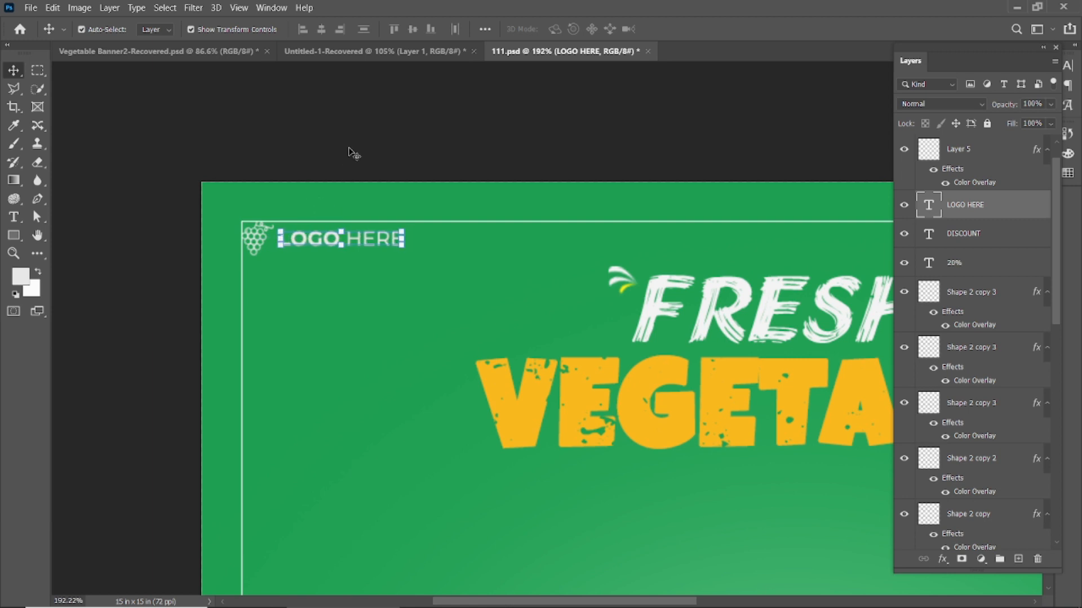
pyautogui.click(354, 153)
pyautogui.hotkey('ctrl', '0')
# - Set the LOGO HERE text size to 15 pt and clear the selection
pyautogui.doubleClick(341, 90)
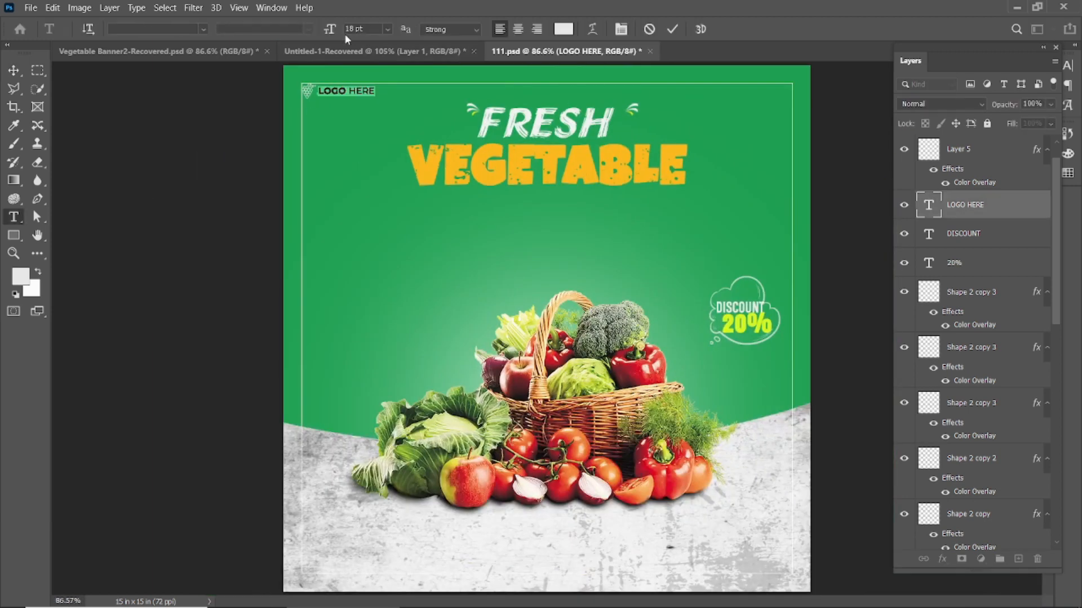
pyautogui.click(672, 29)
pyautogui.press('v')
pyautogui.click(171, 184)
pyautogui.scroll(-2, 189, 251)
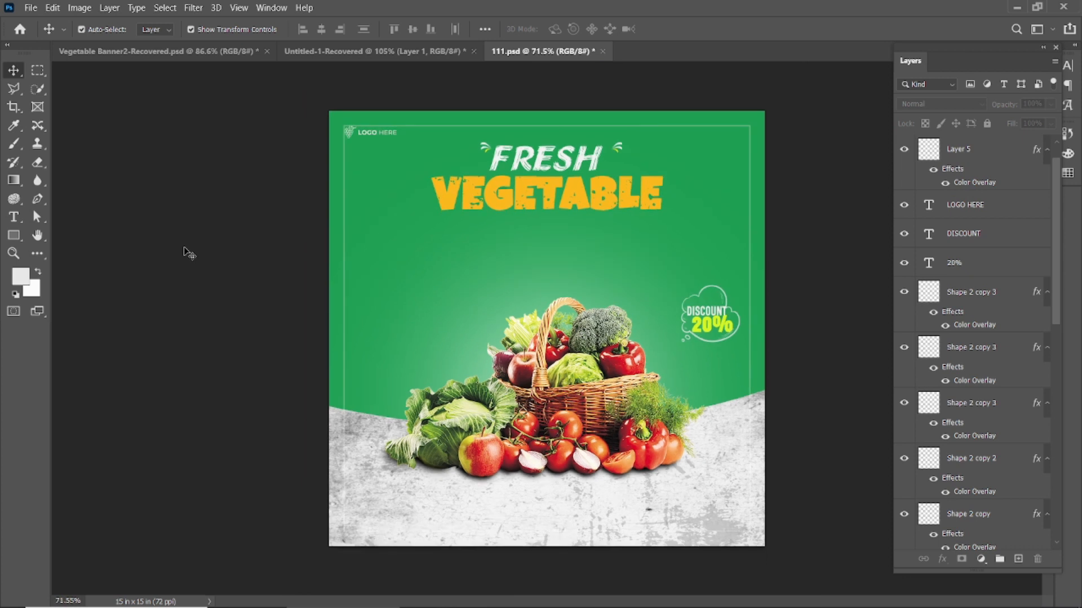
pyautogui.scroll(1, 236, 317)
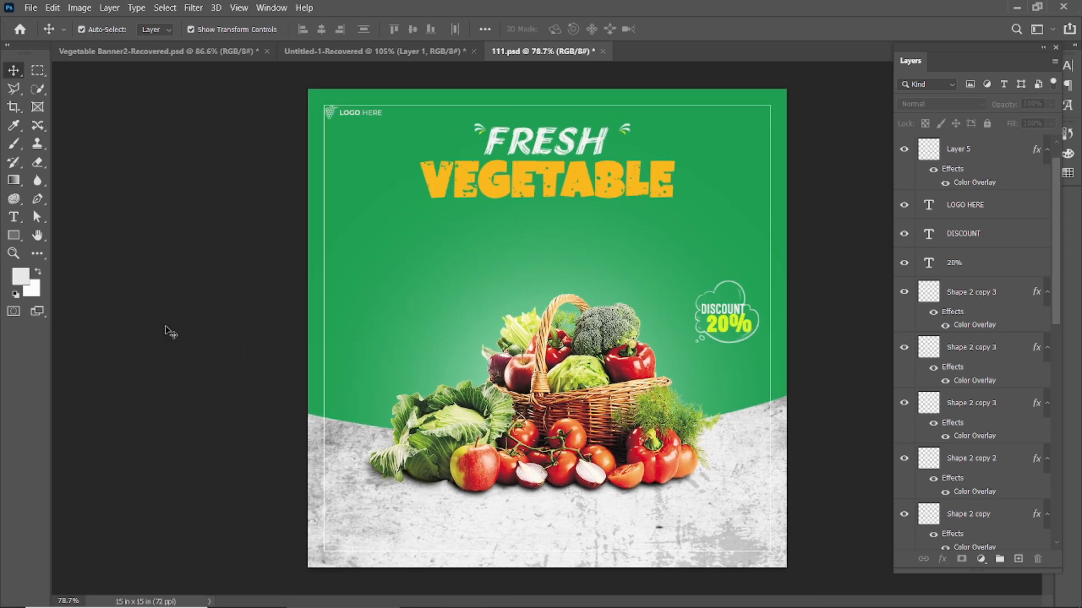
# - Add a Lorem Ipsum text line on the green area below the title in Montserrat Regular at 23 pt
pyautogui.click(13, 217)
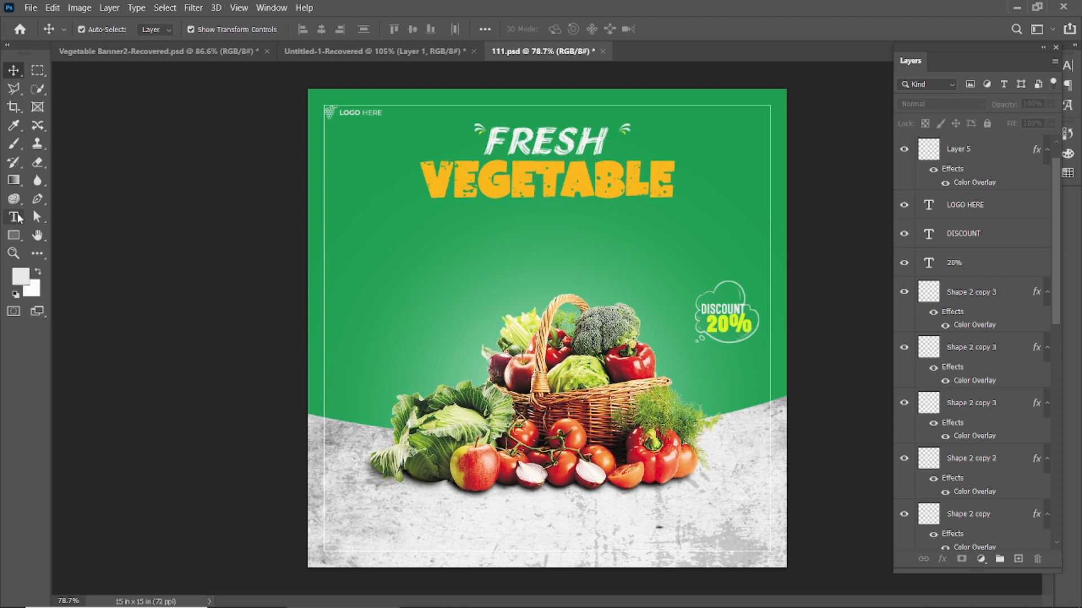
pyautogui.click(377, 255)
pyautogui.click(203, 31)
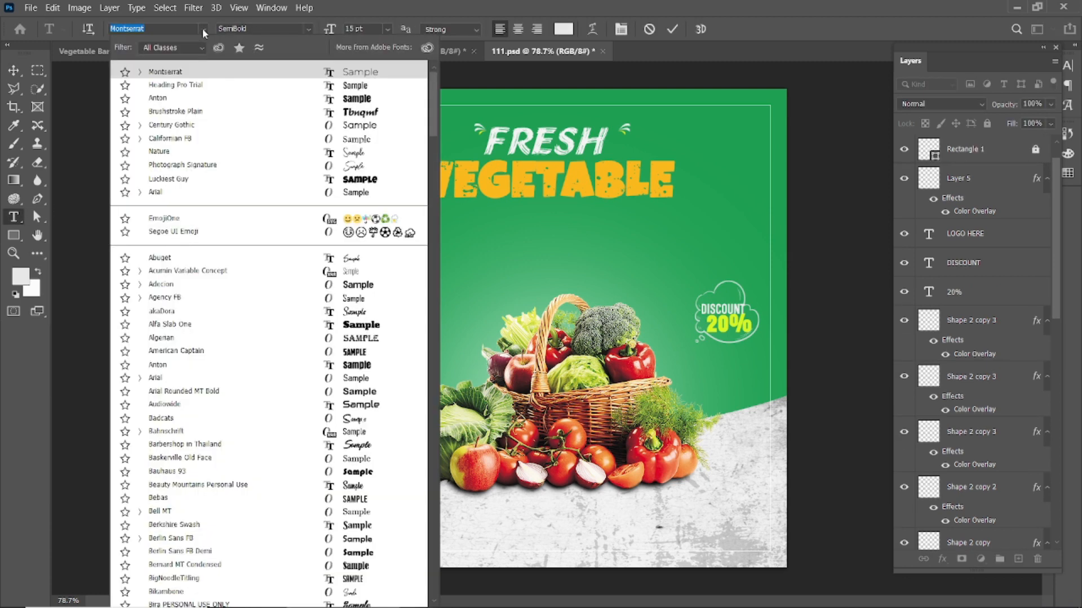
pyautogui.click(309, 31)
pyautogui.click(298, 114)
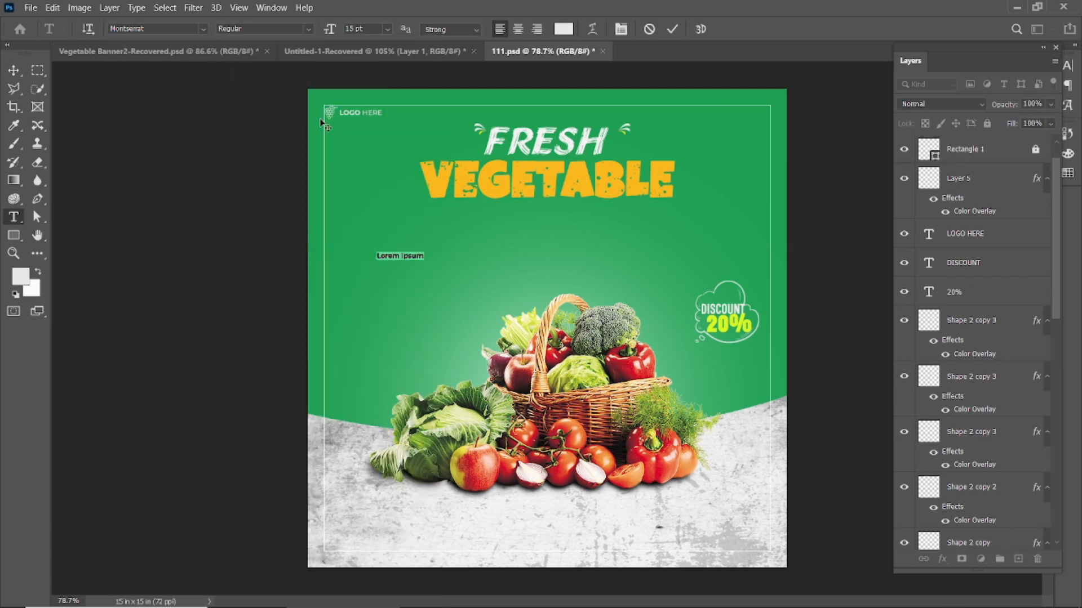
pyautogui.scroll(4, 381, 277)
pyautogui.moveTo(329, 29); pyautogui.dragTo(334, 30)
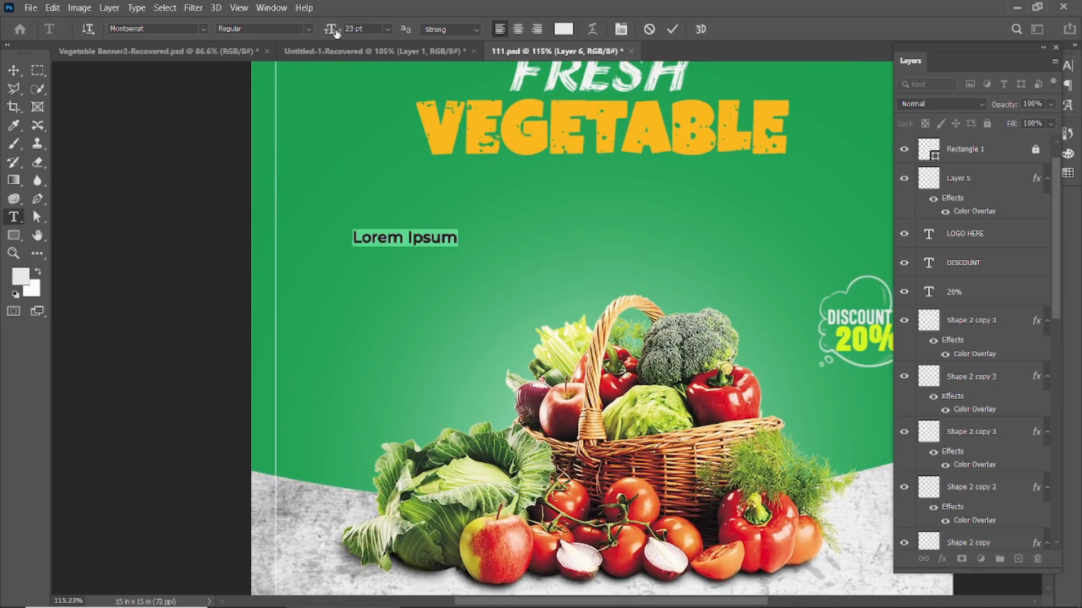
# - Replace the new placeholder text with ORDER NOW and commit it
pyautogui.scroll(4, 379, 244)
pyautogui.doubleClick(379, 241)
pyautogui.click(378, 241)
pyautogui.moveTo(340, 237); pyautogui.dragTo(523, 238)
pyautogui.write('ORDER NOW')
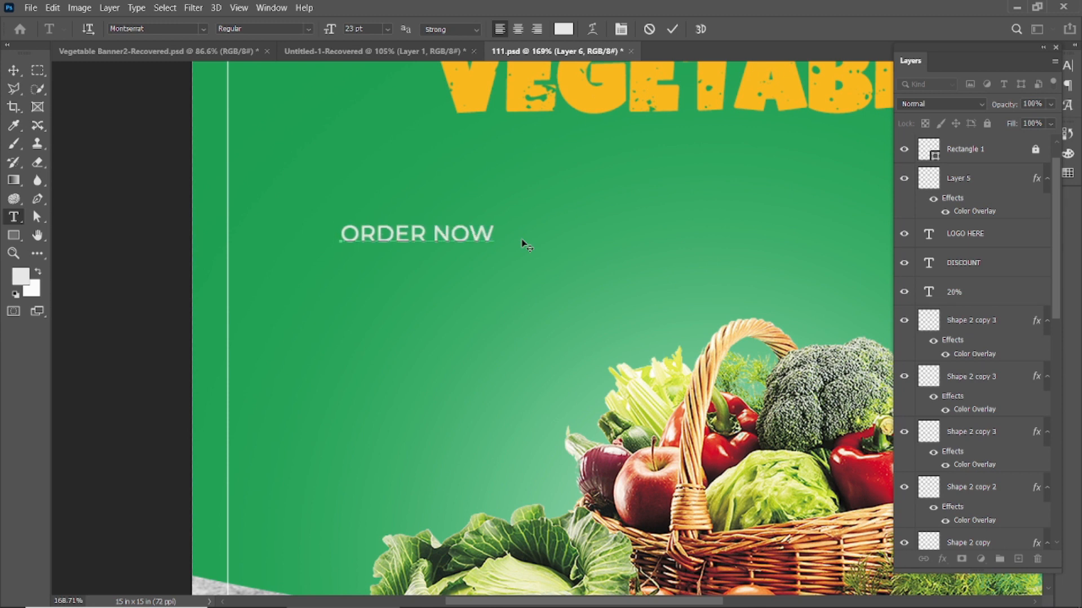
pyautogui.click(673, 29)
# - Draw a rectangle about 194 × 41 px around ORDER NOW with a light grey fill and no stroke
pyautogui.press('u')
pyautogui.scroll(2, 347, 222)
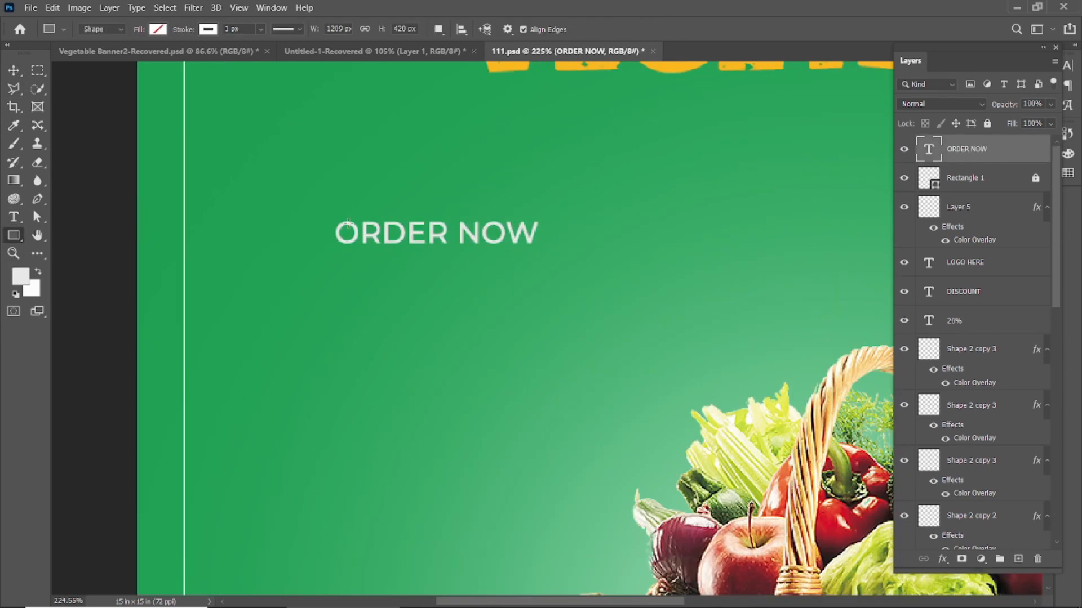
pyautogui.moveTo(318, 208); pyautogui.dragTo(562, 258)
pyautogui.click(213, 278)
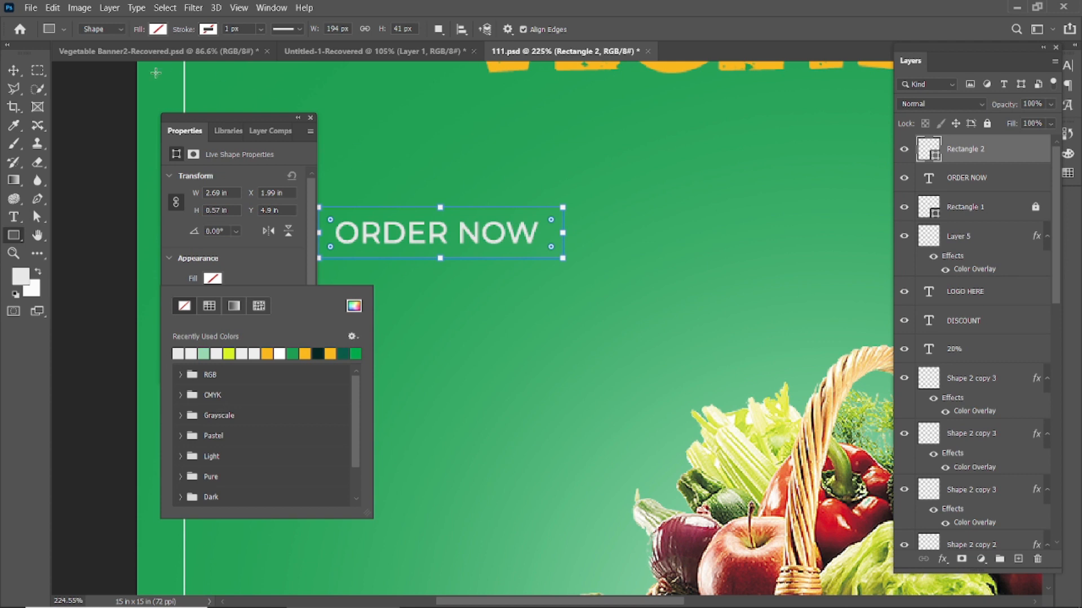
pyautogui.click(178, 353)
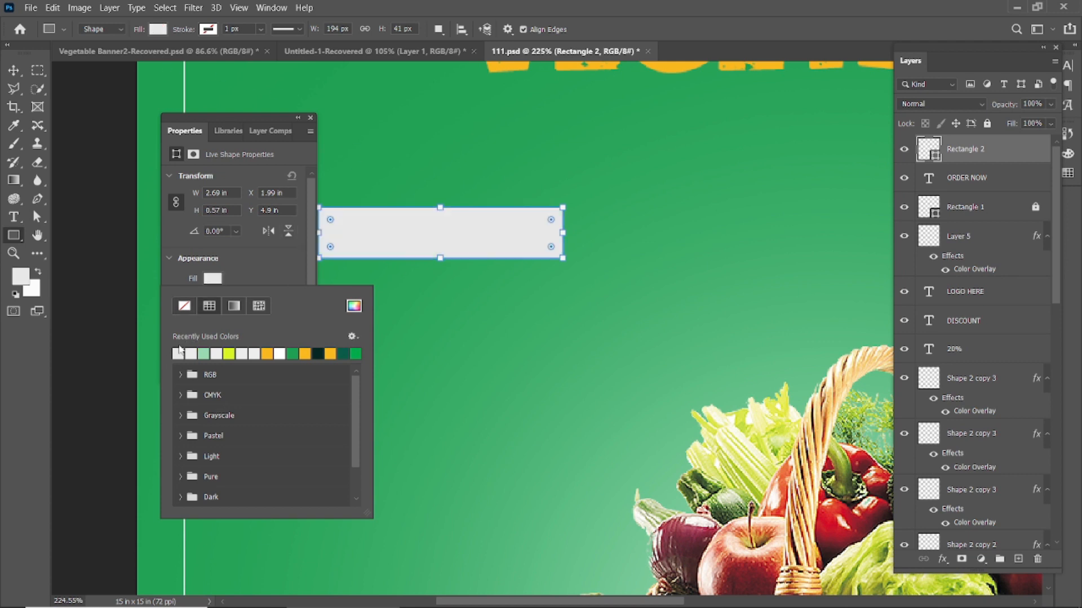
pyautogui.click(310, 117)
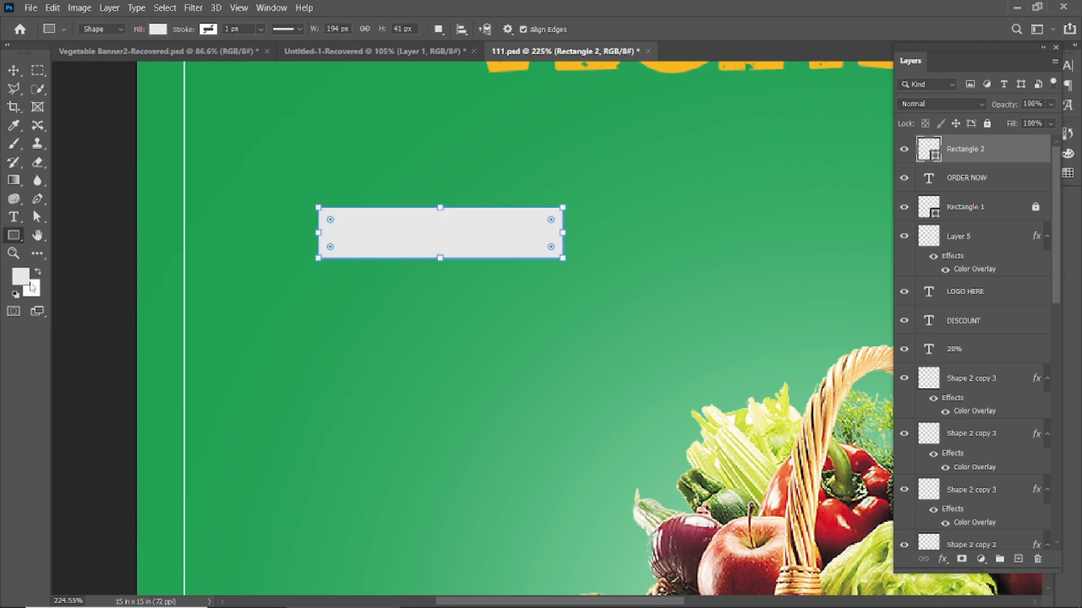
# - Fill the button rectangle with the banner's sampled green and place its layer beneath the ORDER NOW text
pyautogui.click(14, 126)
pyautogui.click(152, 110)
pyautogui.click(14, 71)
pyautogui.hotkey('alt', 'BackSpace')
pyautogui.moveTo(971, 153); pyautogui.dragTo(971, 188)
pyautogui.scroll(-3, 433, 260)
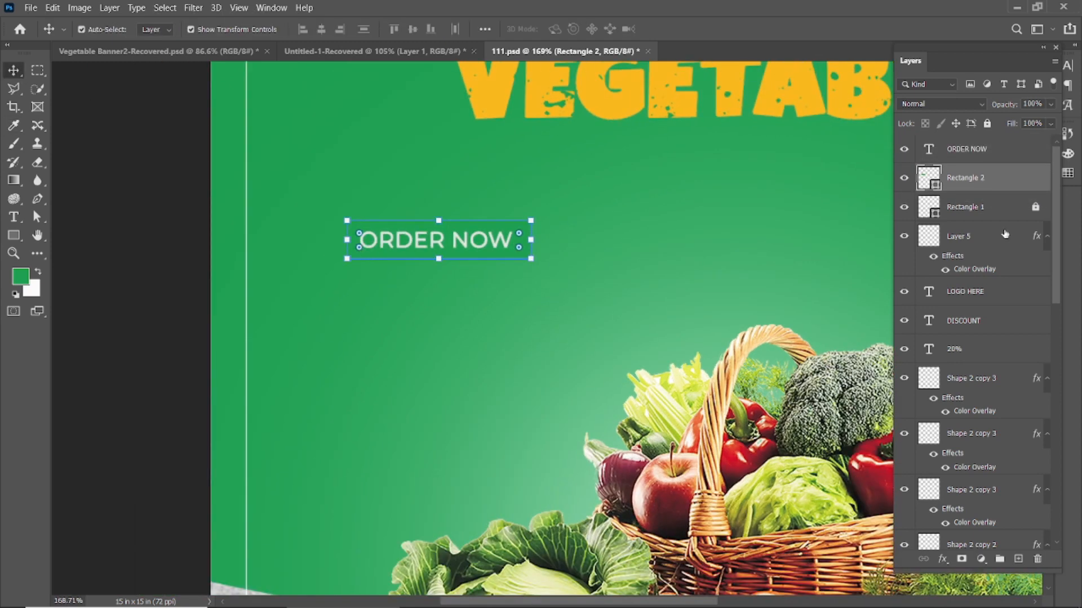
# - Select the ORDER NOW text with its green rectangle and move both into the frame's lower-right corner
pyautogui.keyDown('shift'); pyautogui.click(984, 152); pyautogui.keyUp('shift')
pyautogui.scroll(-4, 439, 248)
pyautogui.moveTo(422, 254); pyautogui.dragTo(744, 561)
pyautogui.click(698, 29)
pyautogui.click(726, 591)
pyautogui.scroll(1, 726, 592)
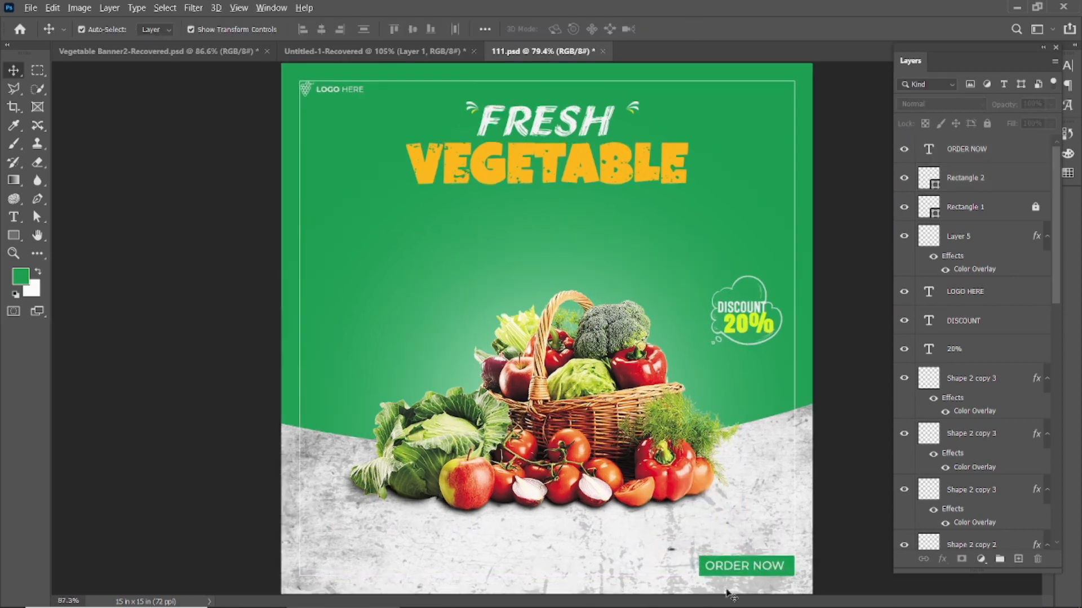
# - Fully round the corners of the green ORDER NOW rectangle to form a pill-shaped button
pyautogui.scroll(5, 730, 595)
pyautogui.click(667, 334)
pyautogui.moveTo(796, 340); pyautogui.dragTo(780, 352)
# - Set the ORDER NOW text size to 22 pt and recenter the text on the green button
pyautogui.doubleClick(737, 359)
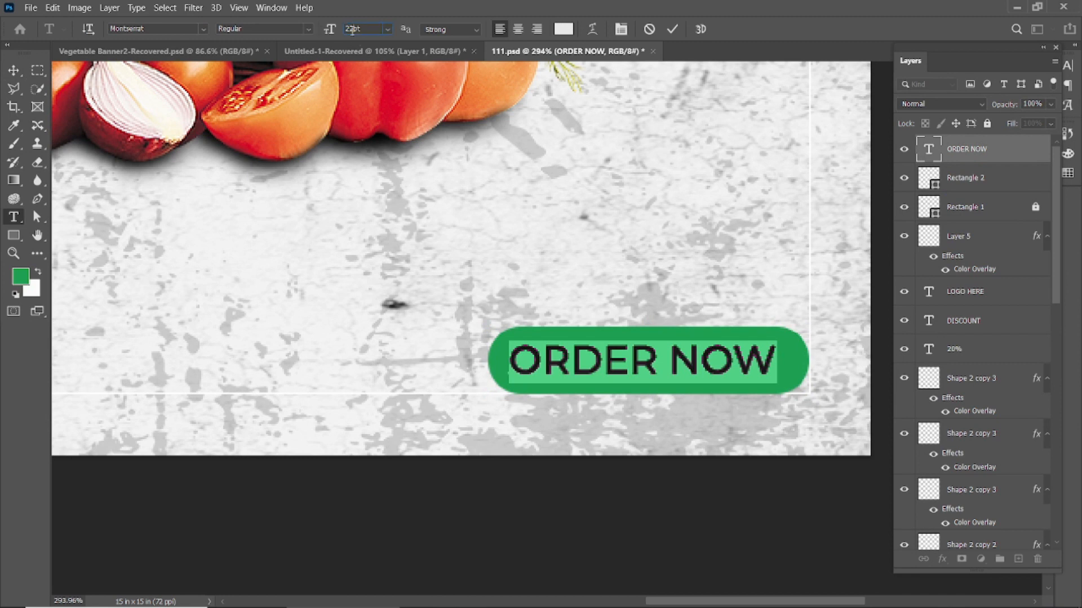
pyautogui.click(672, 28)
pyautogui.press('v')
pyautogui.moveTo(642, 369); pyautogui.dragTo(653, 368)
pyautogui.click(550, 535)
# - Duplicate the ORDER NOW text to the frame's lower-left area and set the copy's color to #343434
pyautogui.scroll(-8, 580, 430)
pyautogui.scroll(3, 535, 477)
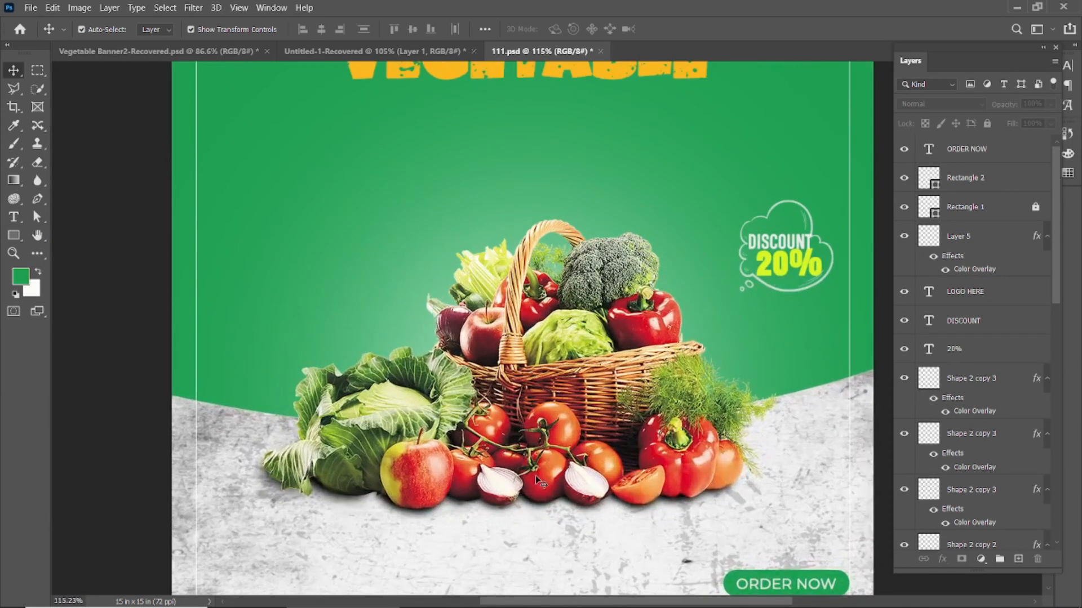
pyautogui.scroll(-2, 535, 480)
pyautogui.scroll(3, 529, 507)
pyautogui.scroll(-4, 676, 448)
pyautogui.moveTo(803, 451); pyautogui.dragTo(287, 449)
pyautogui.doubleClick(289, 448)
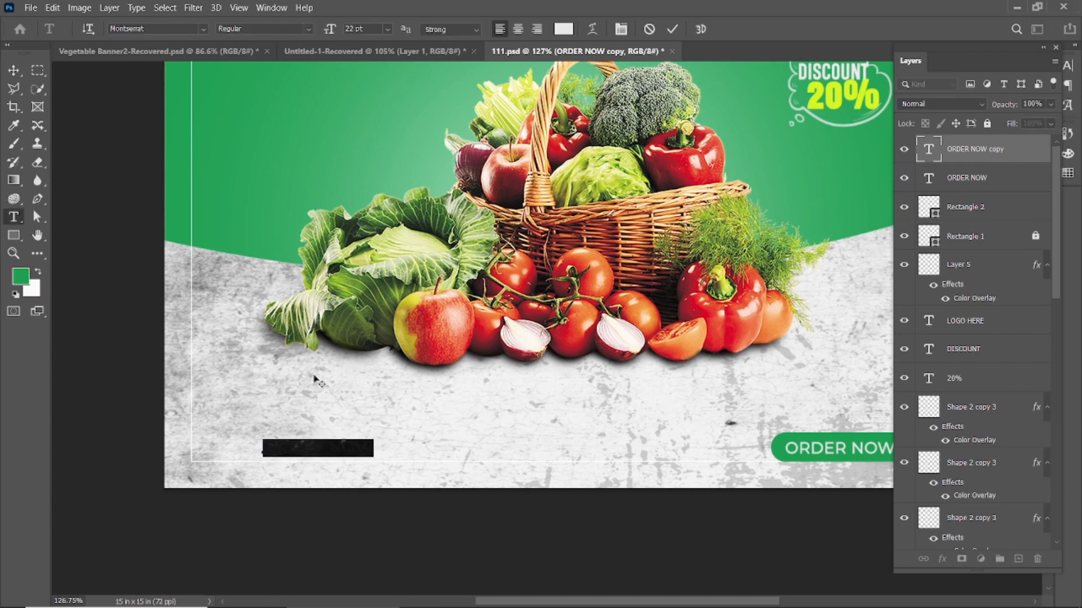
pyautogui.click(560, 31)
pyautogui.moveTo(714, 448); pyautogui.dragTo(709, 488)
pyautogui.click(1002, 340)
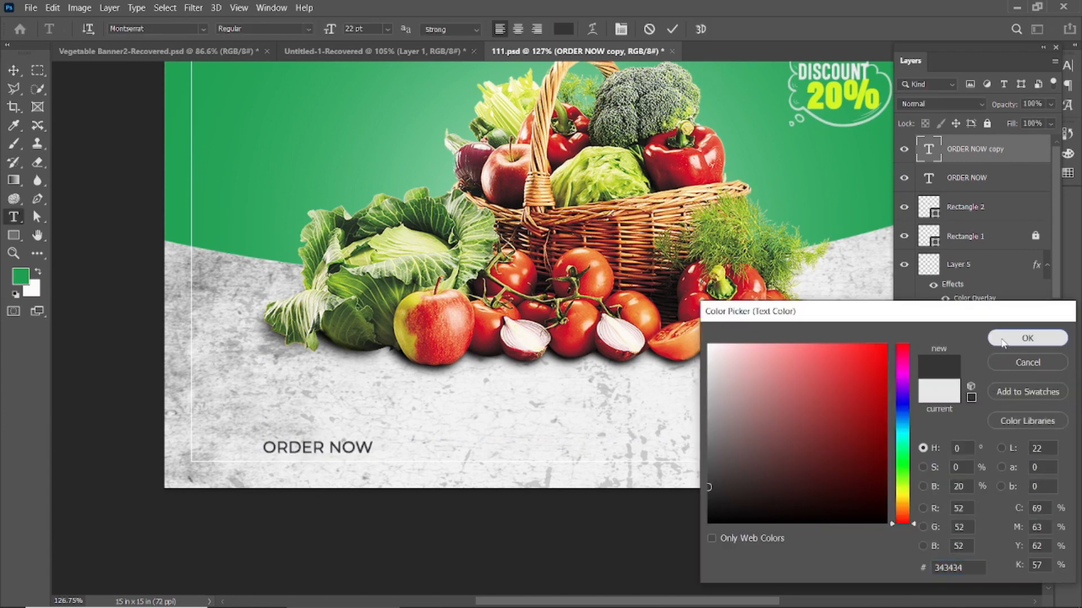
# - Replace the copied ORDER NOW text with the placeholder phone number and place it near the frame's lower-left corner
pyautogui.write('00')
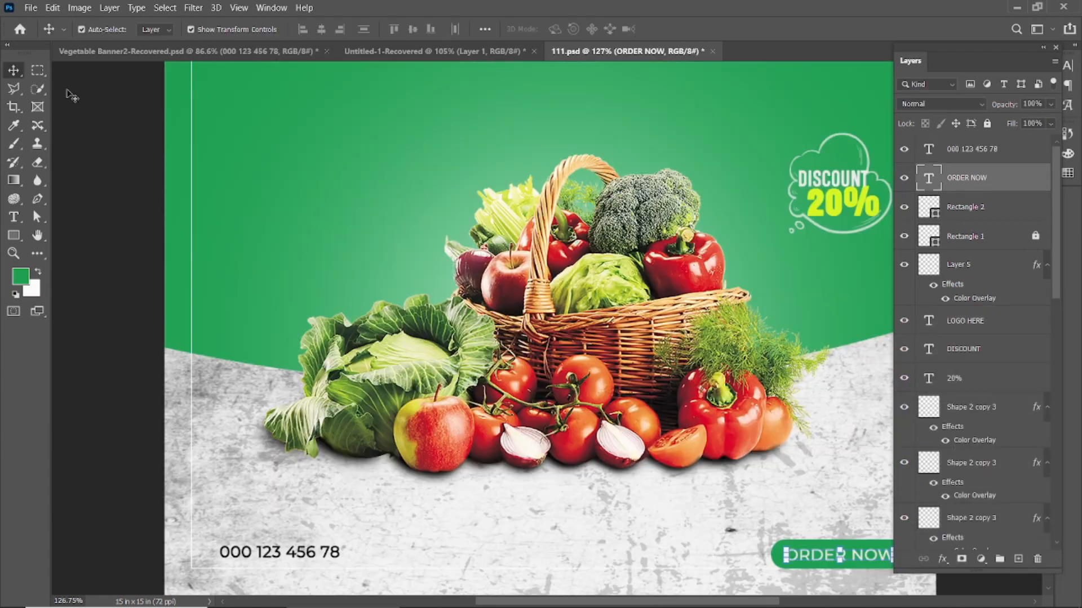
pyautogui.click(94, 219)
pyautogui.moveTo(290, 550); pyautogui.dragTo(289, 551)
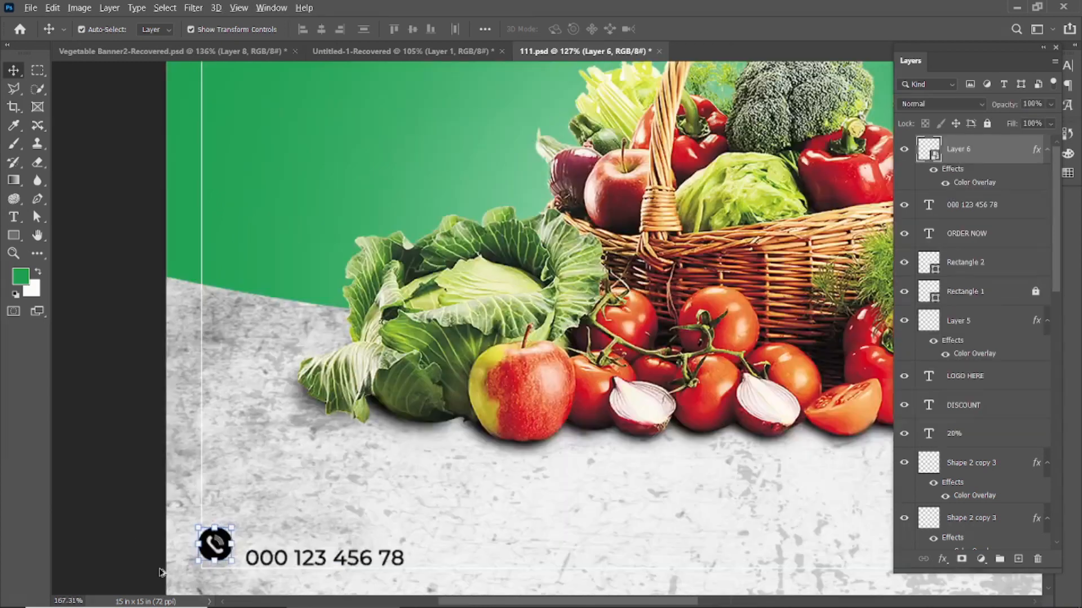
# - Fit the black phone icon into the frame's lower-left corner and align the phone number beside it
pyautogui.scroll(3, 161, 572)
pyautogui.moveTo(241, 438); pyautogui.dragTo(253, 450)
pyautogui.scroll(2, 306, 469)
pyautogui.moveTo(339, 435); pyautogui.dragTo(315, 429)
pyautogui.scroll(-9, 316, 426)
pyautogui.moveTo(354, 552); pyautogui.dragTo(359, 551)
pyautogui.click(197, 462)
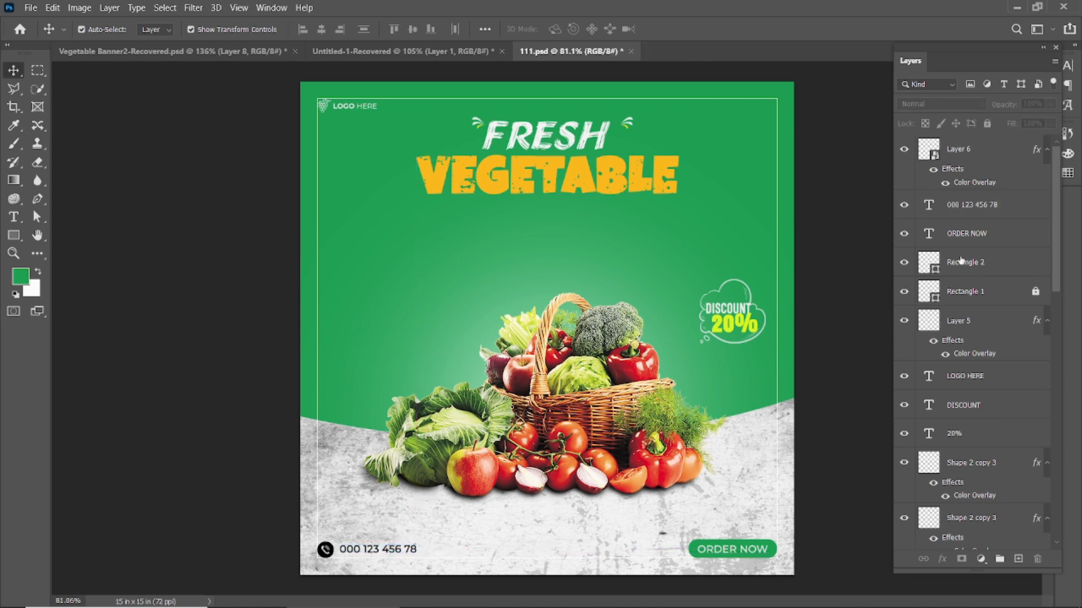
# - Unlock the thin white frame's Rectangle 1 layer and delete it
pyautogui.click(1035, 292)
pyautogui.press('Delete')
pyautogui.click(138, 165)
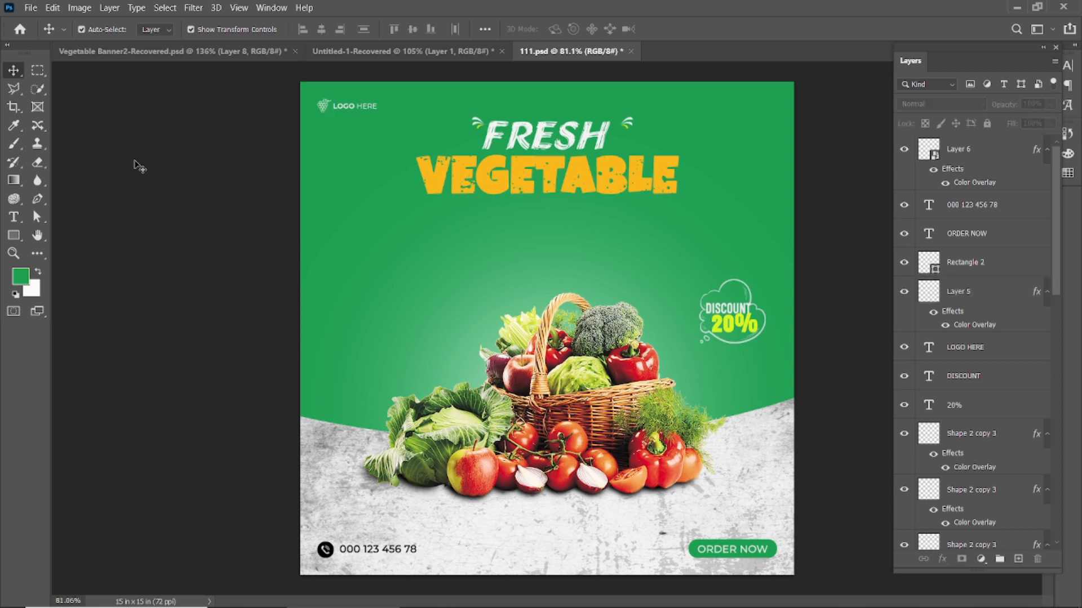
# - Draw a small white circle on the green background and duplicate it into an evenly spaced vertical column of five dots
pyautogui.rightClick(13, 235)
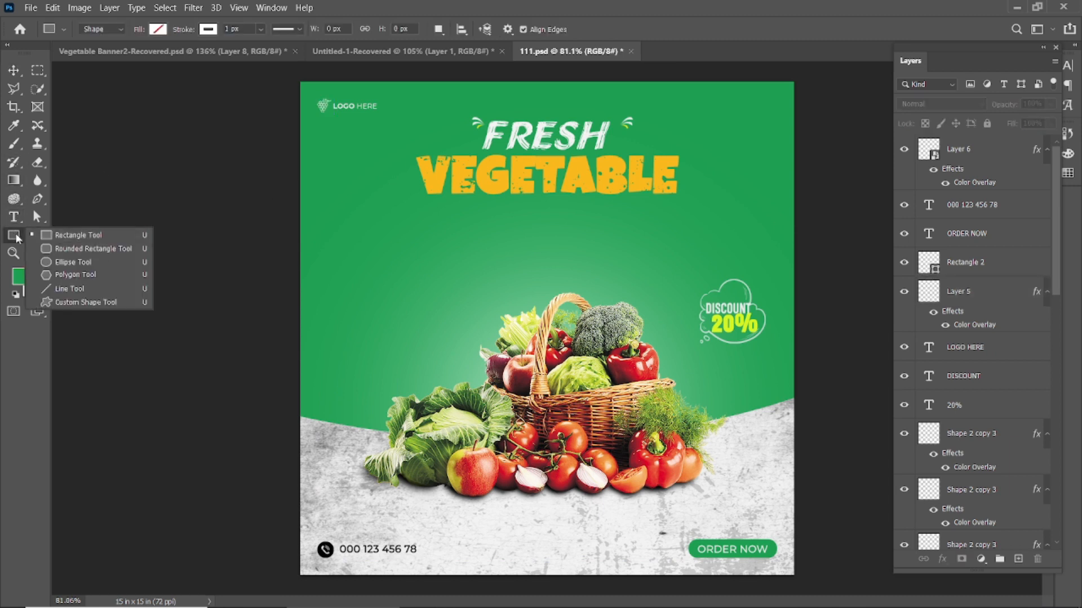
pyautogui.click(62, 247)
pyautogui.scroll(8, 286, 277)
pyautogui.moveTo(308, 247); pyautogui.dragTo(321, 261)
pyautogui.click(210, 301)
pyautogui.click(212, 278)
pyautogui.click(217, 353)
pyautogui.click(310, 118)
pyautogui.press('v')
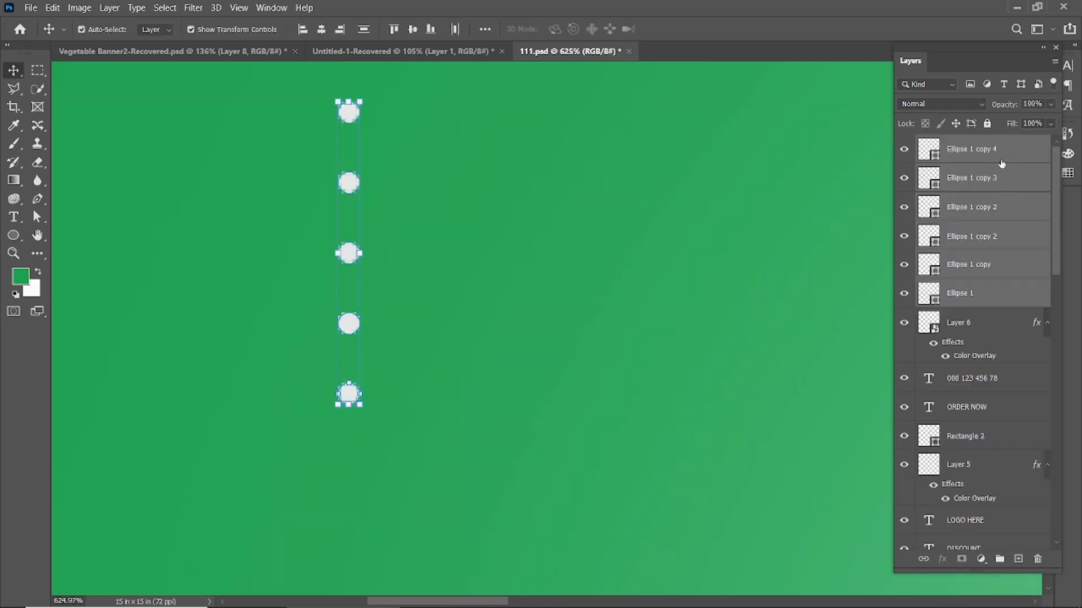
# - Merge the dot shapes into one layer and duplicate it to form a second parallel column of dots
pyautogui.rightClick(1005, 164)
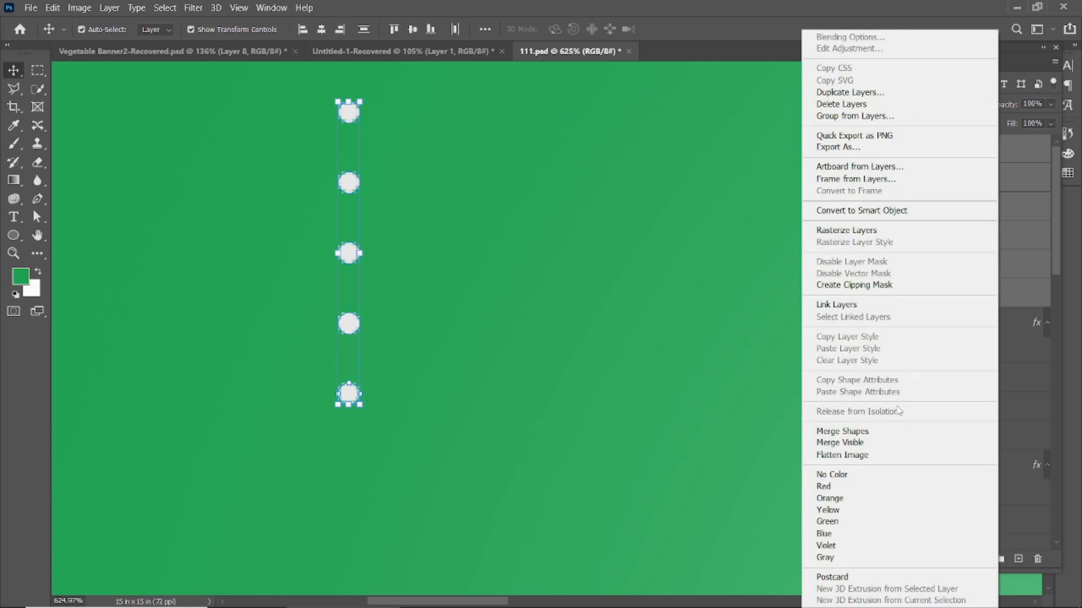
pyautogui.click(895, 433)
pyautogui.moveTo(973, 154); pyautogui.dragTo(1016, 558)
pyautogui.moveTo(349, 188); pyautogui.dragTo(288, 186)
pyautogui.click(463, 183)
pyautogui.scroll(-6, 463, 186)
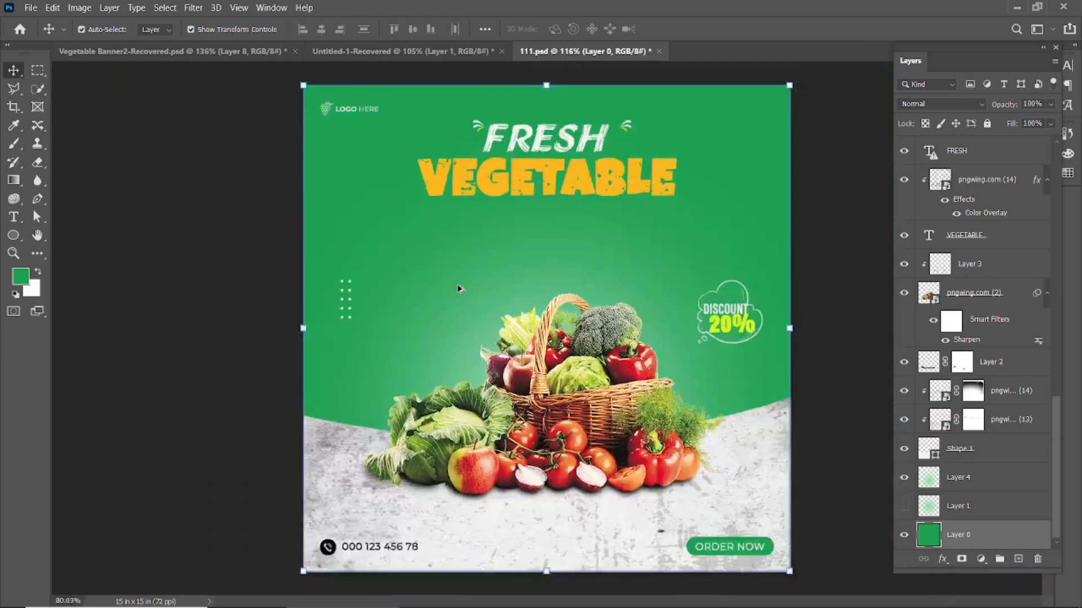
# - Select both dot columns and move them up against the banner's left edge, below the level of the title
pyautogui.scroll(8, 346, 297)
pyautogui.scroll(-4, 326, 310)
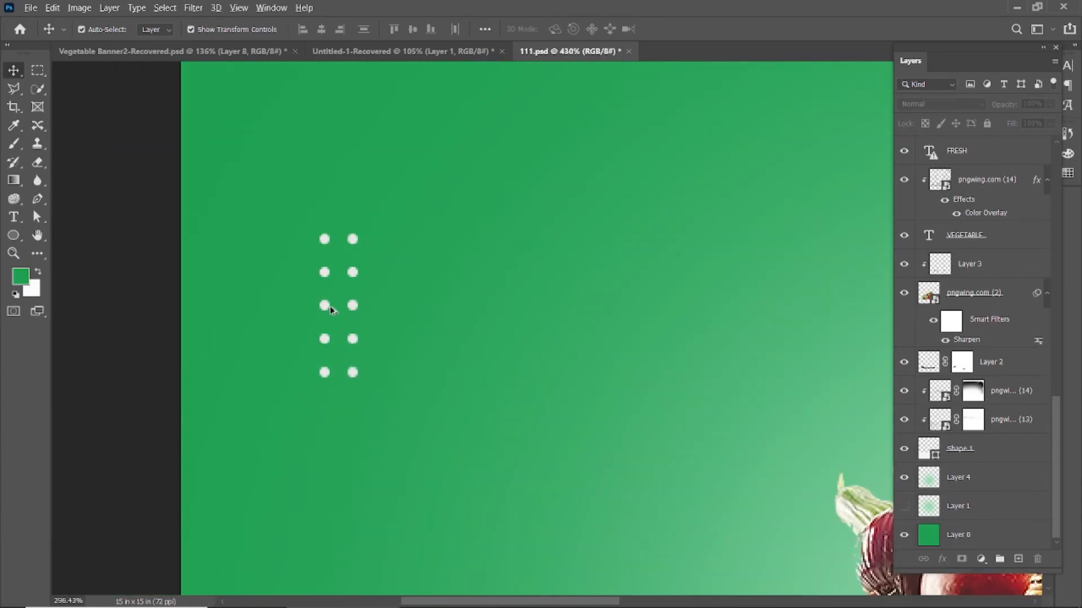
pyautogui.scroll(10, 983, 152)
pyautogui.click(983, 149)
pyautogui.keyDown('shift'); pyautogui.click(983, 178); pyautogui.keyUp('shift')
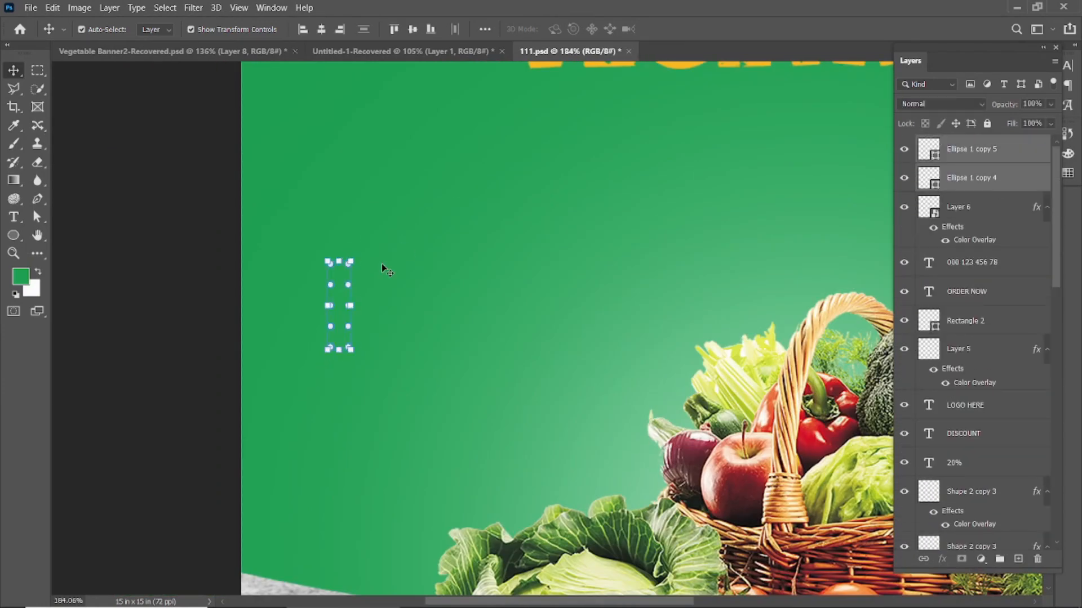
pyautogui.hotkey('ctrl', 't')
pyautogui.scroll(-2, 352, 313)
pyautogui.moveTo(342, 320); pyautogui.dragTo(290, 207)
pyautogui.press('Return')
pyautogui.scroll(-3, 462, 358)
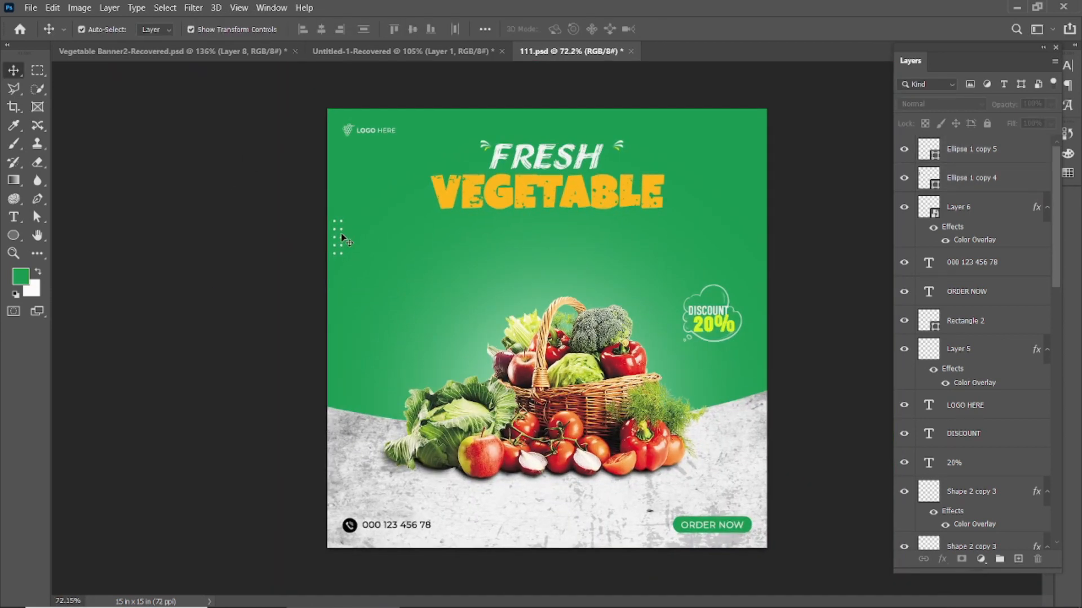
# - Duplicate the two dot columns and move the copies to the banner's right edge, just above the curved green boundary
pyautogui.scroll(-10, 980, 395)
pyautogui.click(966, 531)
pyautogui.scroll(10, 992, 282)
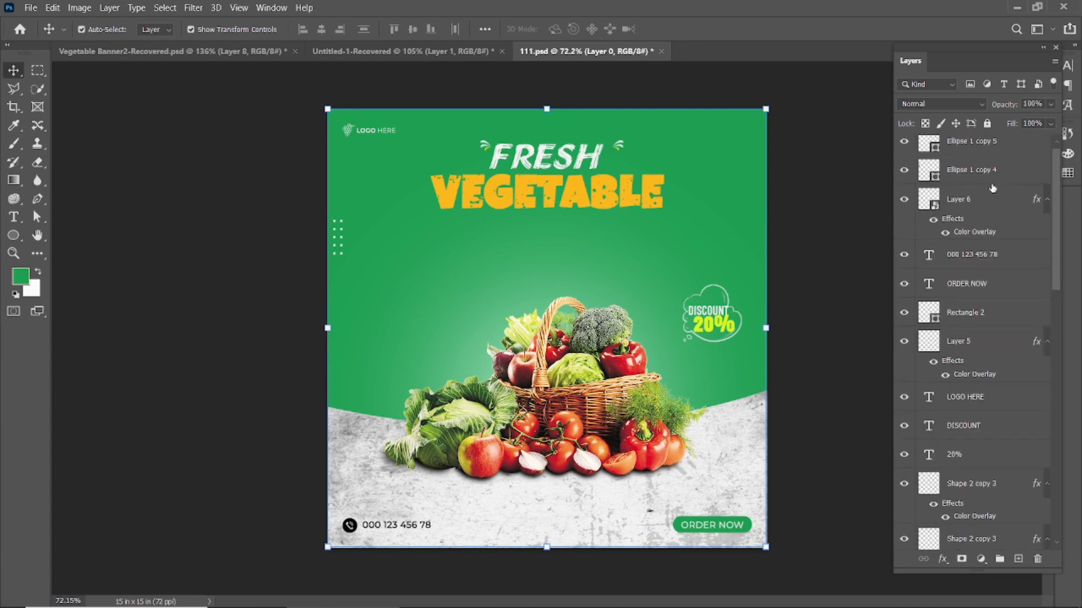
pyautogui.scroll(1, 992, 188)
pyautogui.click(986, 148)
pyautogui.keyDown('shift'); pyautogui.click(986, 178); pyautogui.keyUp('shift')
pyautogui.moveTo(985, 177); pyautogui.dragTo(1018, 559)
pyautogui.hotkey('ctrl', 't')
pyautogui.moveTo(341, 254); pyautogui.dragTo(757, 404)
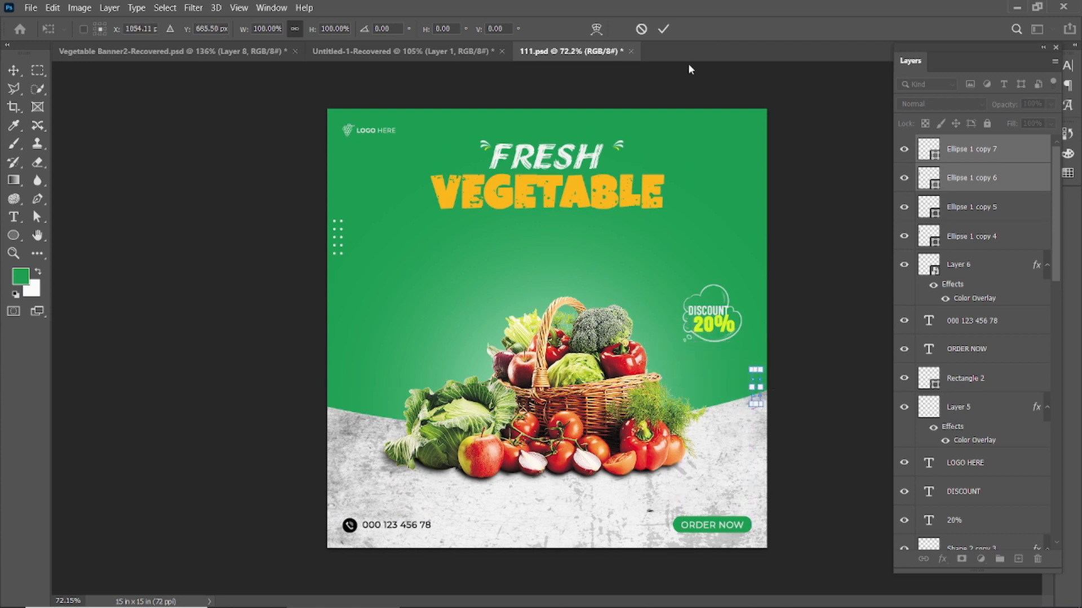
pyautogui.click(663, 29)
pyautogui.click(825, 207)
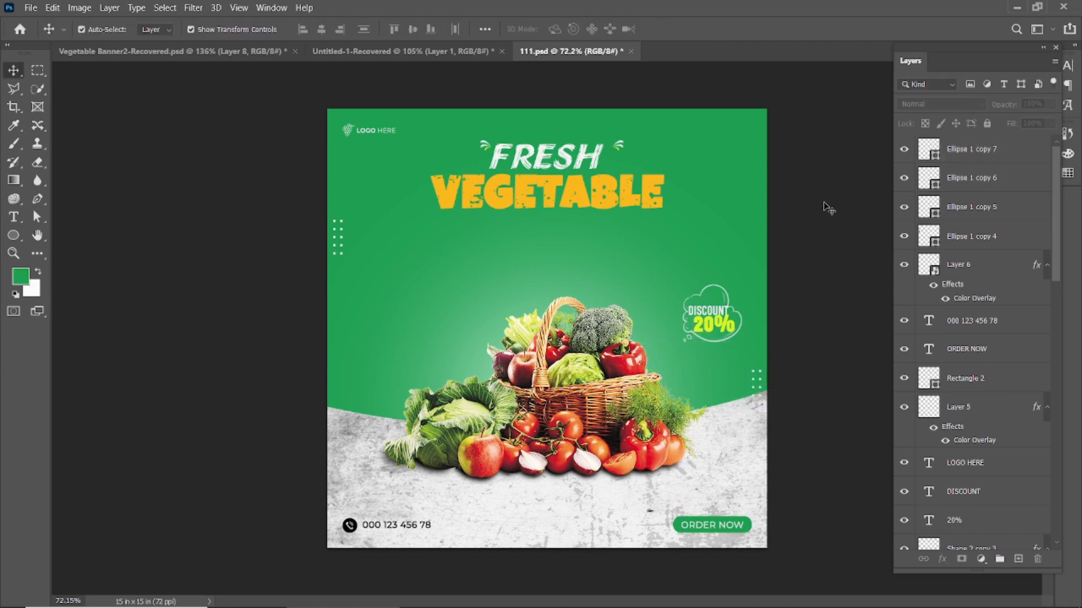